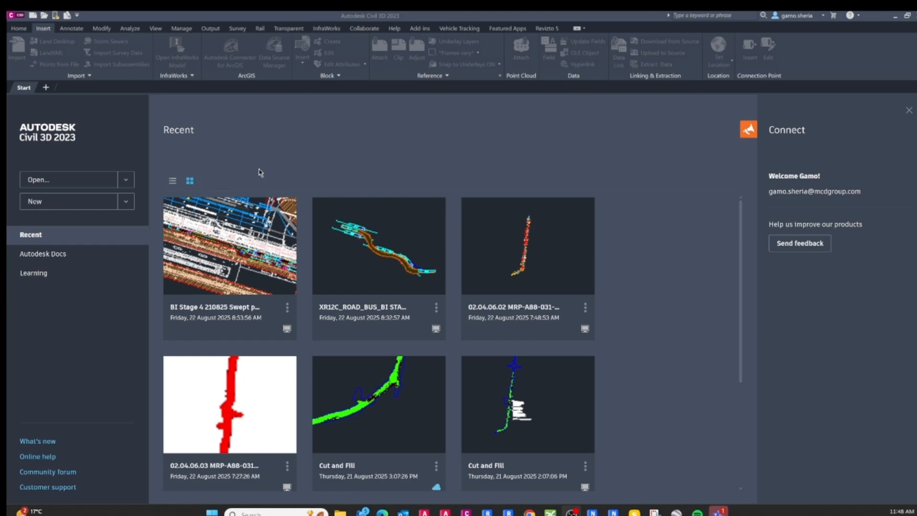
Create a new drawing from the _Autodesk Civil 3D (Metric) NCS.dwt template
click(125, 201)
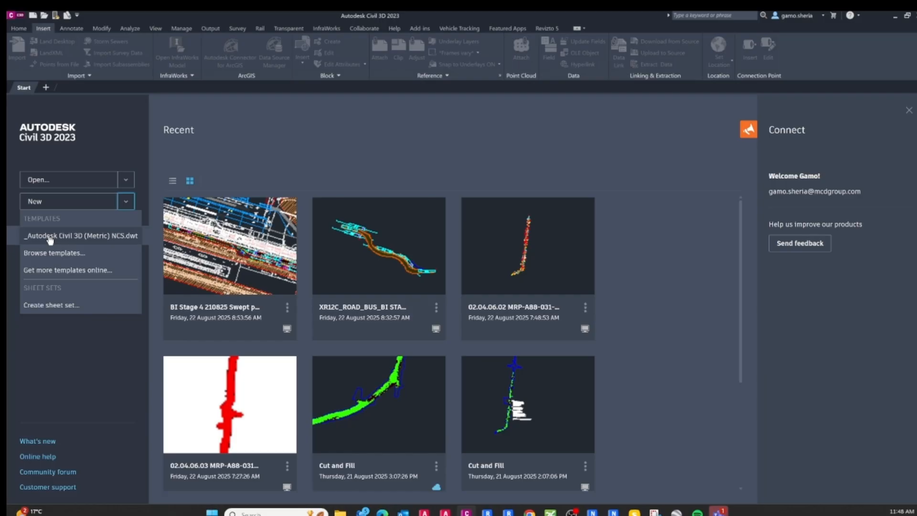
click(111, 241)
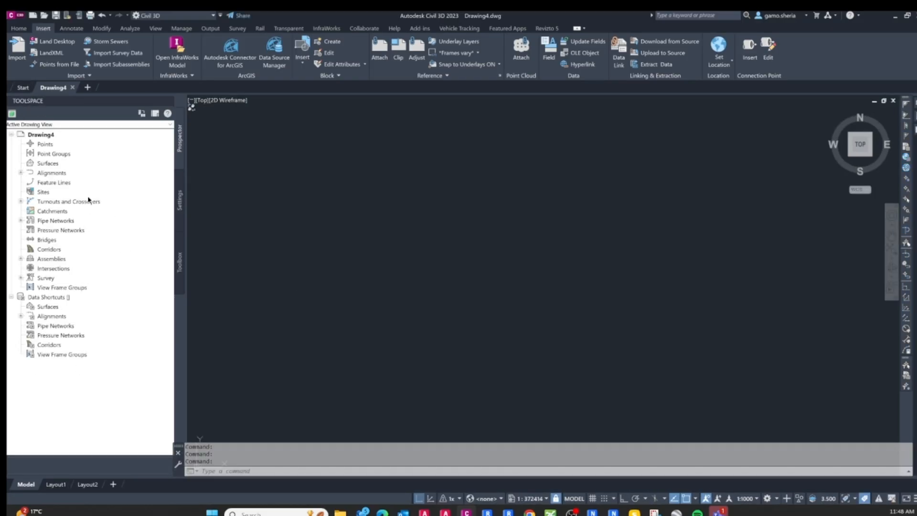
key(Escape)
key(Escape)
key(Escape)
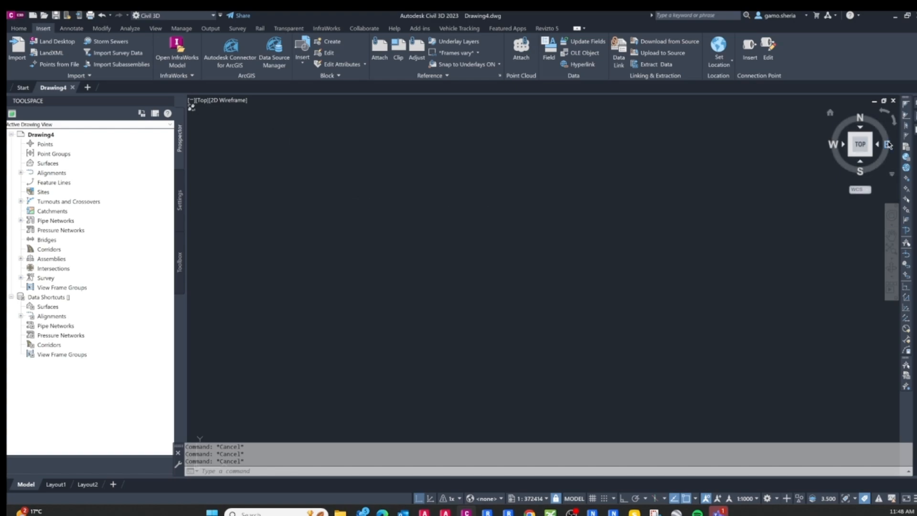
Attach 02.04.06.03 MRP-A88-031-REF-ARU-R.dwg and 02.04.06.09 SURVEY_TRIA_Default-3.dwg together as external references at insertion point 0,0,0, scale 1
key(ctrl+1)
mouse_move(915, 130)
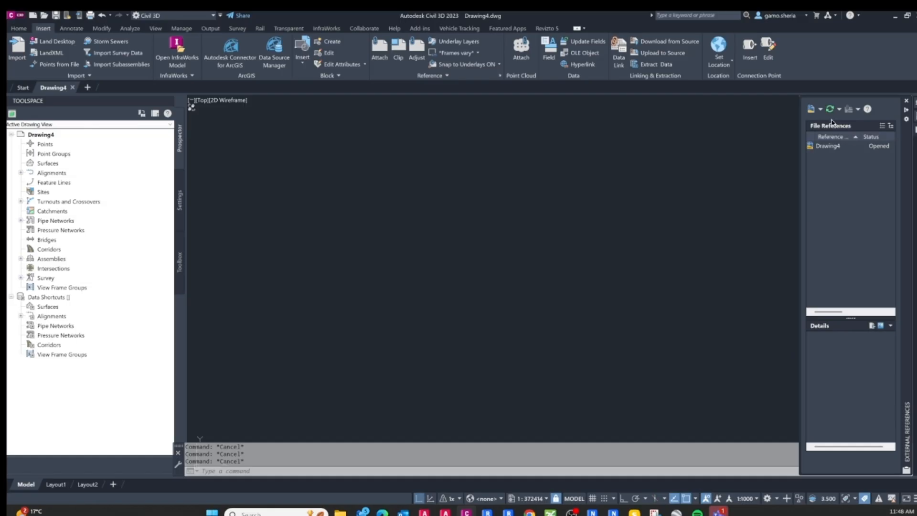
click(819, 109)
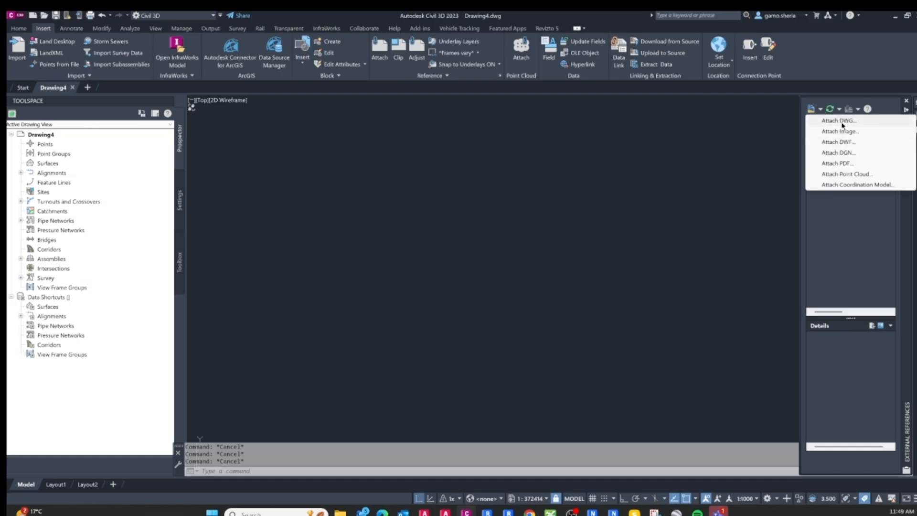
click(842, 121)
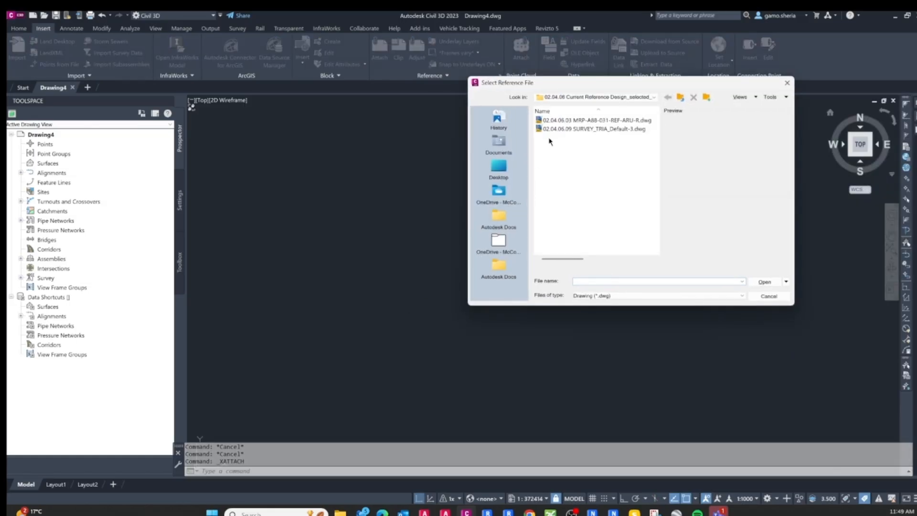
drag(585, 144, 565, 119)
click(764, 282)
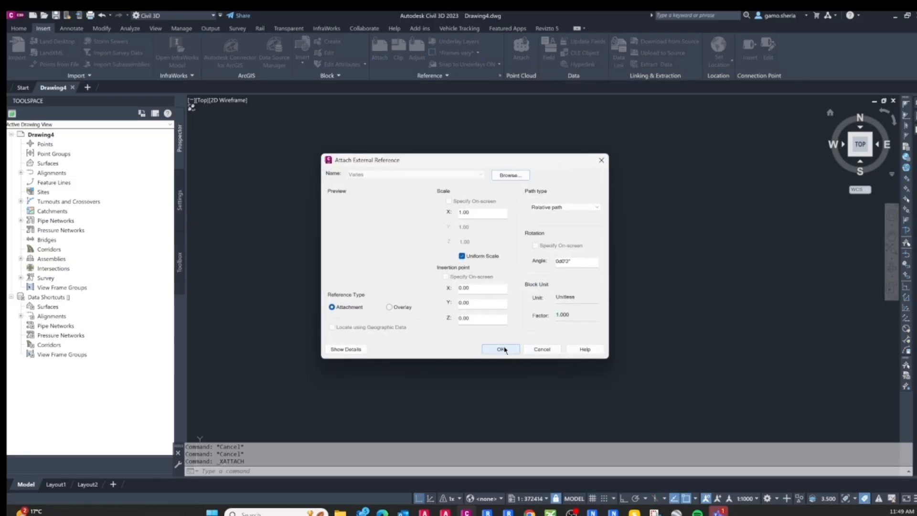
click(501, 350)
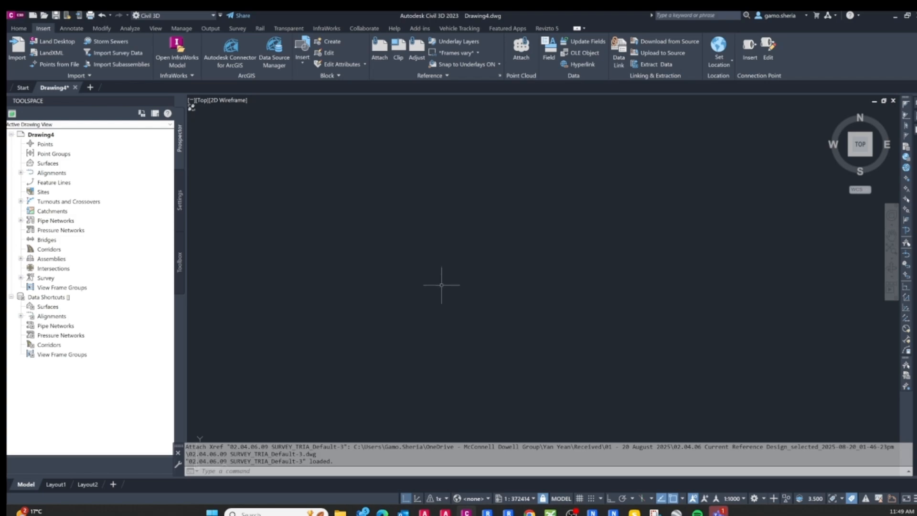
Highlight the MRP-A88-031 design reference and the SURVEY_TRIA reference in turn to examine the extent of each one
middle_click(486, 317)
middle_click(485, 317)
key(Escape)
key(Escape)
scroll(545, 304, up, 15)
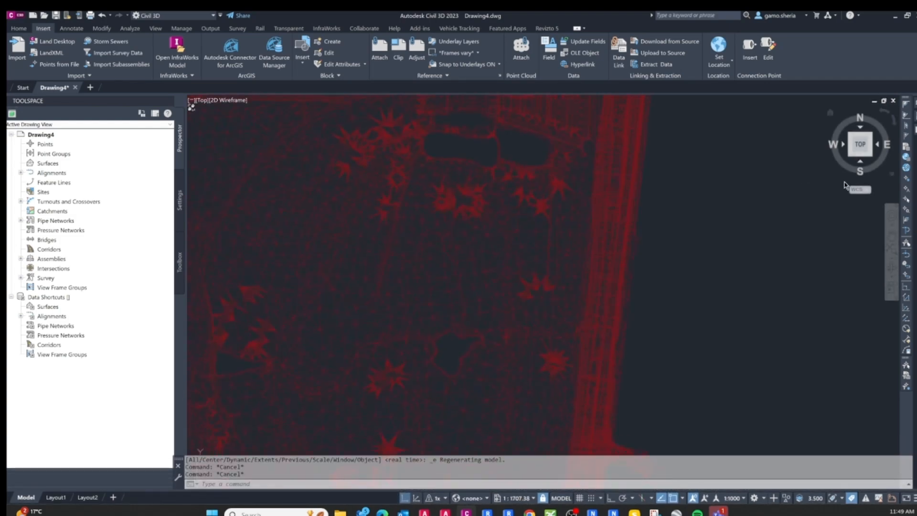
mouse_move(914, 129)
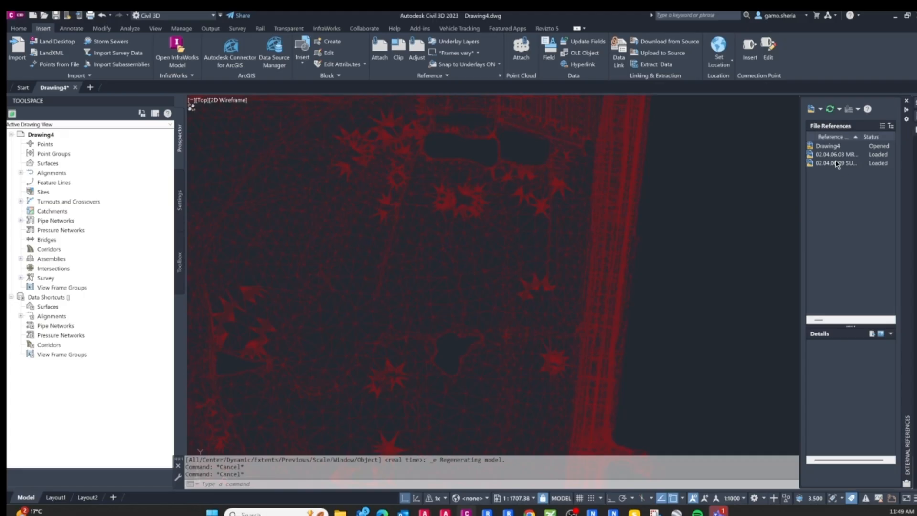
click(842, 155)
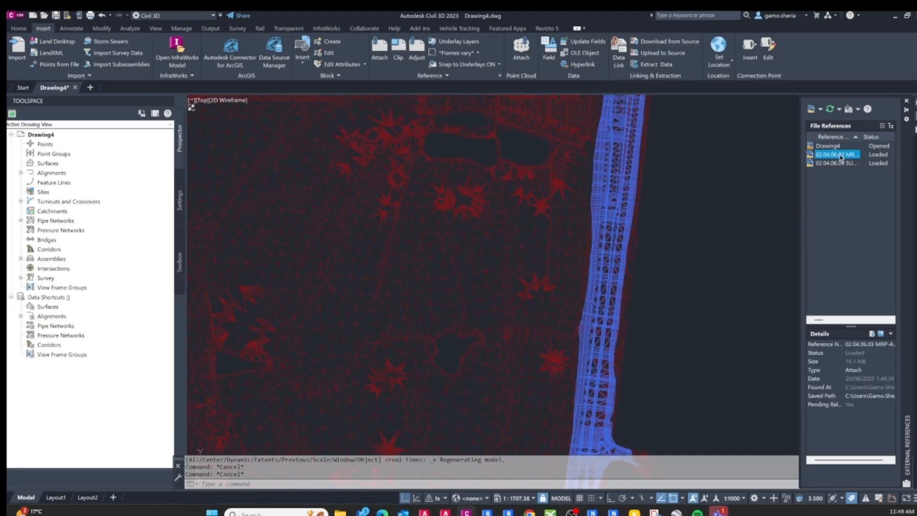
click(841, 164)
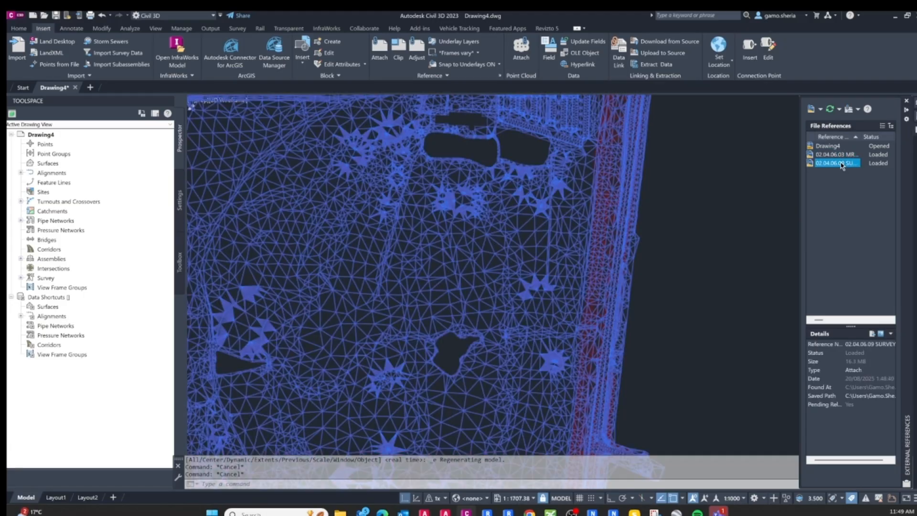
Query the coordinates of a vertex in the referenced survey triangulation with the ID command
scroll(735, 227, down, 10)
scroll(635, 224, up, 5)
scroll(583, 220, up, 12)
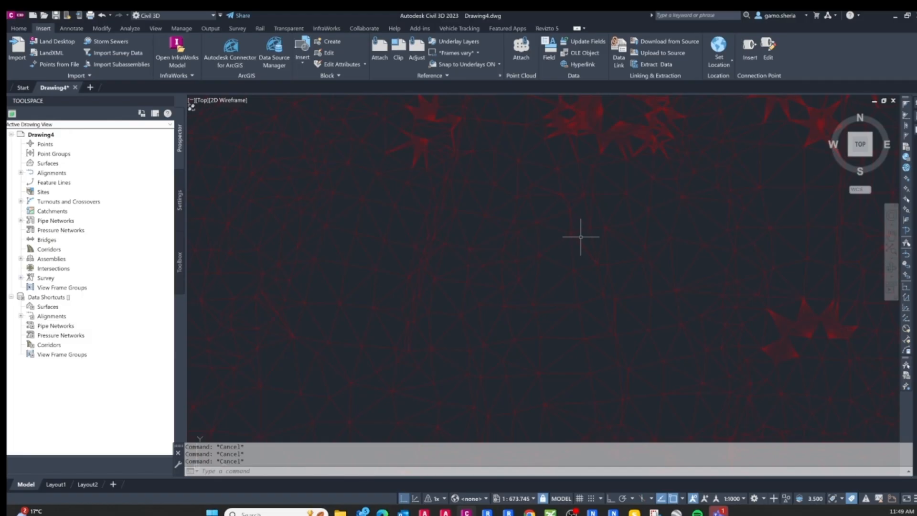
text(ID)
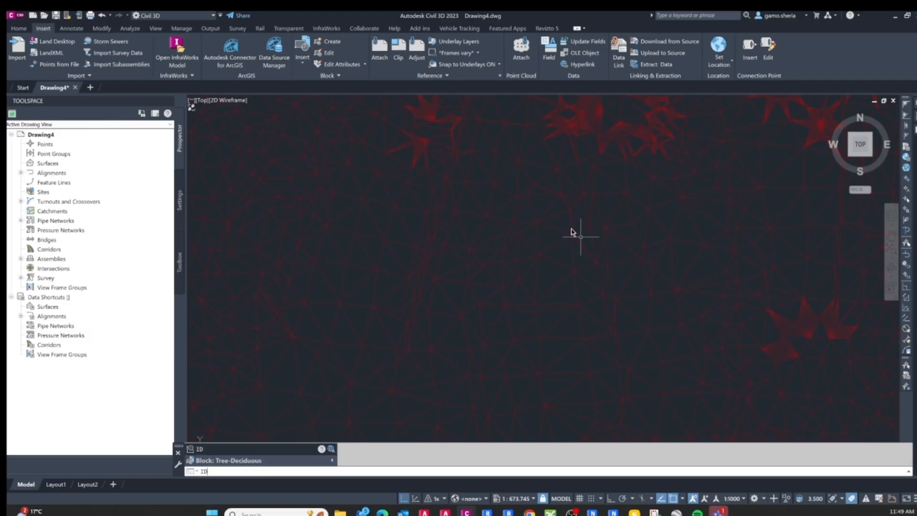
key(Return)
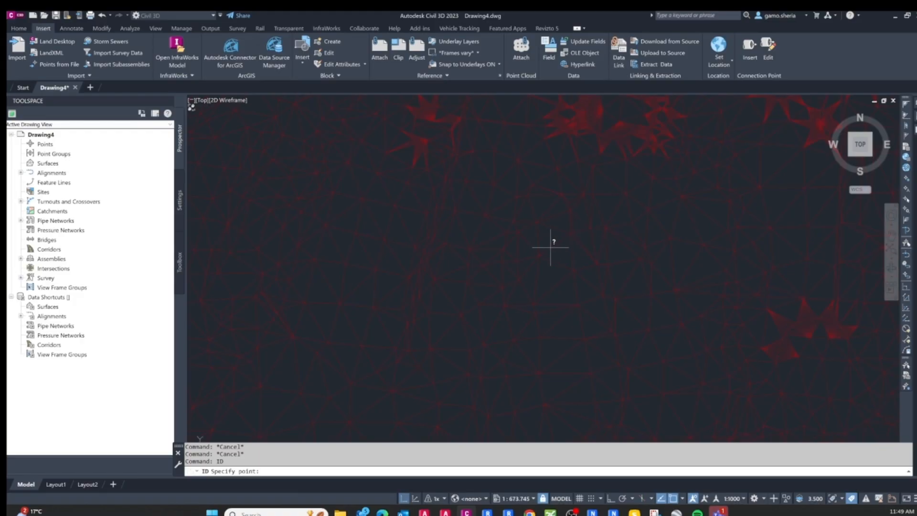
click(439, 433)
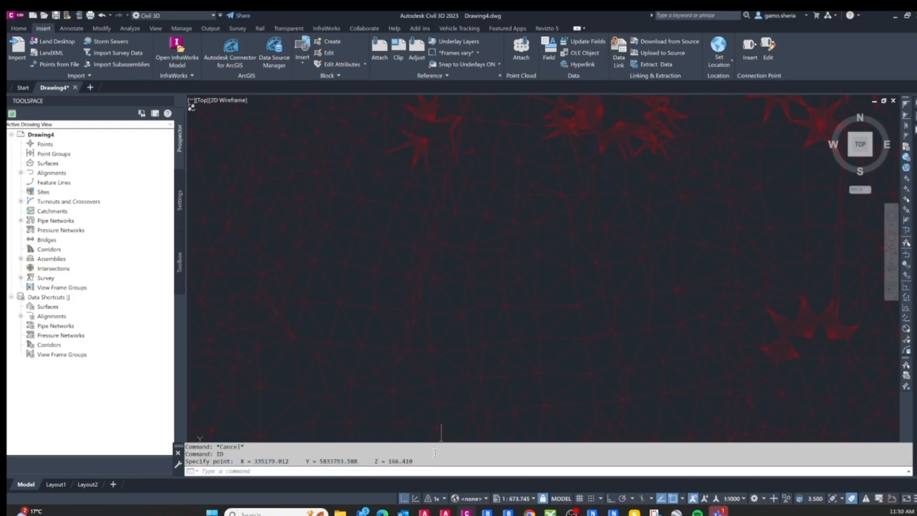
drag(415, 461, 255, 460)
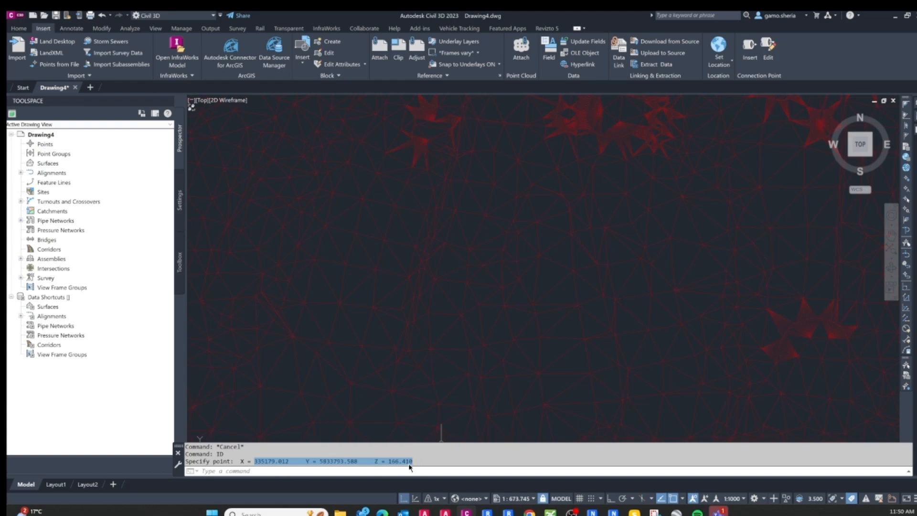
key(Escape)
key(Escape)
key(Escape)
Bind both attached drawing references into the current drawing, using the Bind type
scroll(492, 265, down, 15)
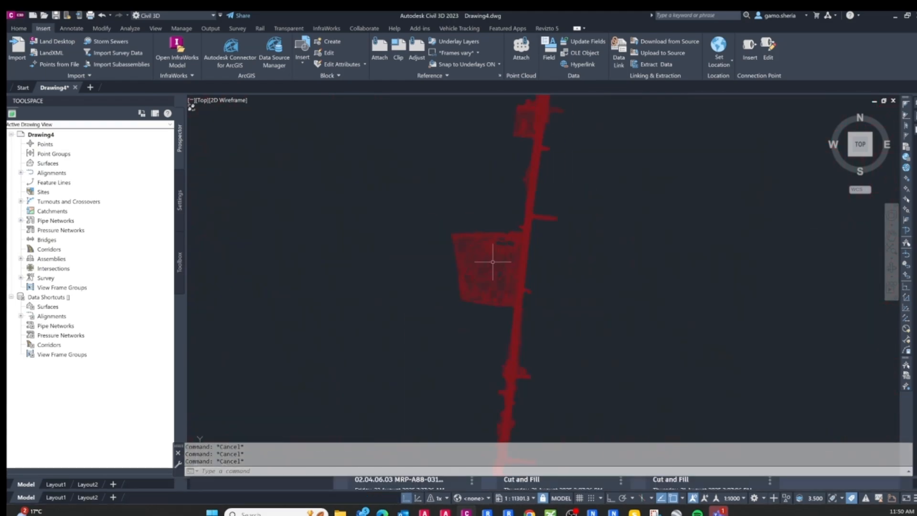
scroll(467, 251, up, 2)
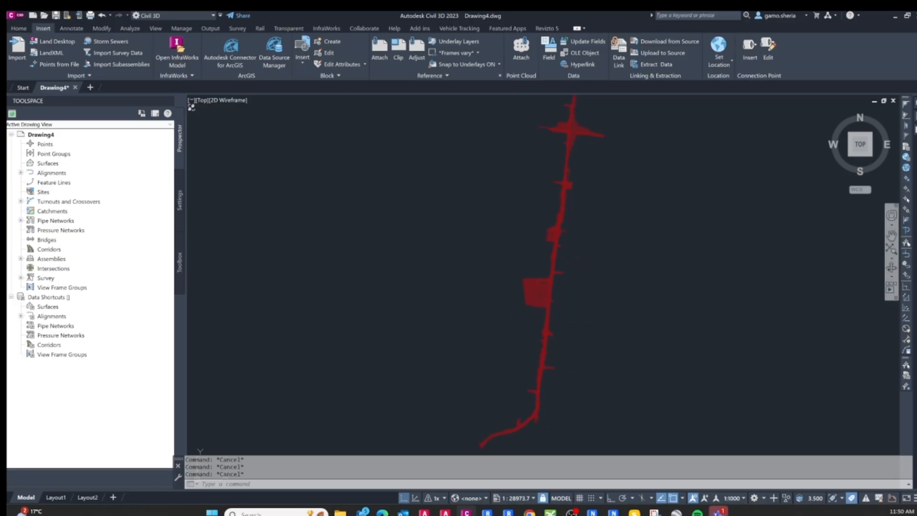
click(906, 122)
click(912, 133)
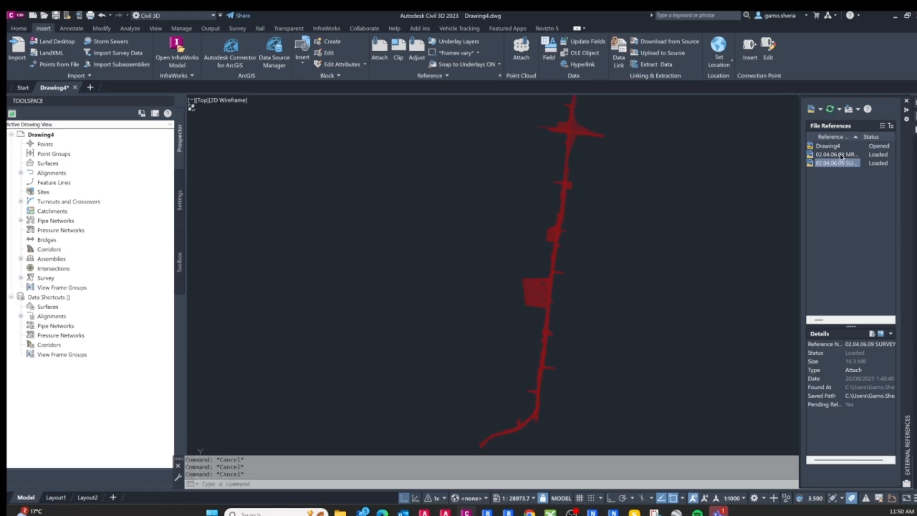
click(837, 154)
shift+click(836, 163)
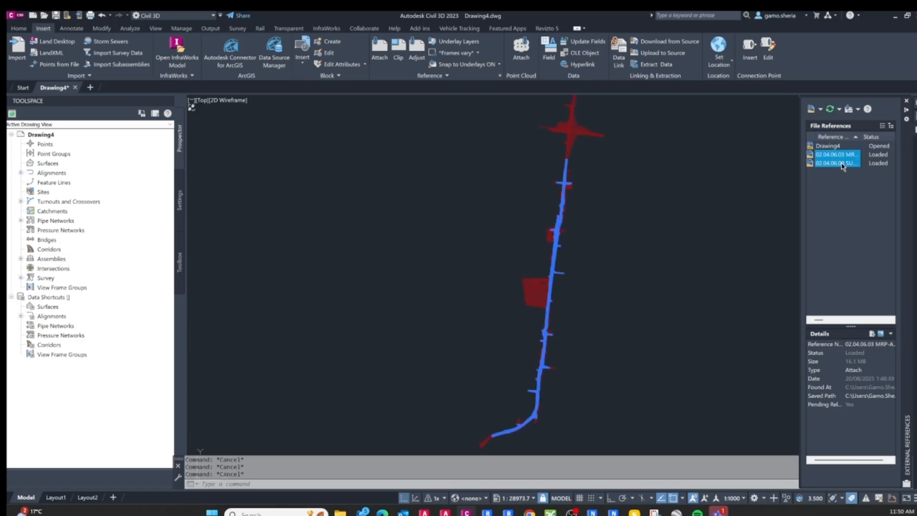
right_click(839, 163)
click(862, 236)
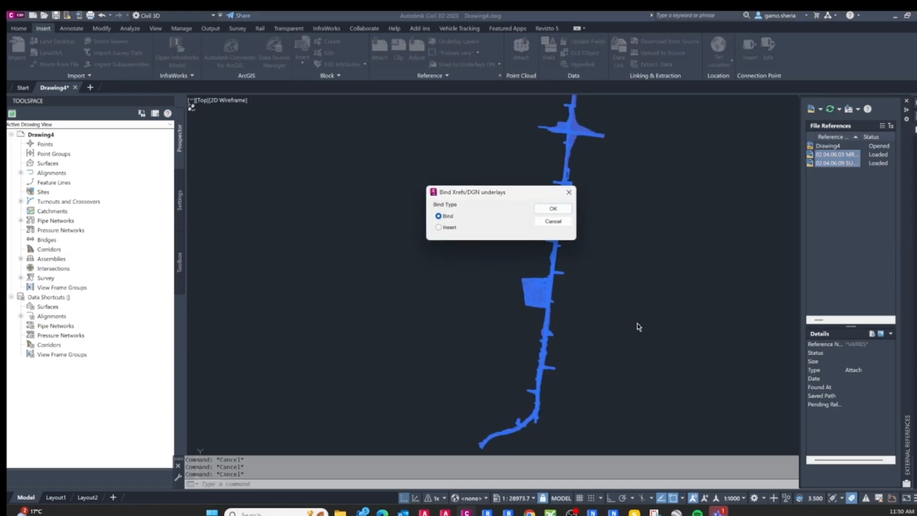
click(552, 210)
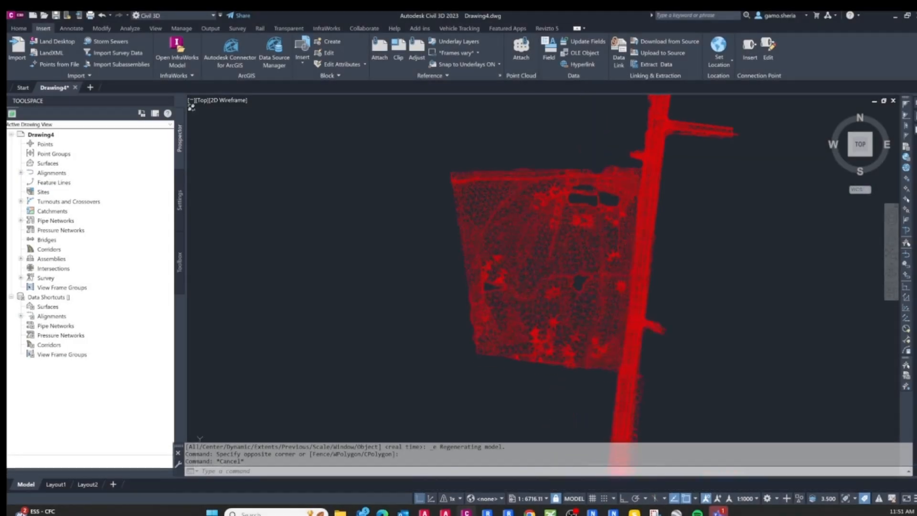
Inspect the bound survey and design triangulations up close around the square area and over their full extent
scroll(551, 225, up, 5)
key(Escape)
scroll(556, 225, down, 3)
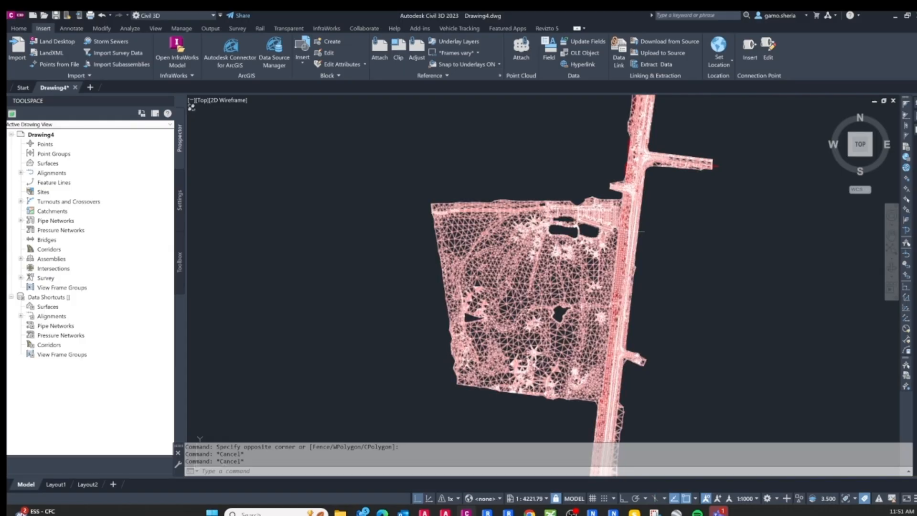
scroll(618, 228, up, 6)
scroll(583, 260, up, 6)
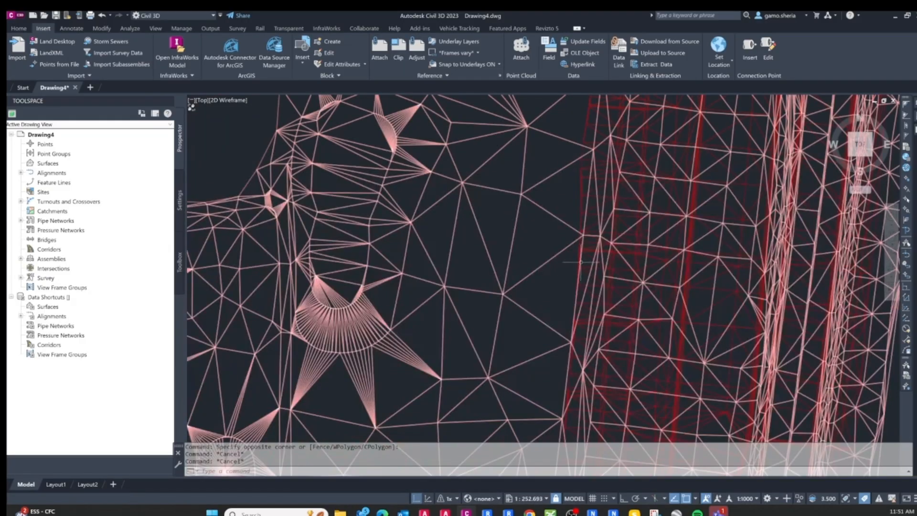
scroll(581, 236, down, 14)
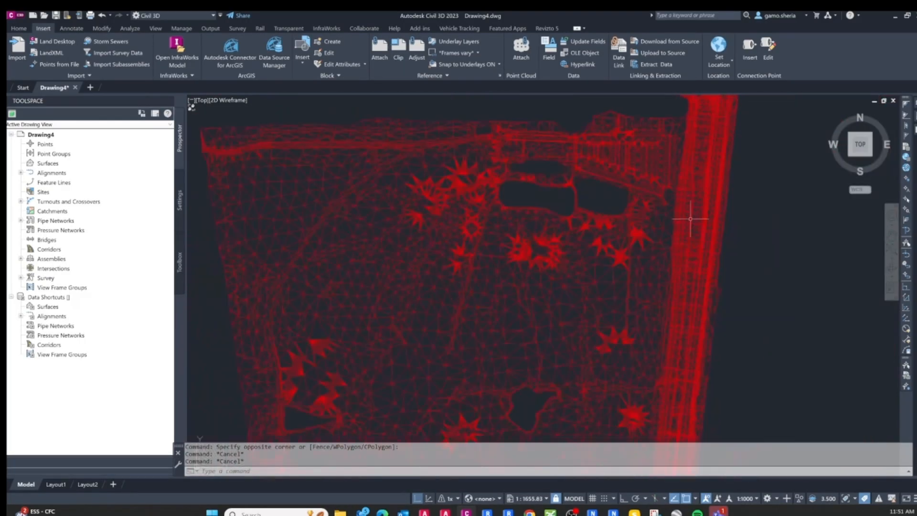
scroll(526, 238, down, 10)
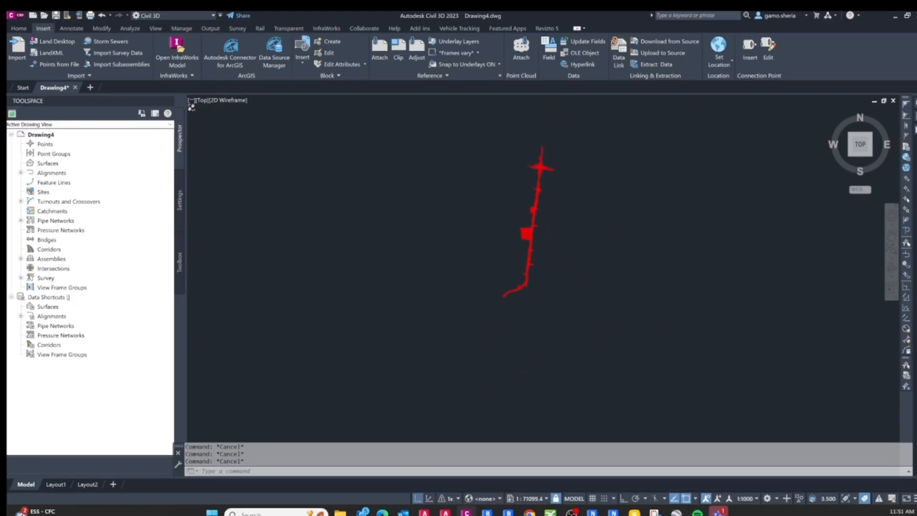
scroll(578, 271, down, 2)
middle_drag(536, 219, 537, 227)
scroll(536, 225, up, 2)
Explode the bound survey triangulation block into its individual triangle faces
key(Escape)
key(Escape)
key(Escape)
text(EXPLODE)
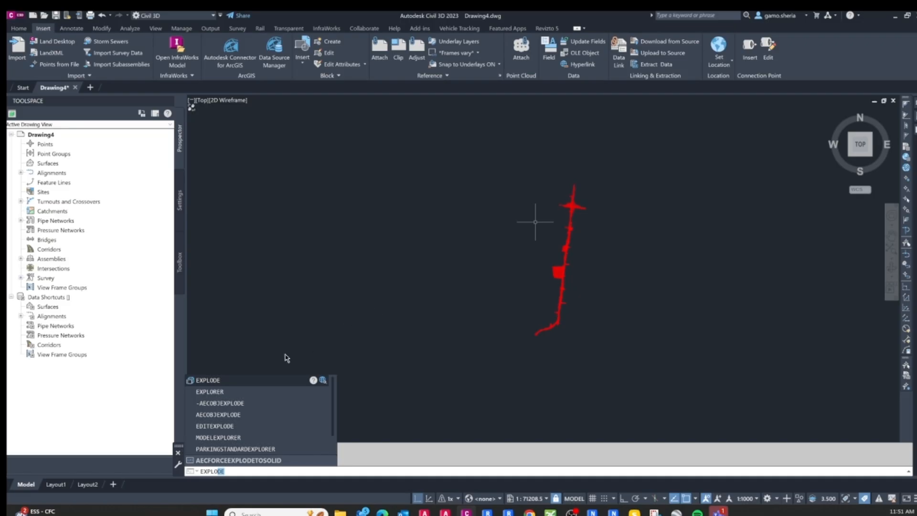
key(Return)
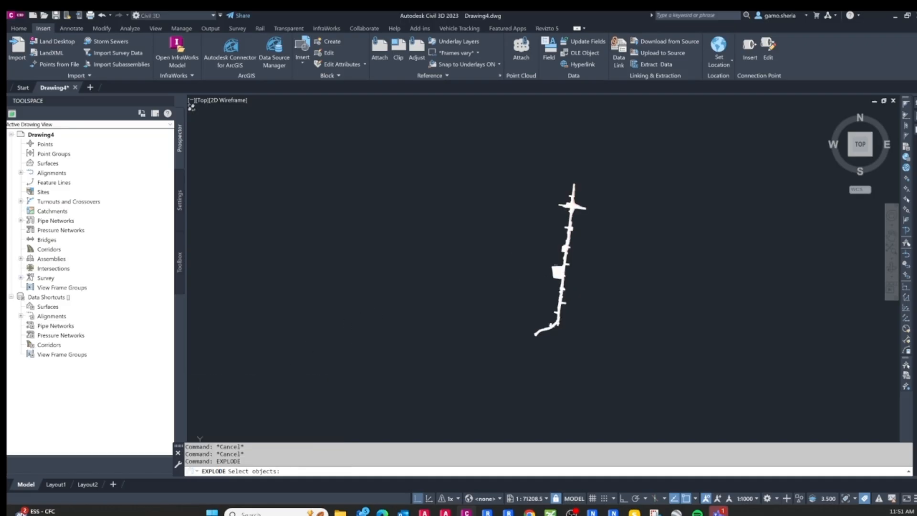
click(558, 272)
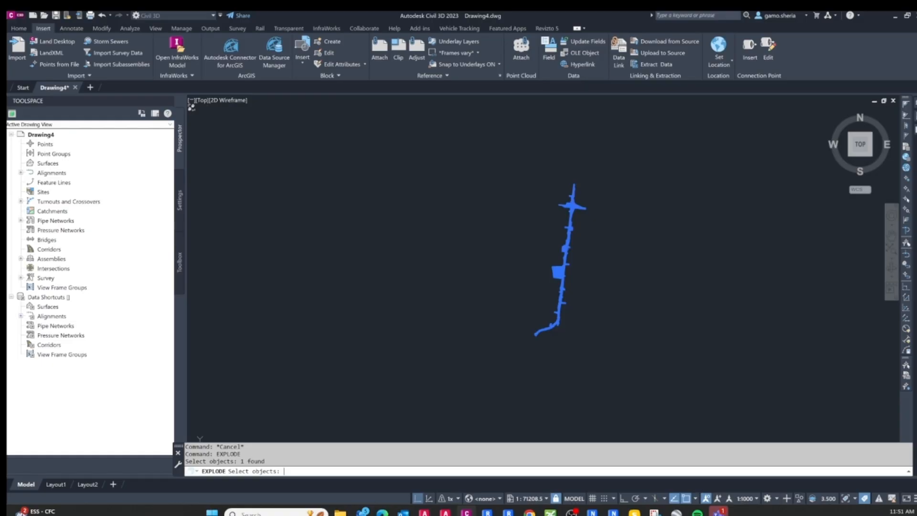
key(Return)
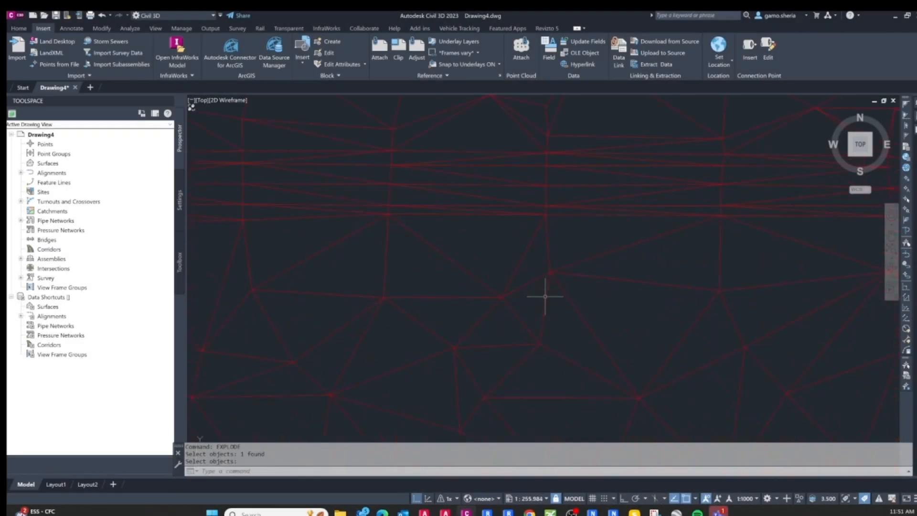
key(Escape)
key(Escape)
Check a single exploded survey triangle and query the coordinates of its upper vertex with the ID command
click(541, 284)
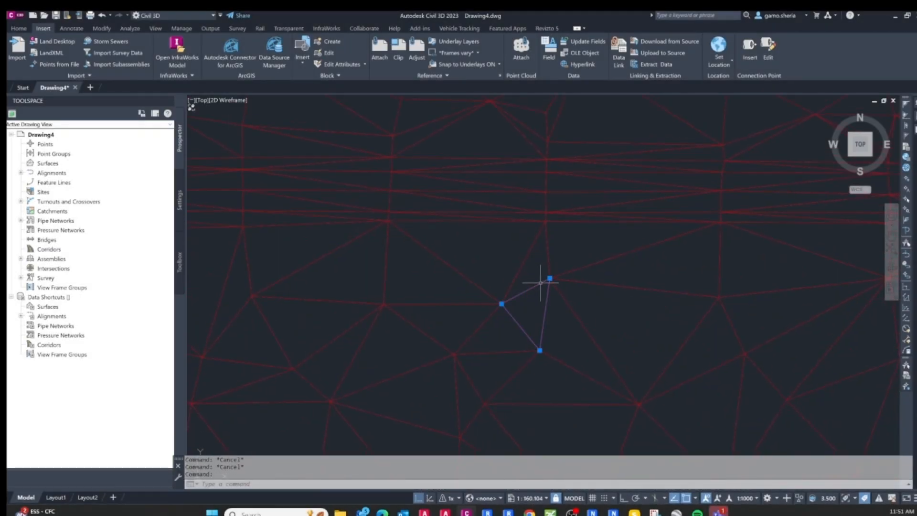
key(Escape)
text(ID)
key(Return)
click(549, 279)
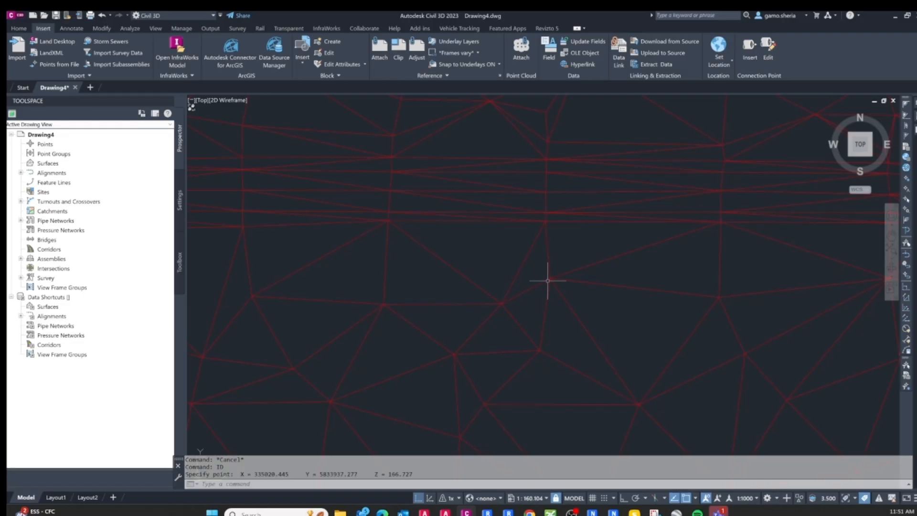
drag(413, 474, 255, 474)
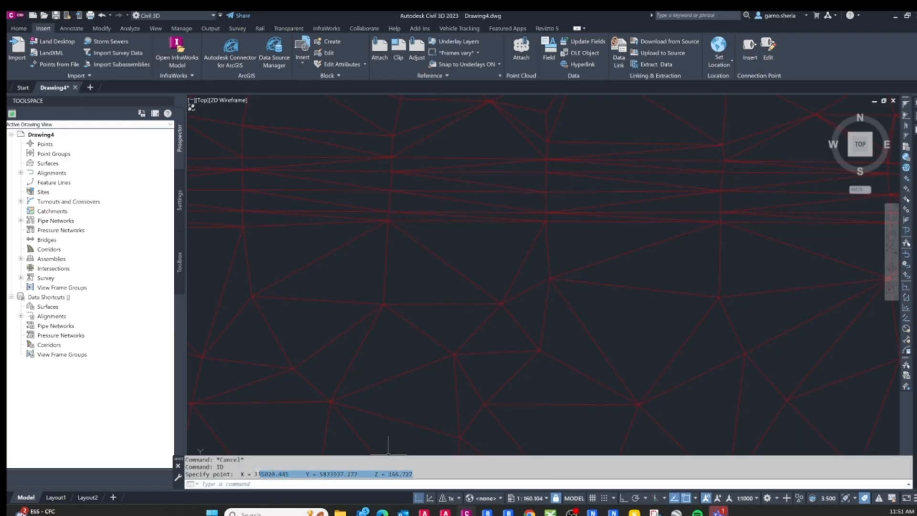
key(Escape)
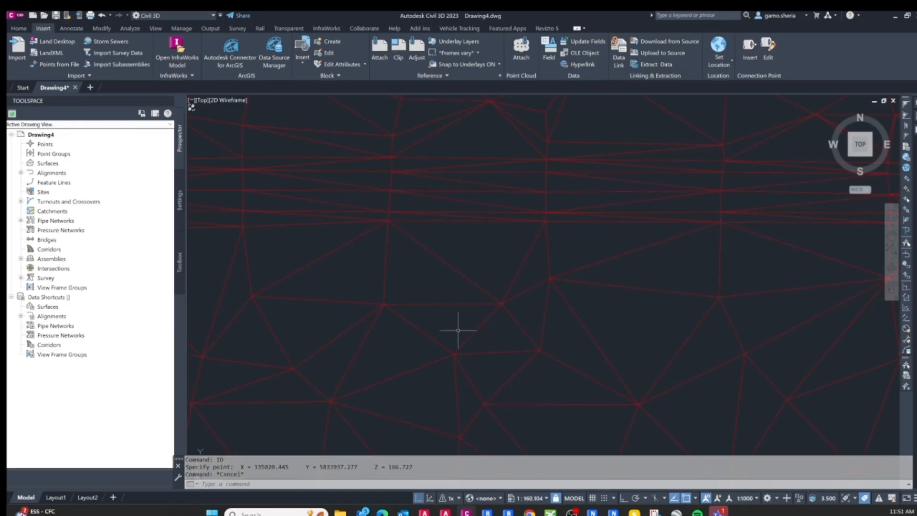
Query the coordinates of another survey triangle vertex with the ID command
right_click(458, 330)
click(482, 337)
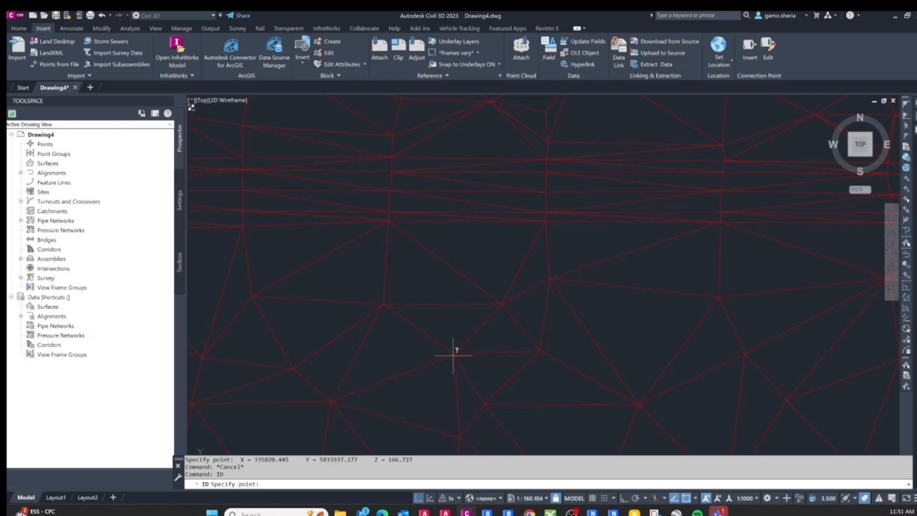
click(453, 353)
drag(389, 474, 425, 474)
key(Escape)
key(Escape)
key(Escape)
Start creating a new TIN surface named Survey Surface with the description Survey
scroll(521, 276, down, 18)
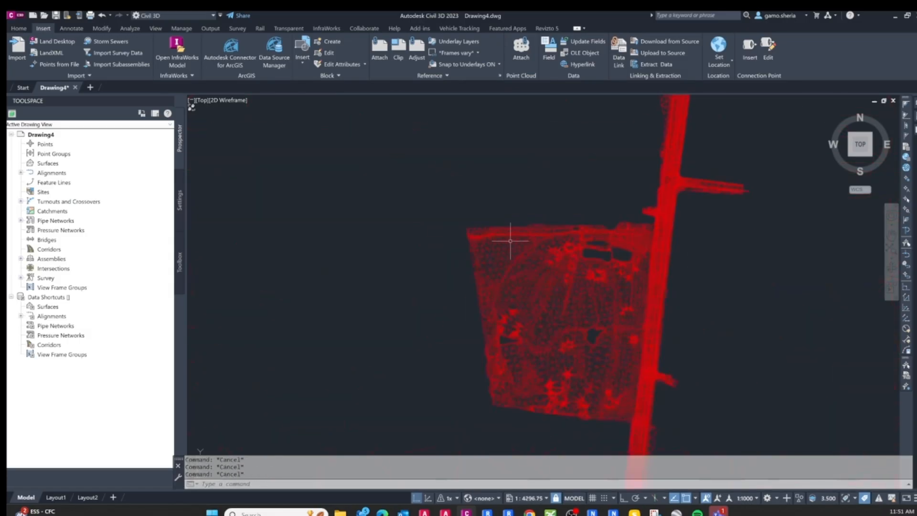
scroll(526, 276, up, 6)
scroll(516, 269, down, 10)
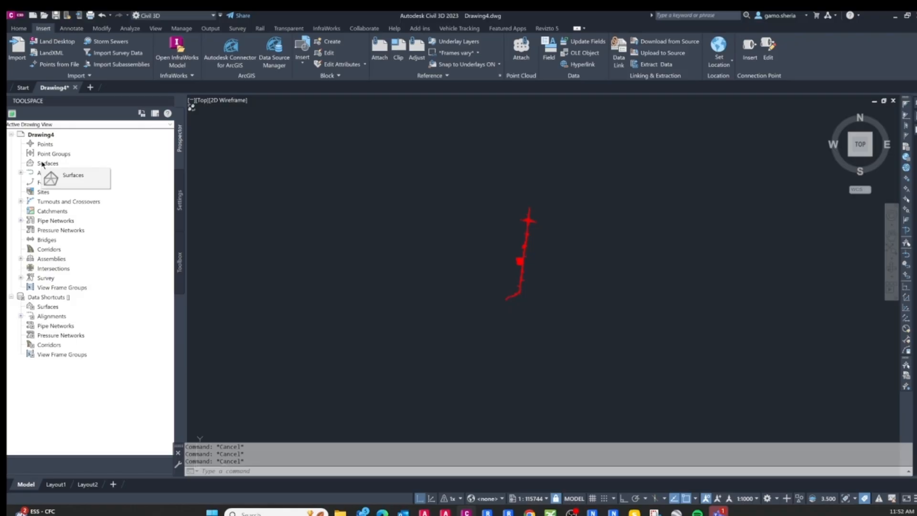
right_click(41, 164)
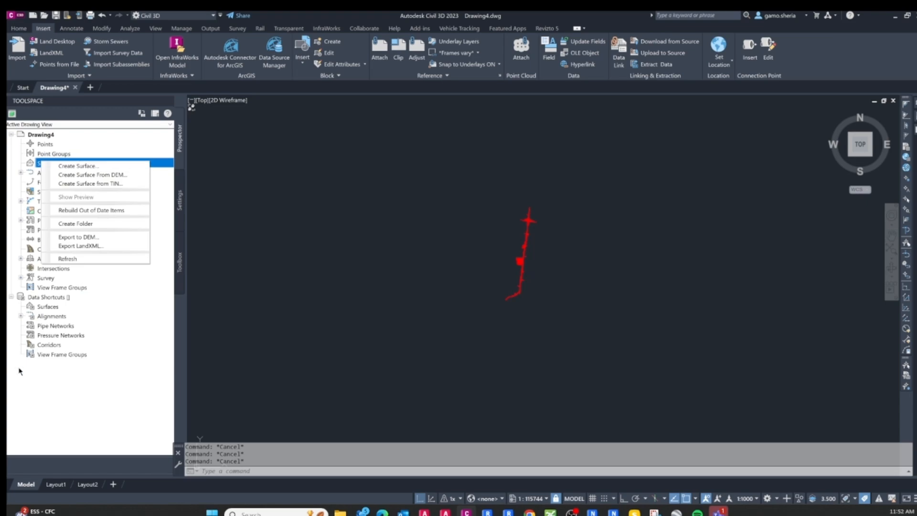
click(649, 215)
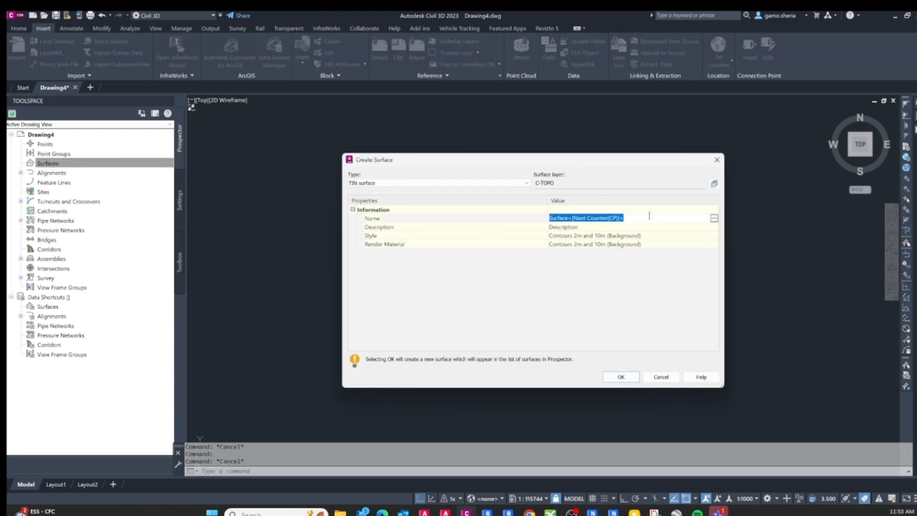
text(Survey Surface)
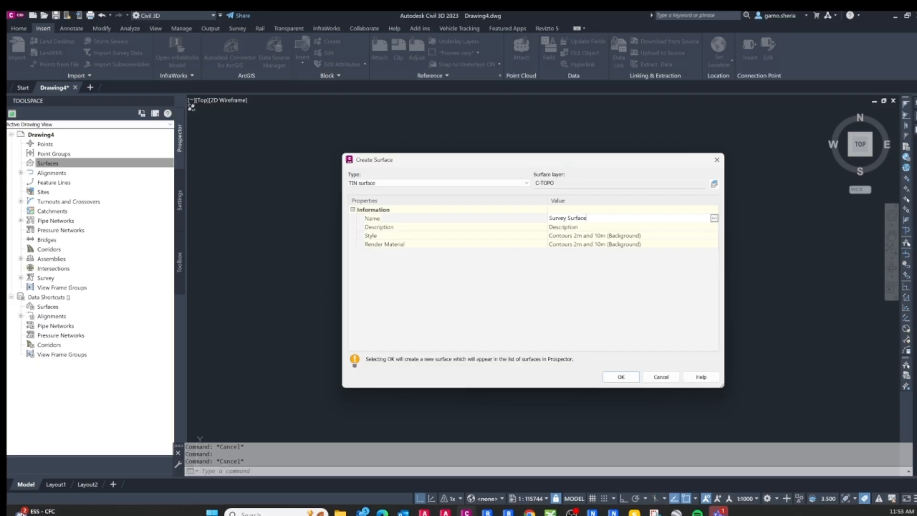
key(Return)
click(583, 226)
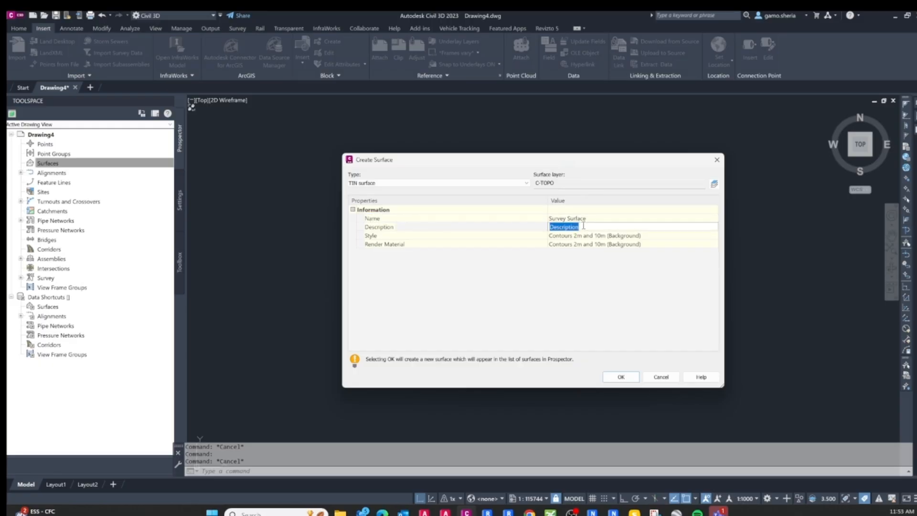
text(Survey)
key(Return)
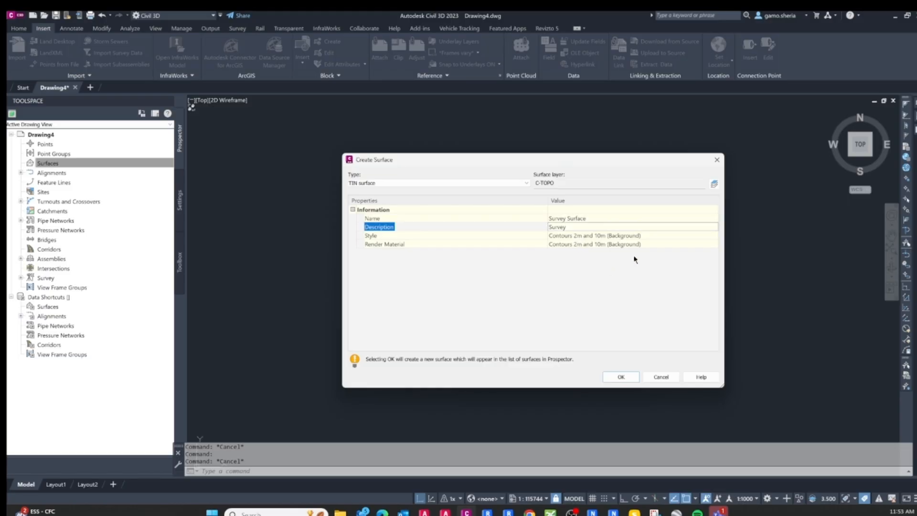
Assign the Contours and Triangles style to Survey Surface and create the surface
click(705, 234)
click(714, 235)
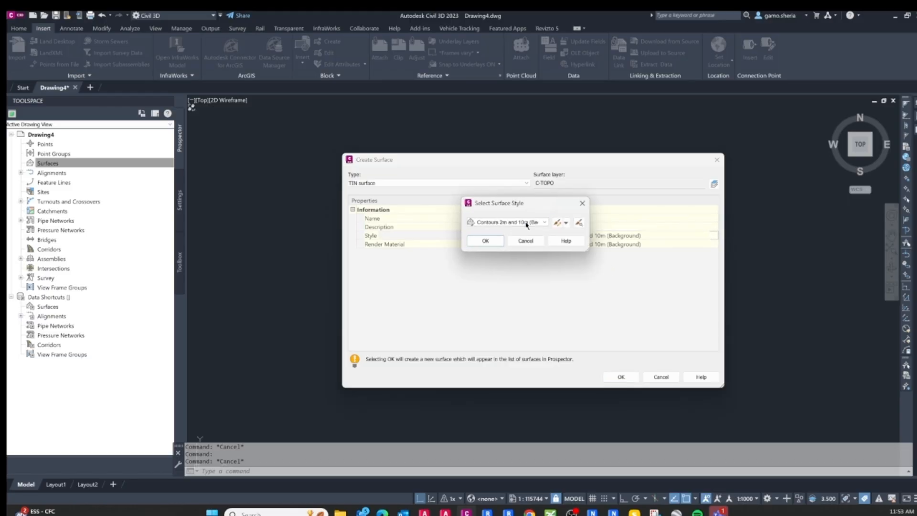
click(544, 222)
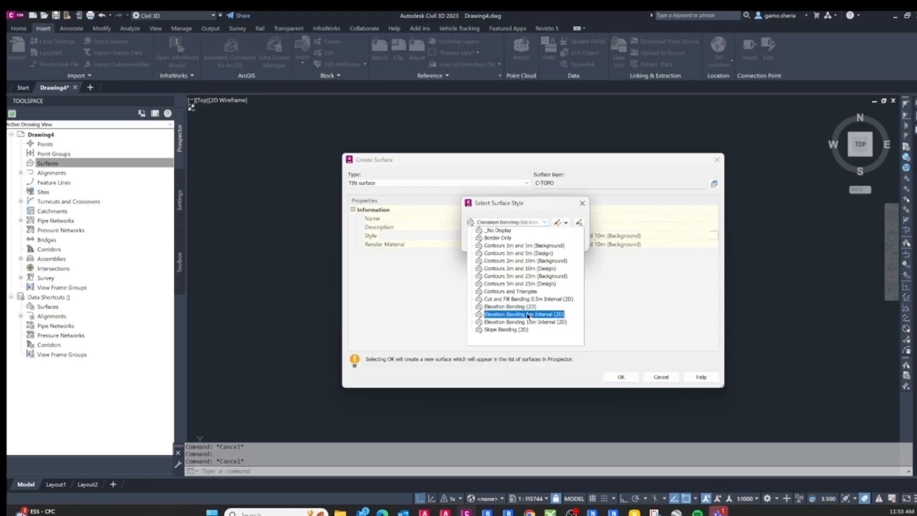
click(516, 293)
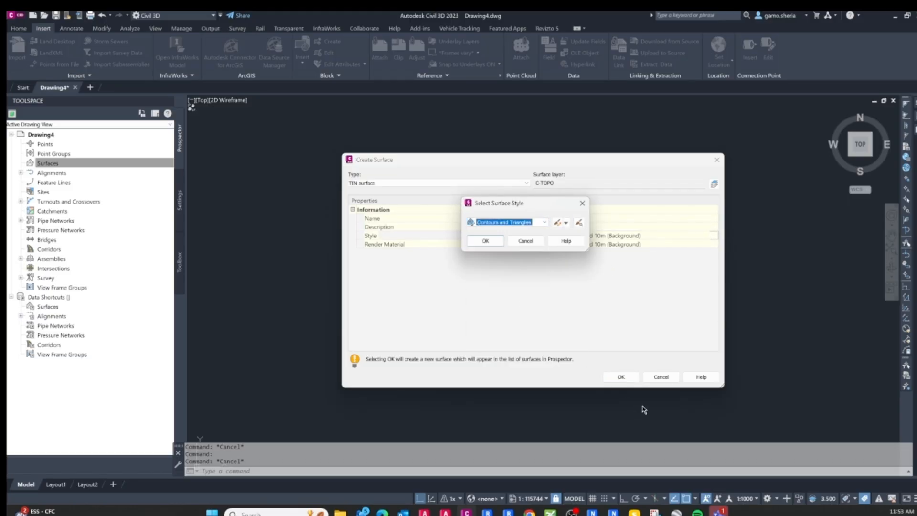
click(487, 243)
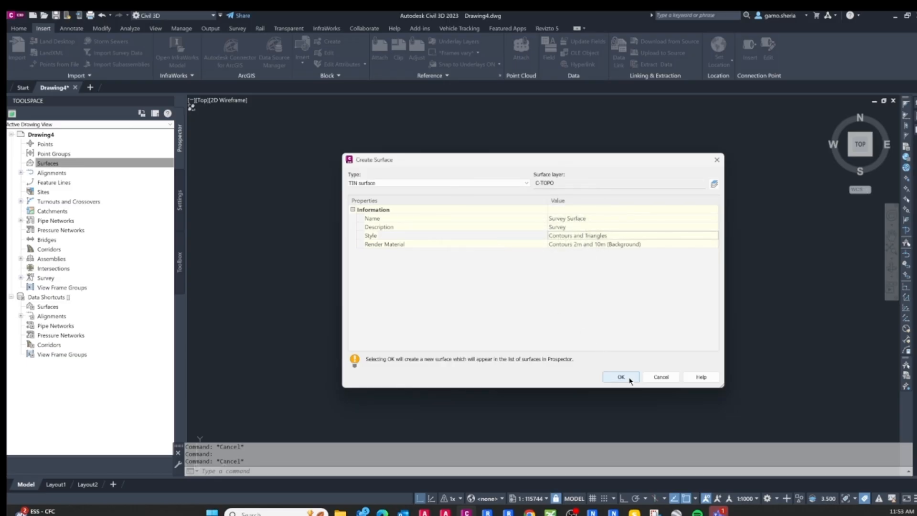
click(628, 379)
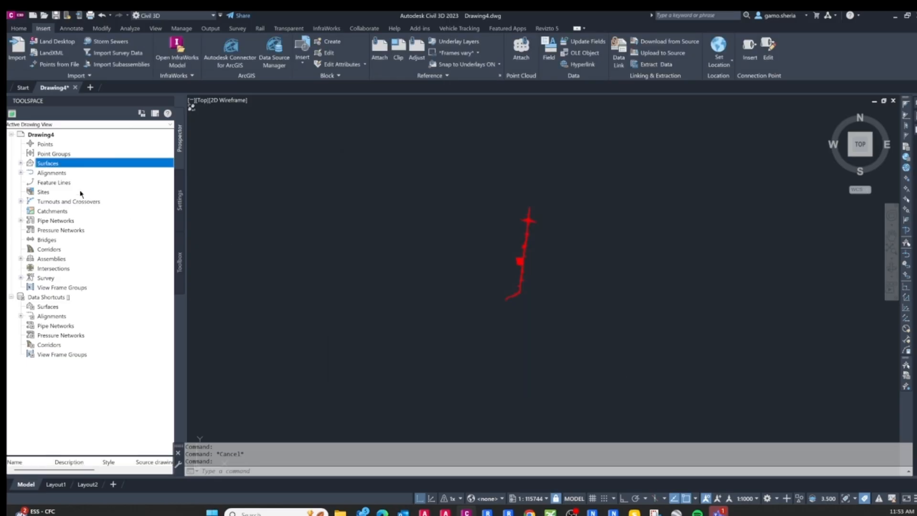
Create a second TIN surface named Design Surface with the description Design and the Contours and Triangles style
click(20, 162)
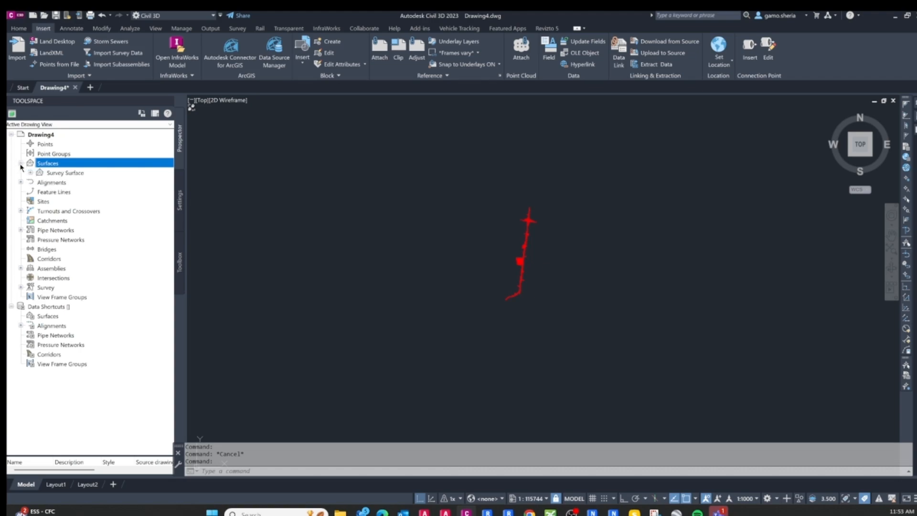
right_click(47, 164)
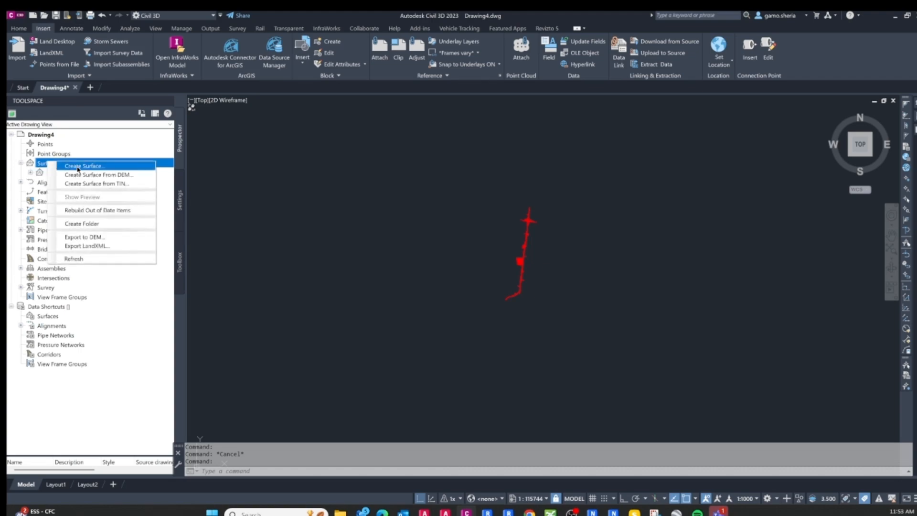
click(82, 166)
click(621, 217)
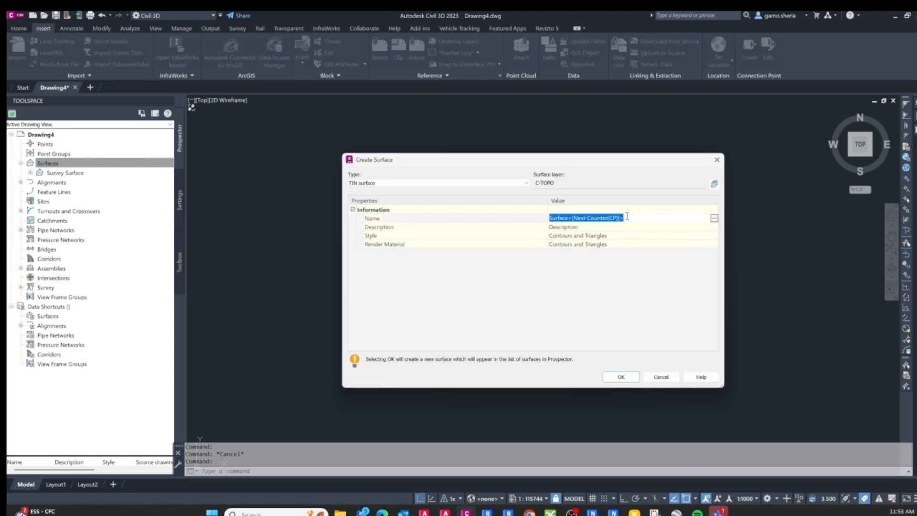
text(Design Surfa)
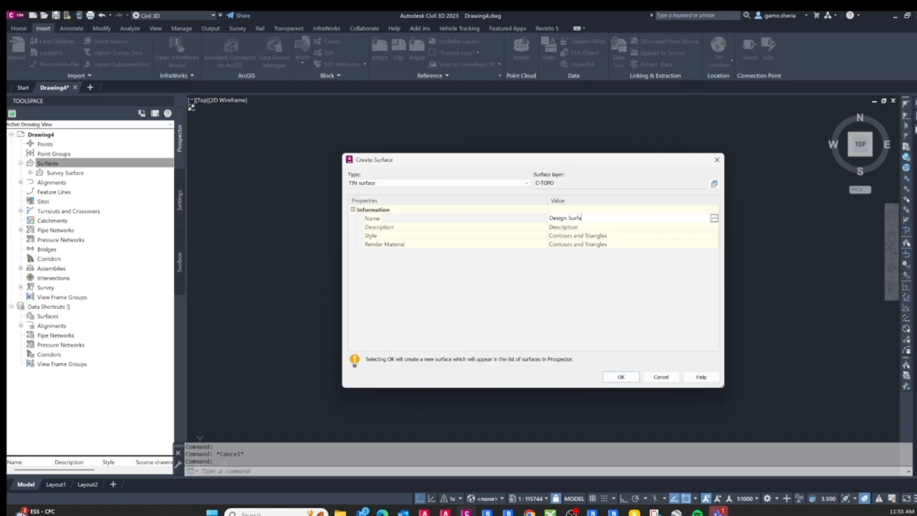
text(ce)
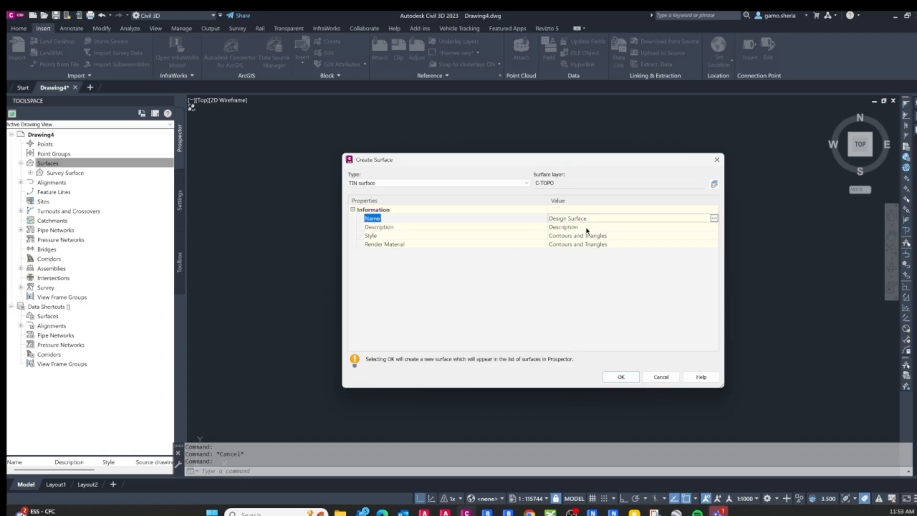
click(586, 227)
text(Design)
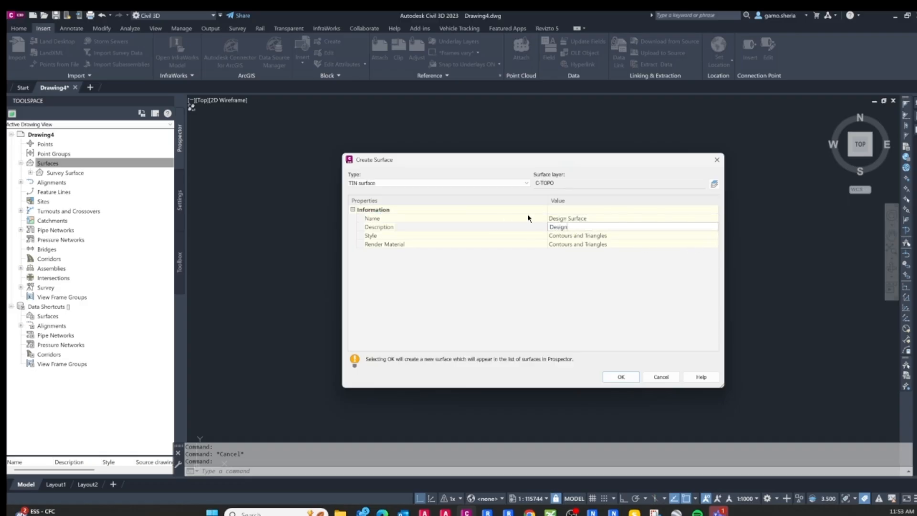
key(Return)
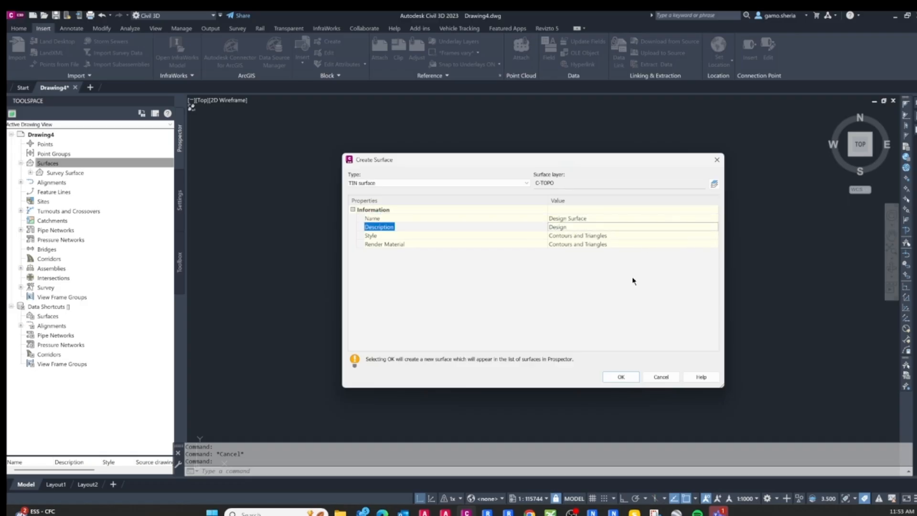
click(621, 377)
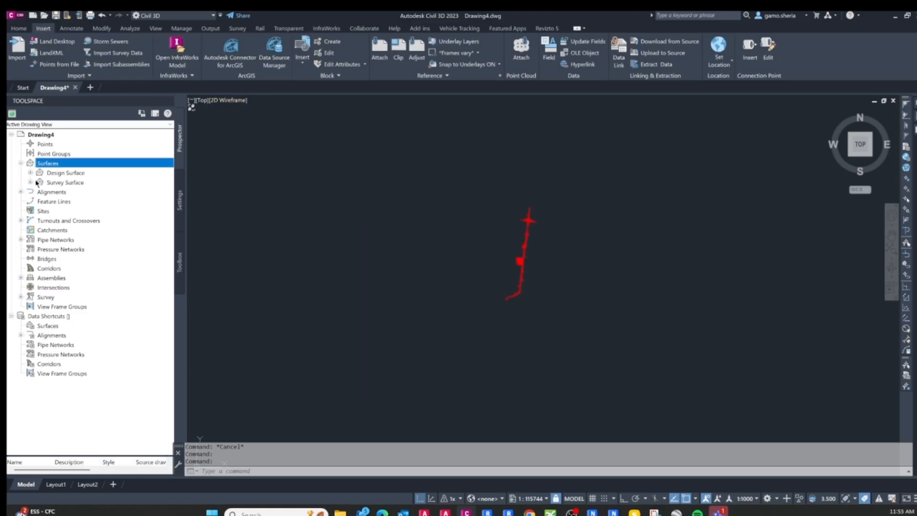
Add drawing objects to the Survey Surface definition, using the 3D Faces object type and the description Survey
click(30, 183)
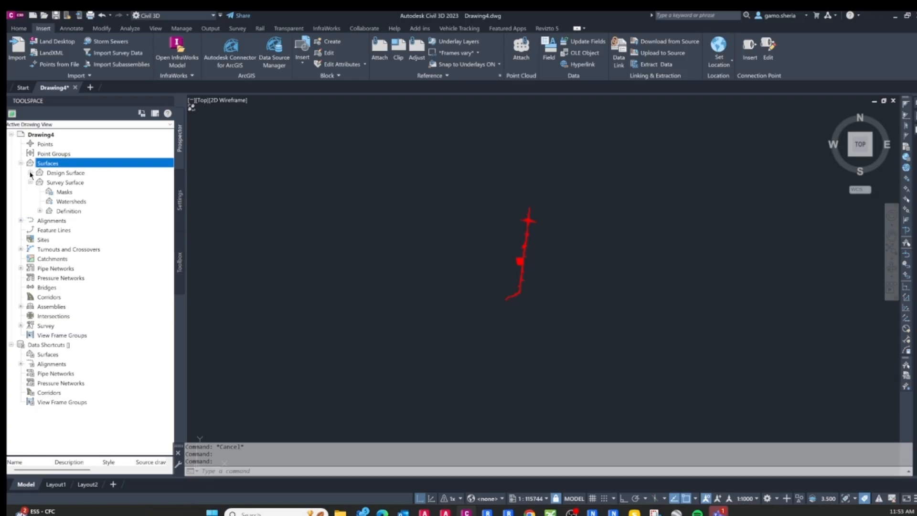
click(30, 173)
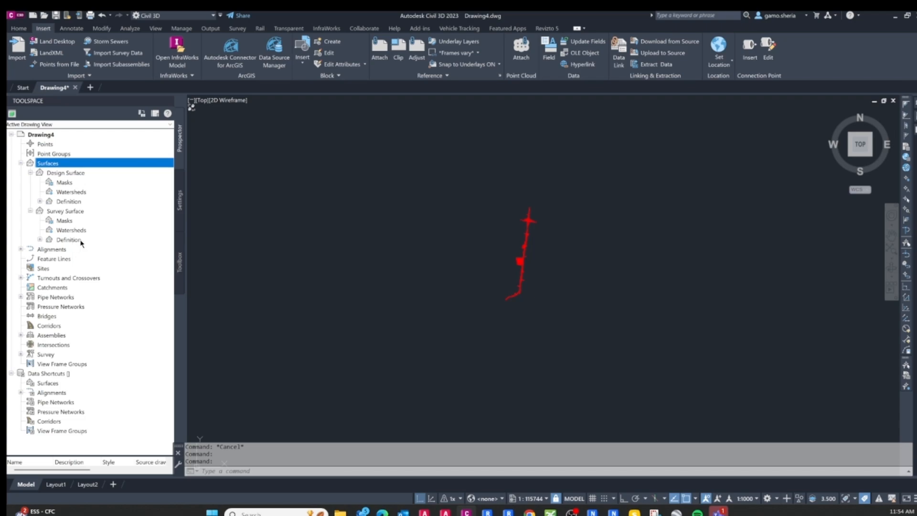
click(59, 212)
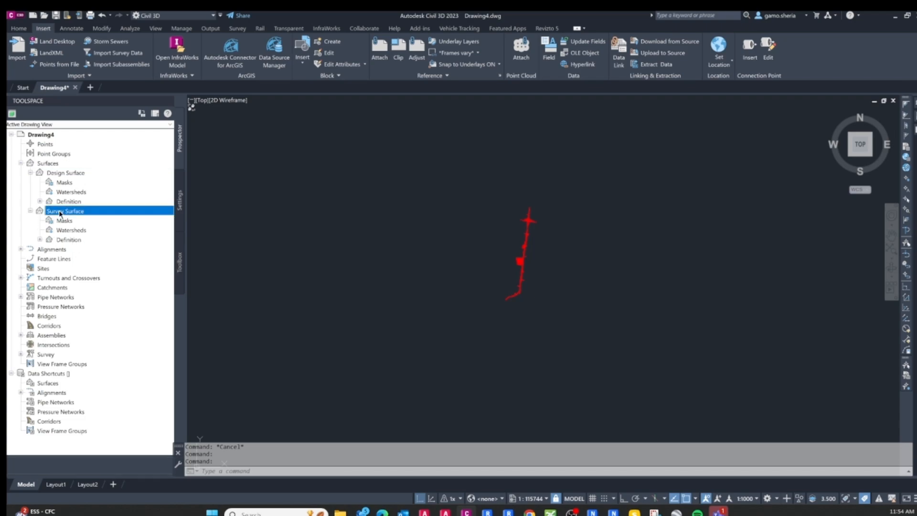
click(39, 239)
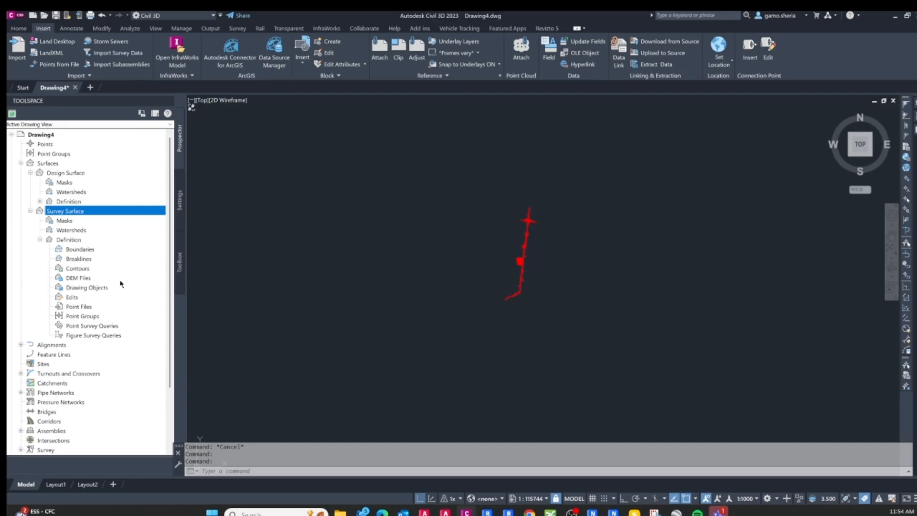
click(78, 289)
right_click(84, 286)
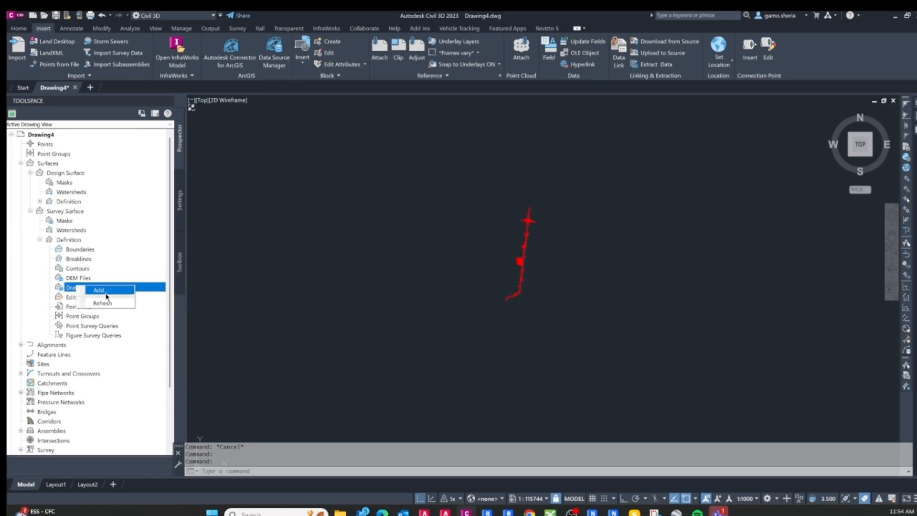
click(99, 290)
click(433, 232)
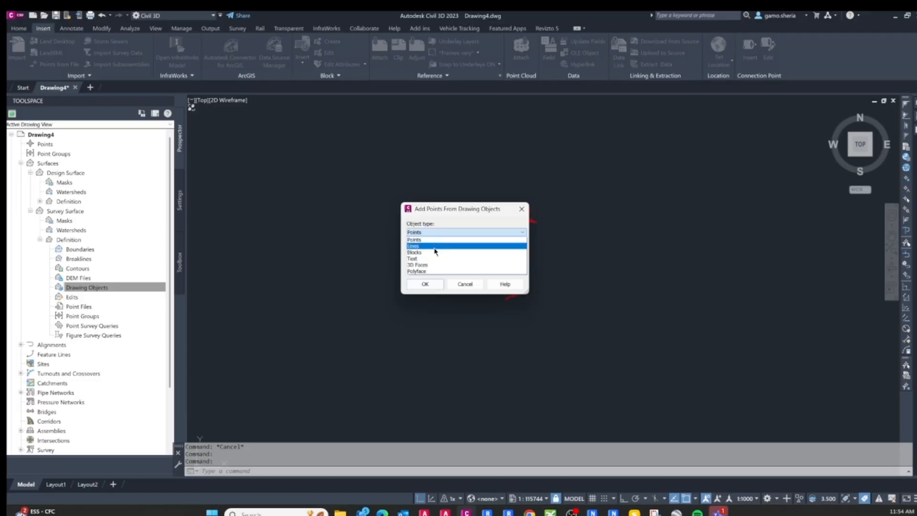
click(429, 266)
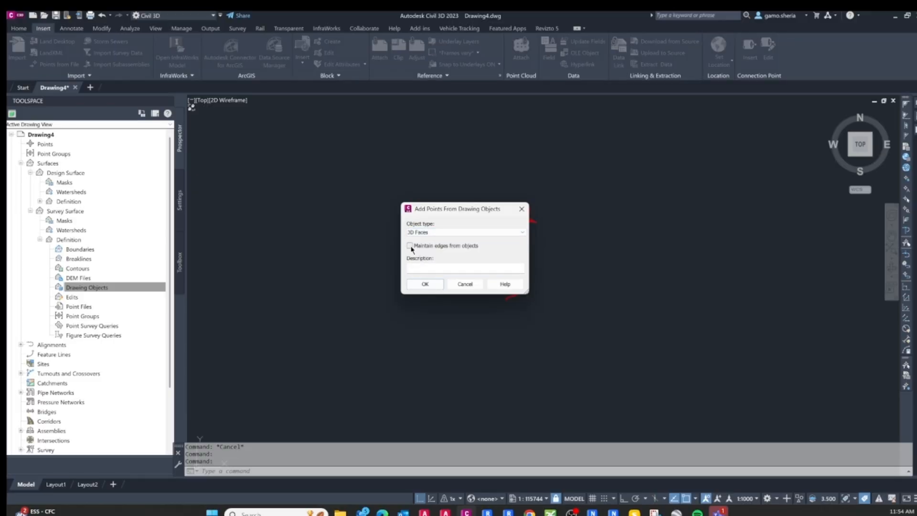
click(427, 267)
text(Dews)
click(425, 283)
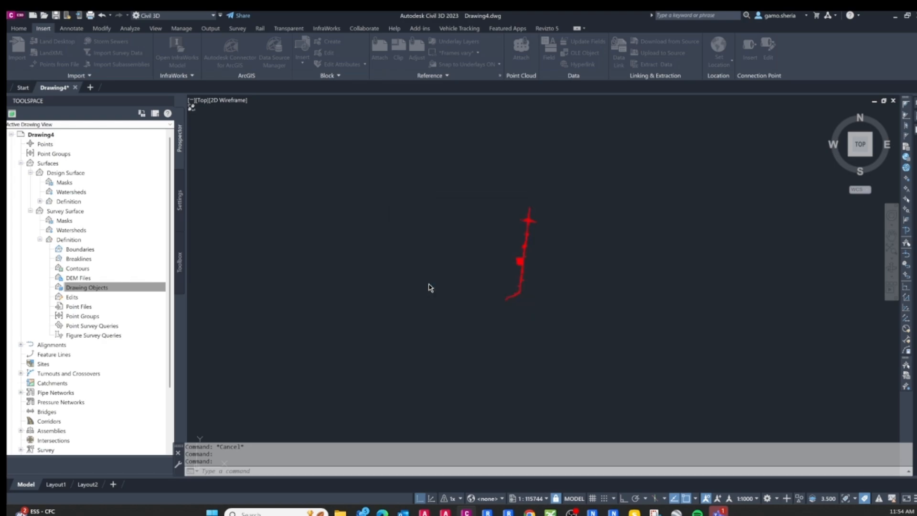
Select the whole exploded survey triangulation as source objects to build Survey Surface, and check the generated surface along its length
click(486, 314)
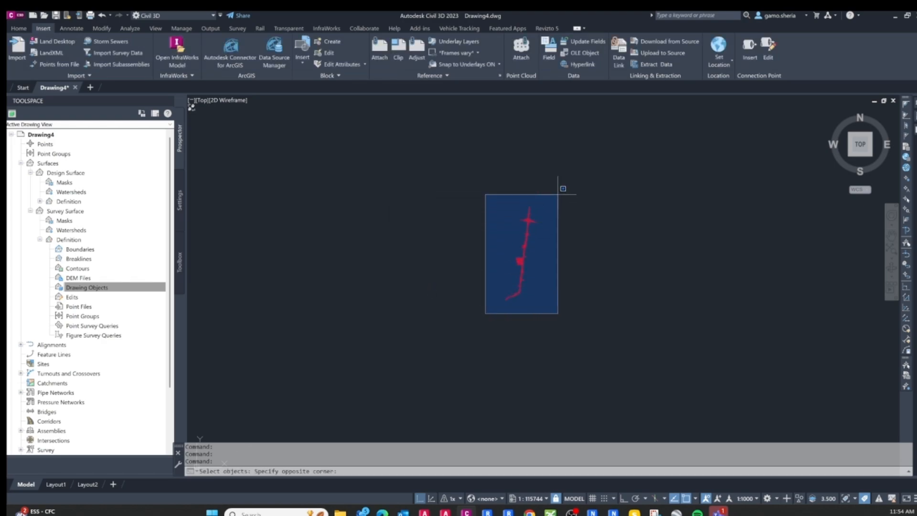
click(558, 194)
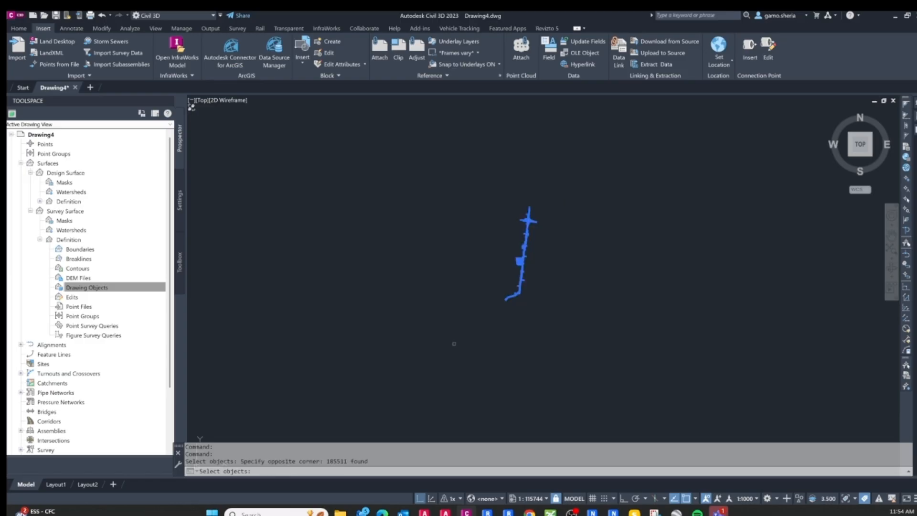
key(Return)
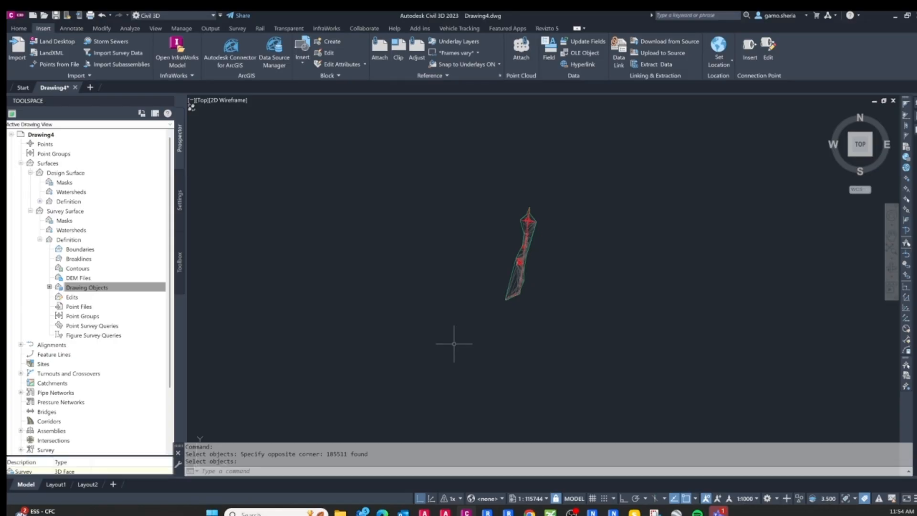
scroll(527, 247, up, 4)
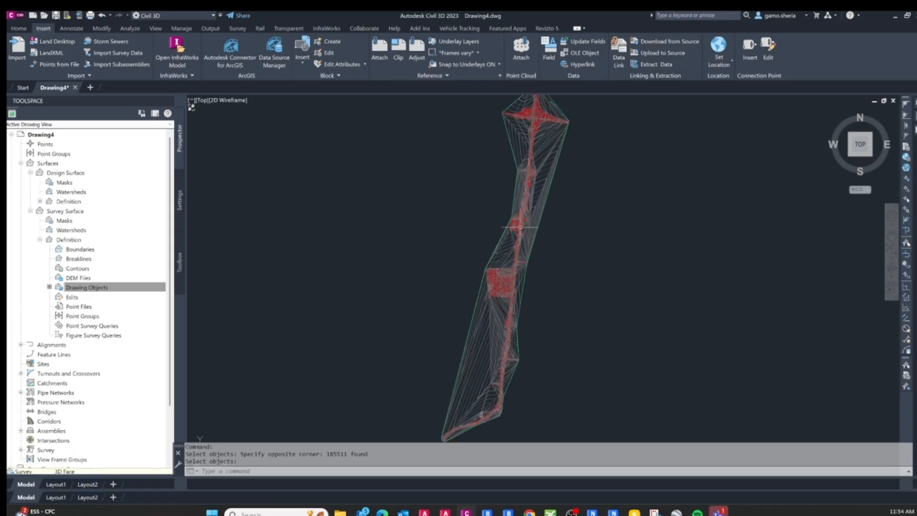
scroll(531, 183, up, 4)
key(Escape)
key(Escape)
key(Escape)
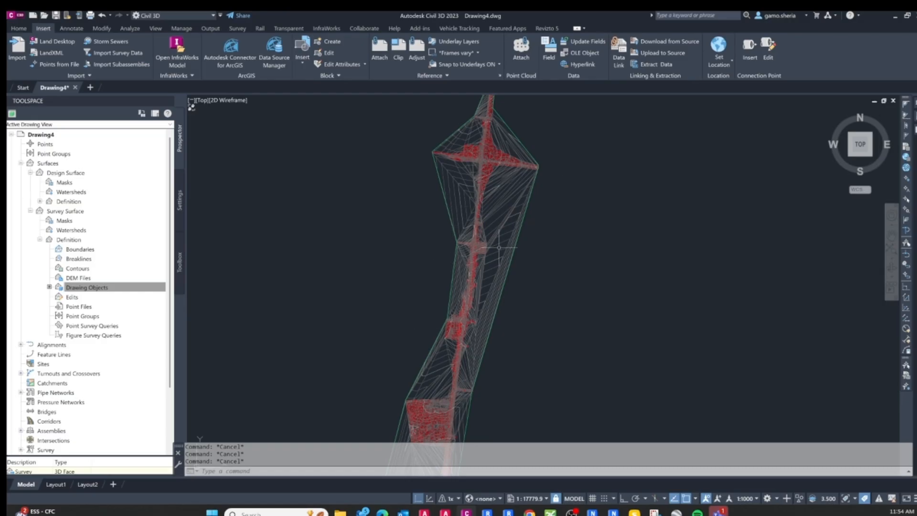
scroll(516, 230, down, 6)
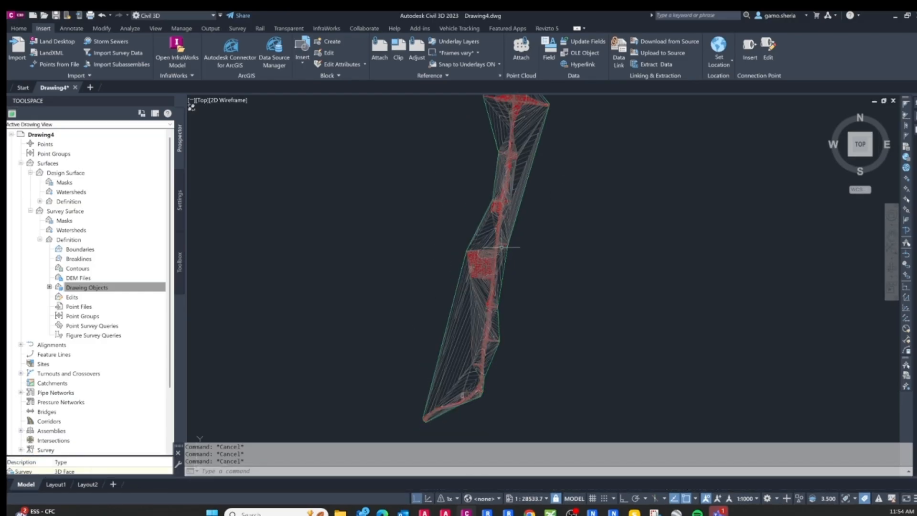
Add an outer boundary named Design to the Survey Surface definition, non-destructive with 1.000 m mid-ordinate distance, using the outline along the route
scroll(526, 224, up, 2)
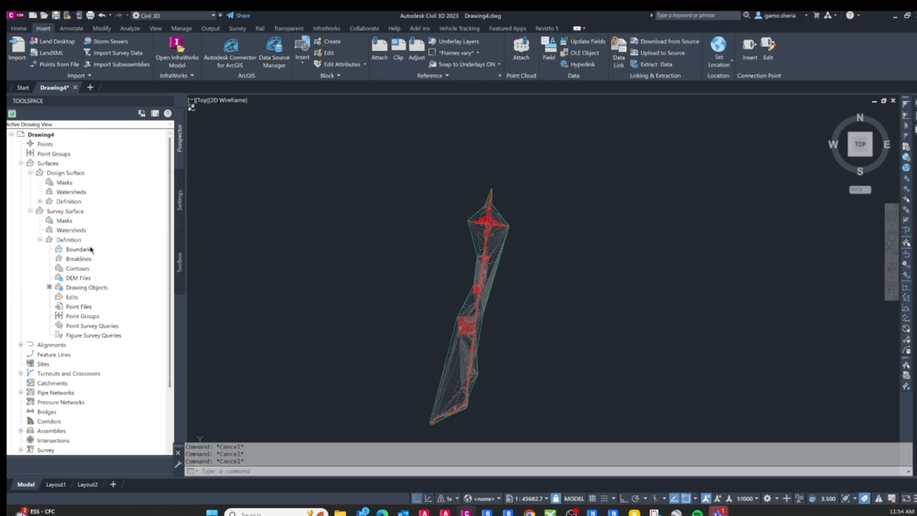
right_click(79, 252)
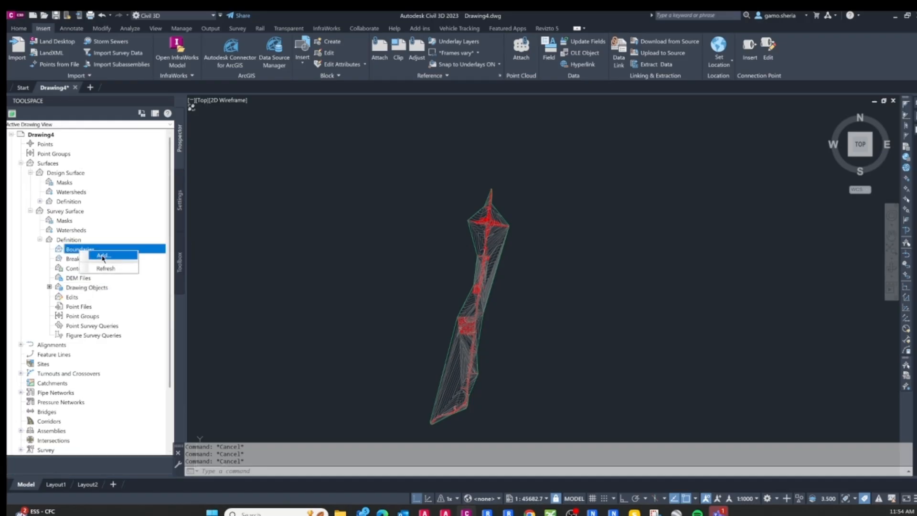
click(100, 256)
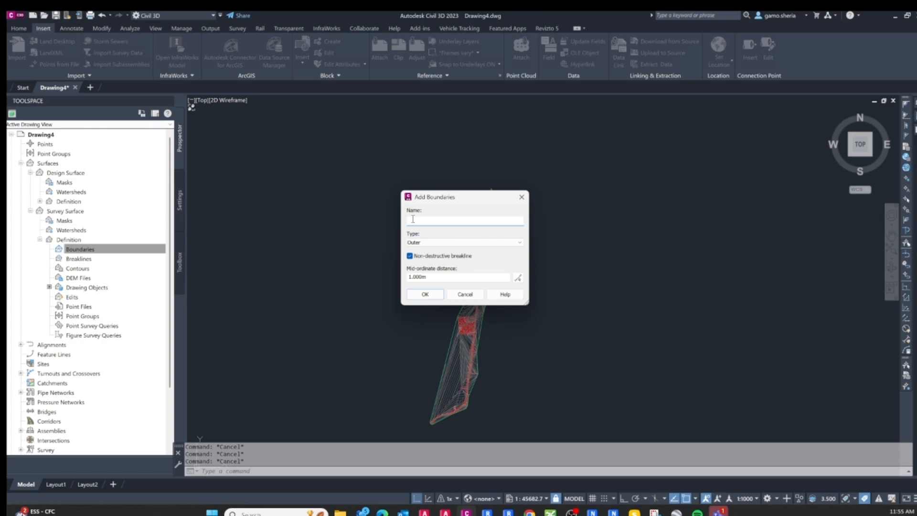
click(431, 294)
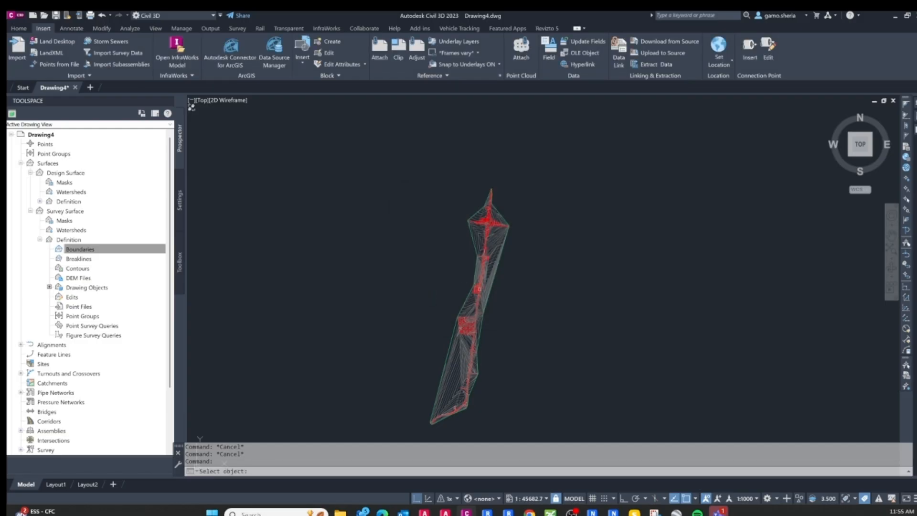
click(479, 289)
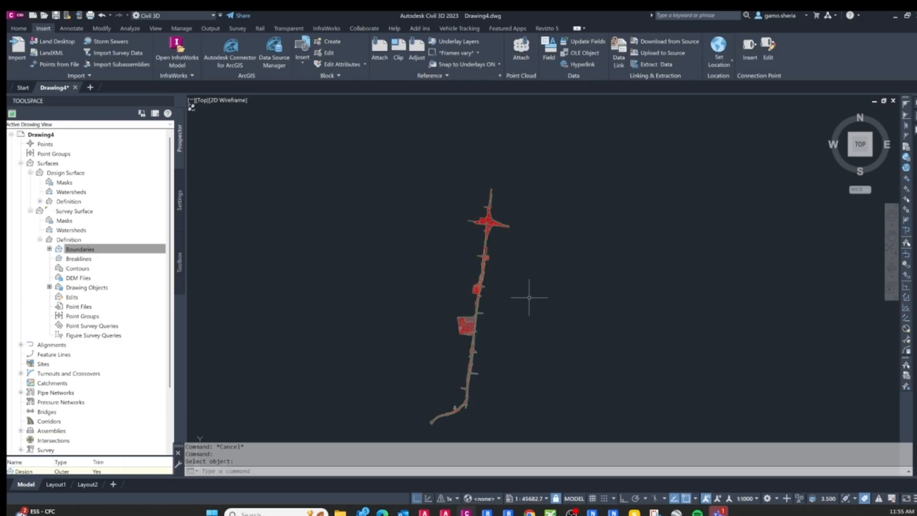
Examine the trimmed Survey Surface edges around the northern junction and along the whole route
right_click(529, 297)
click(596, 281)
key(Escape)
key(Escape)
key(Escape)
scroll(493, 230, up, 2)
scroll(487, 225, up, 12)
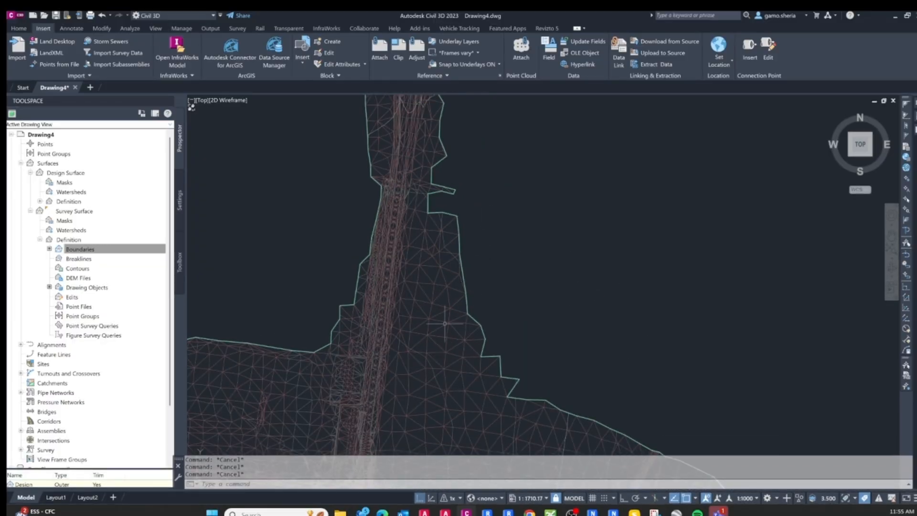
scroll(576, 181, down, 10)
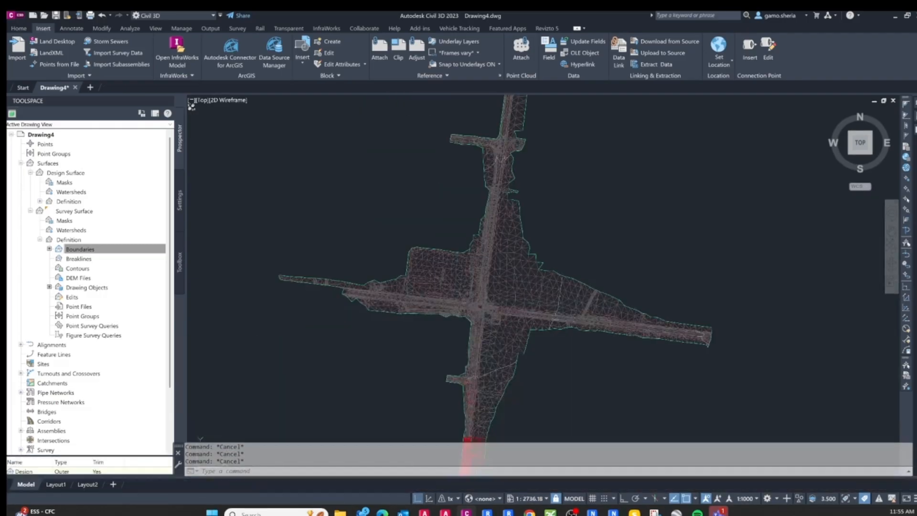
scroll(553, 194, down, 4)
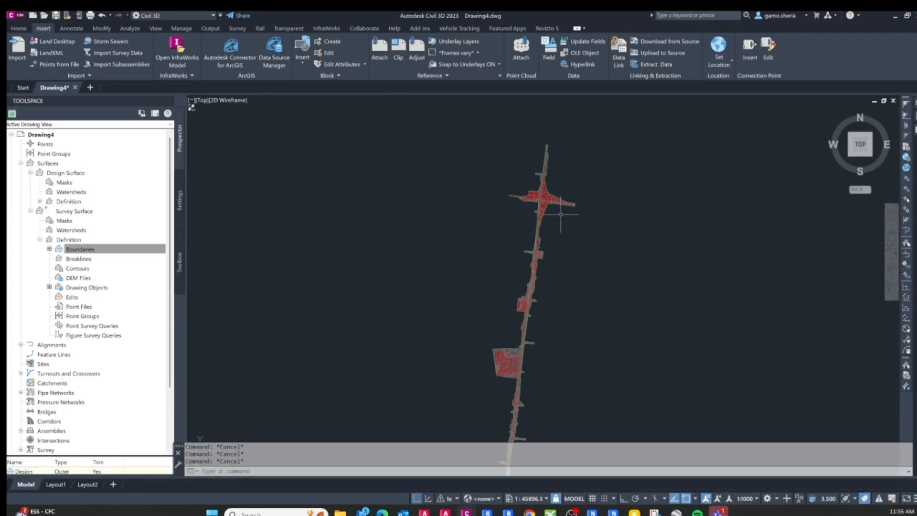
scroll(535, 216, down, 4)
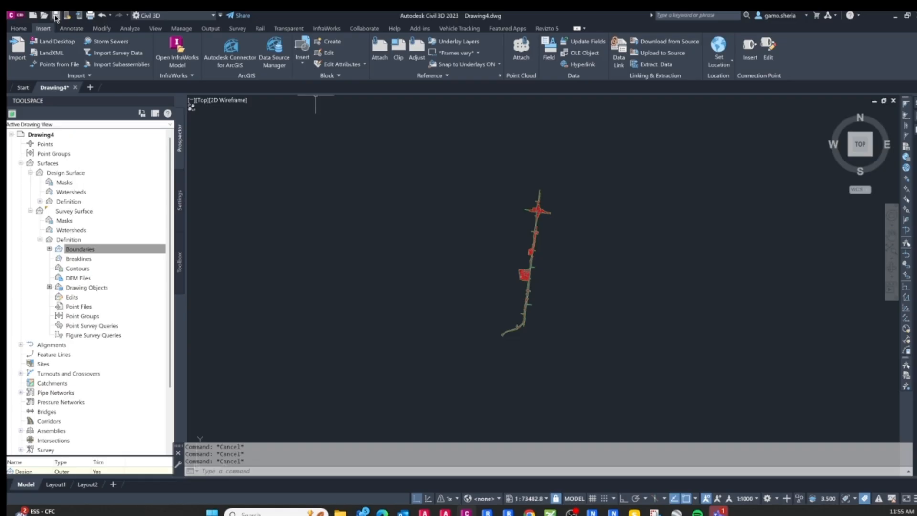
Save the drawing as Cut And Fill in the Training folder
click(56, 16)
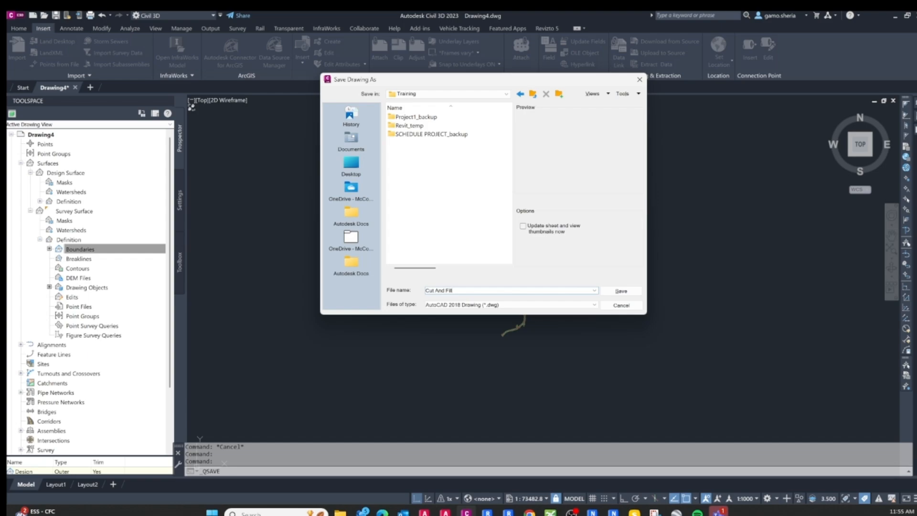
click(625, 291)
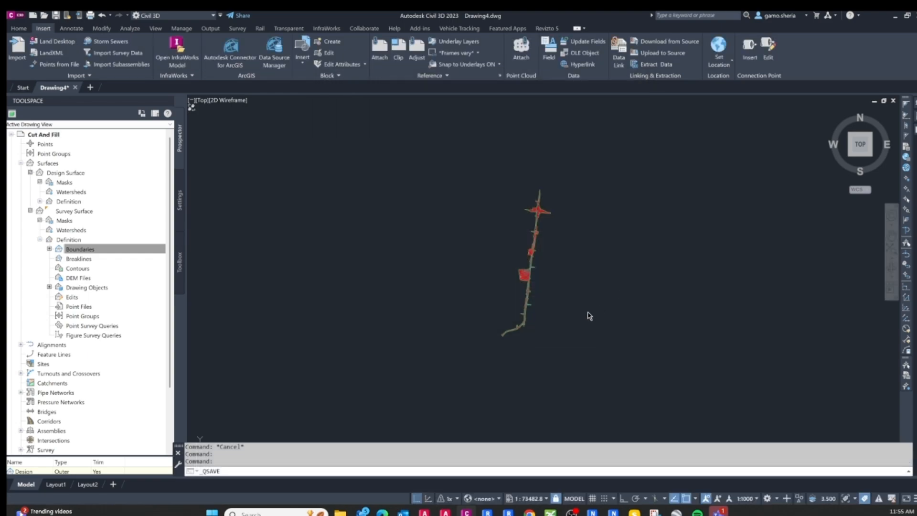
click(495, 345)
key(Escape)
key(Escape)
key(Escape)
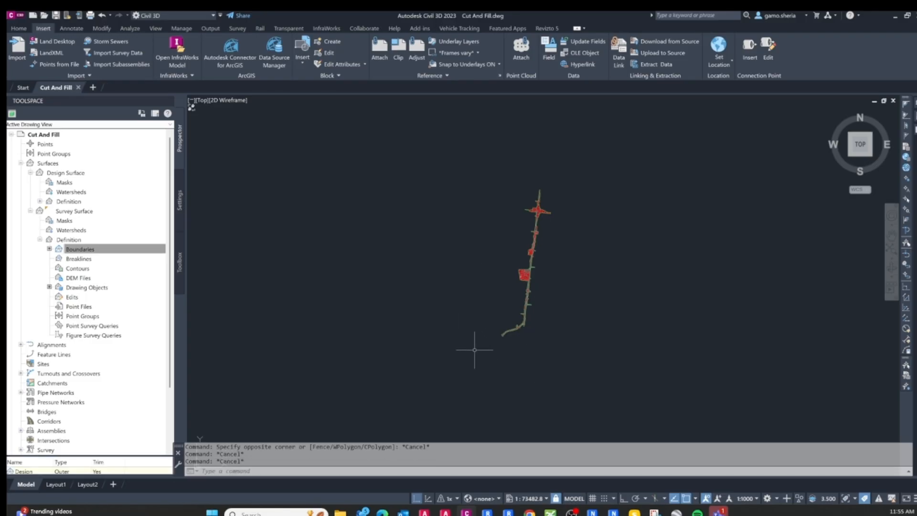
Erase the exploded survey 3D faces along the southern half of the route with a crossing-free selection window
click(484, 348)
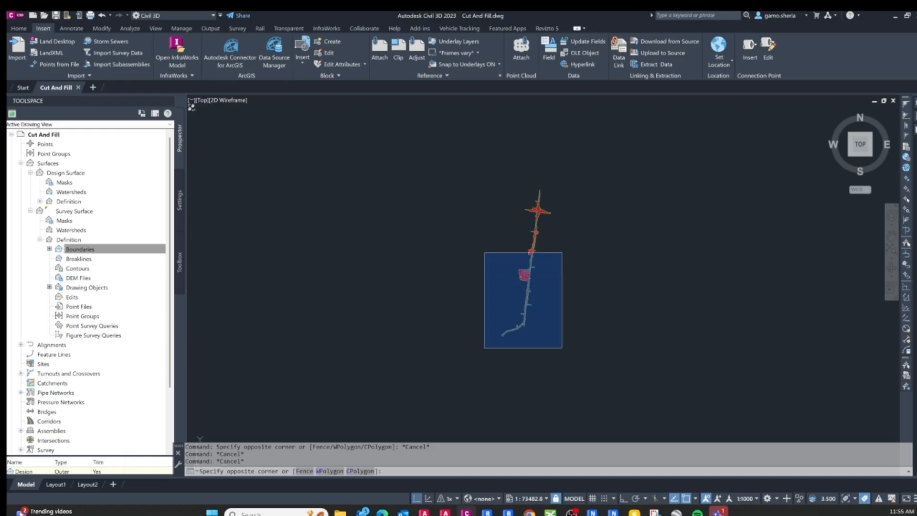
click(561, 252)
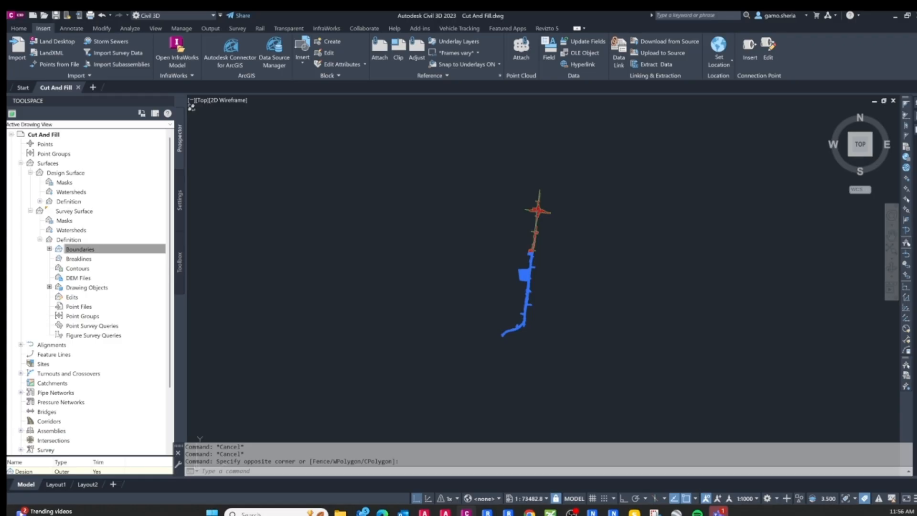
key(Delete)
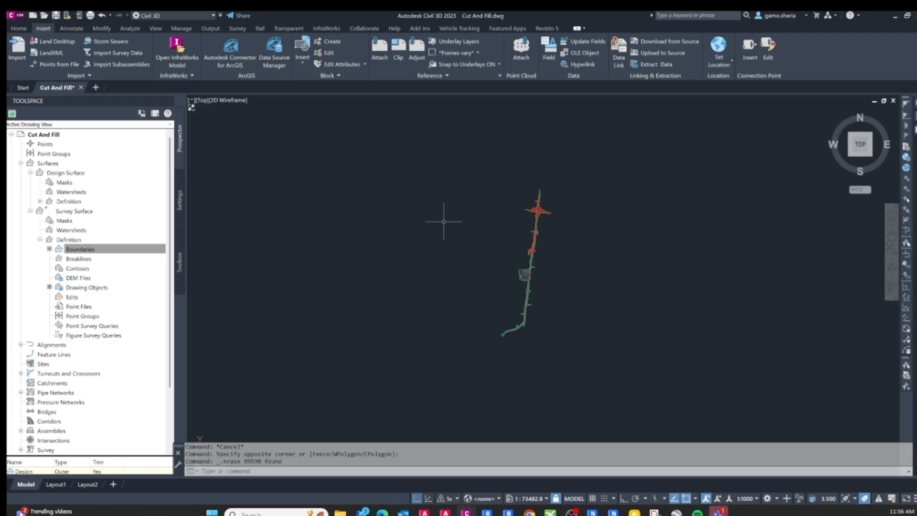
Erase the remaining exploded survey 3D faces on the northern part of the route, including the large junction
right_click(502, 272)
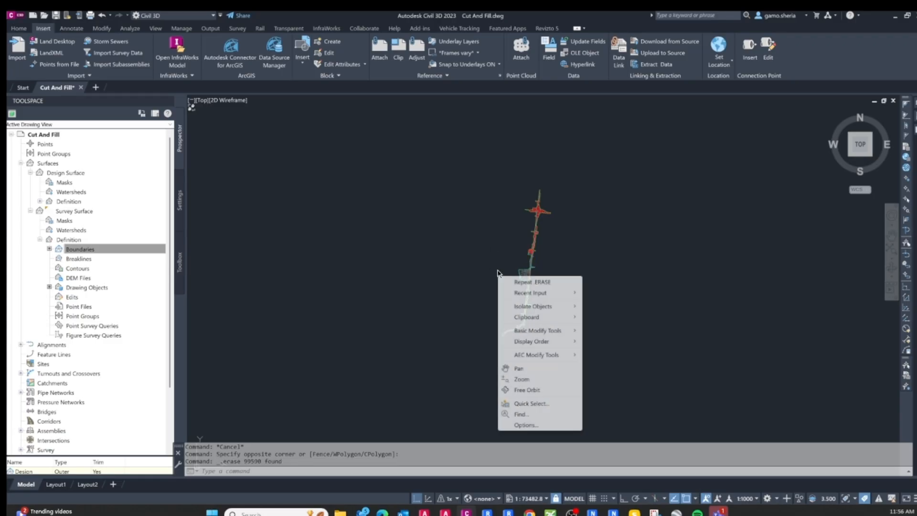
click(531, 281)
click(505, 265)
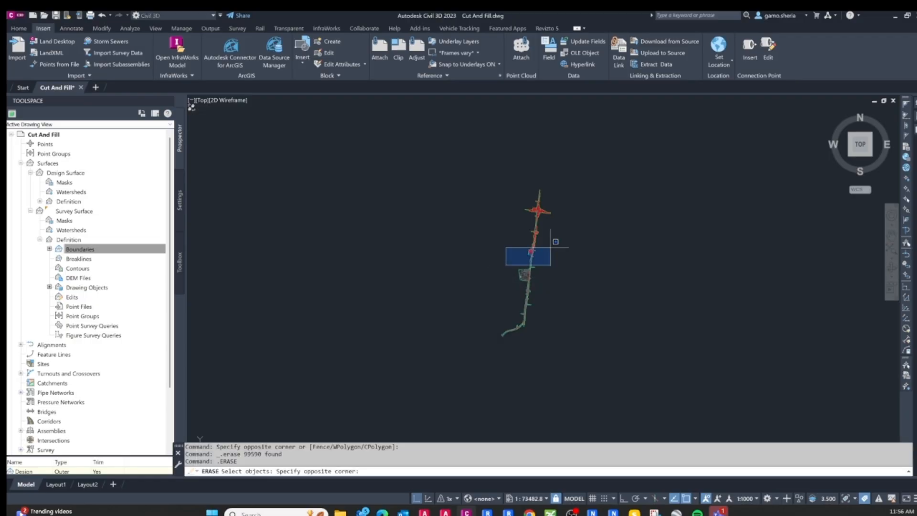
click(573, 181)
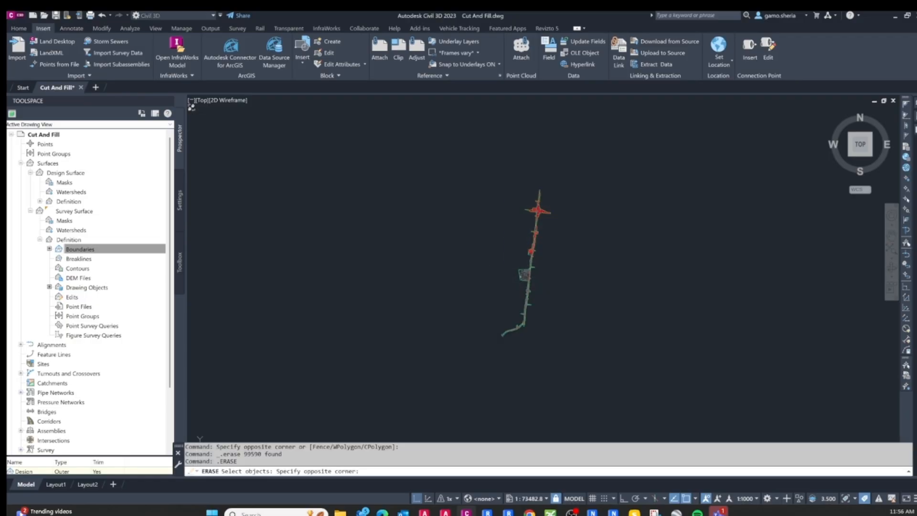
key(Escape)
key(Escape)
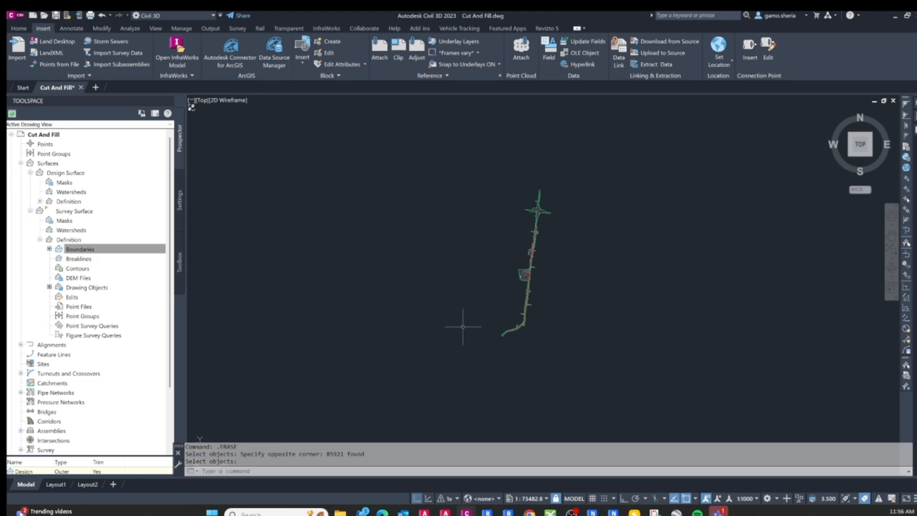
Explode the red design triangulation at the road junction with the side arms
scroll(545, 215, up, 10)
scroll(512, 282, down, 6)
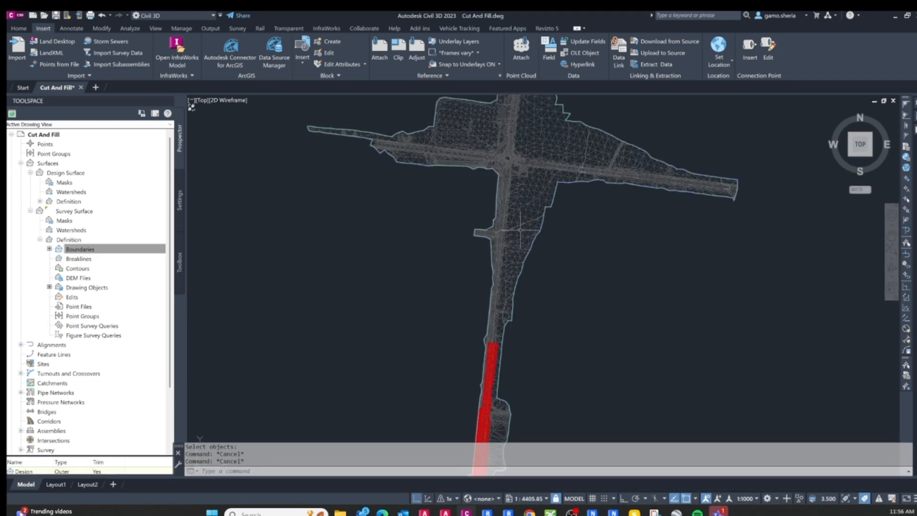
scroll(512, 281, up, 15)
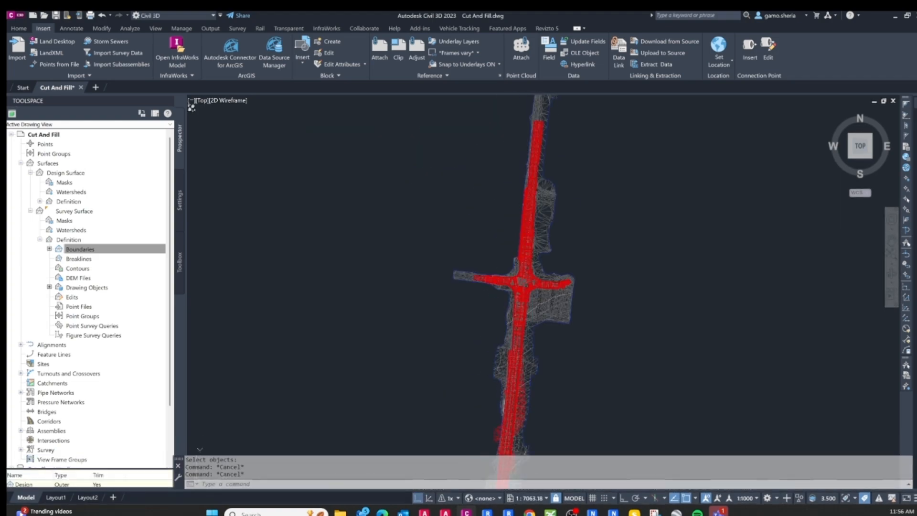
key(Escape)
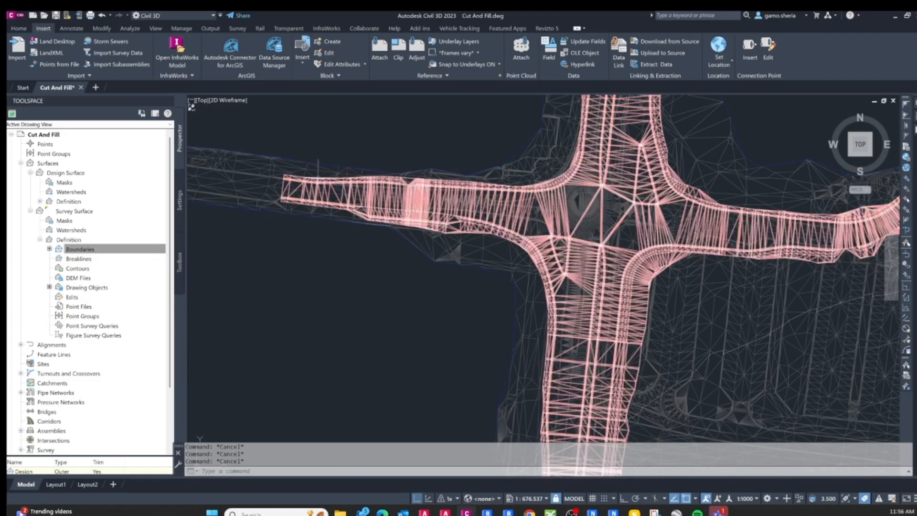
text(ex)
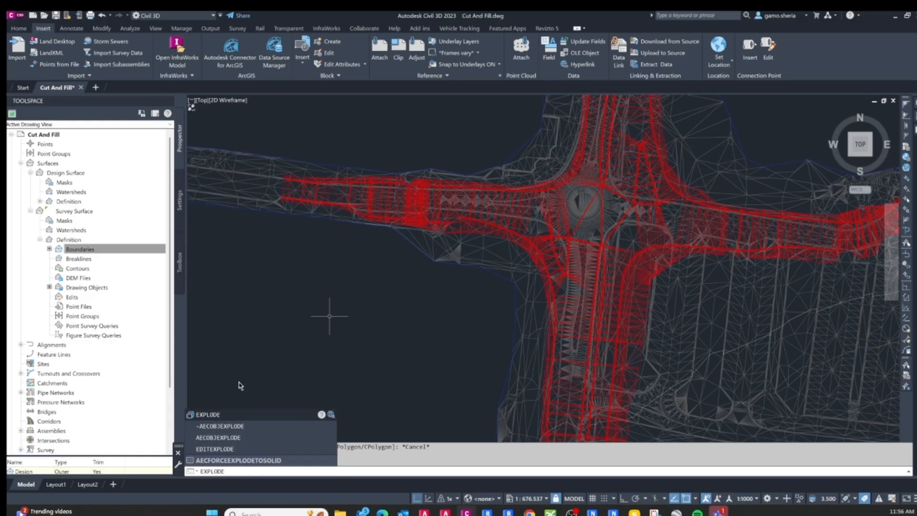
click(213, 415)
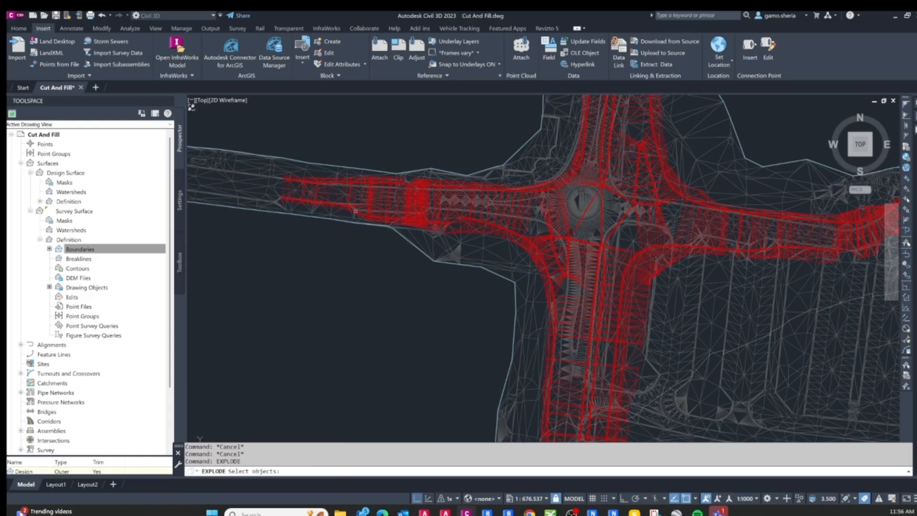
scroll(341, 196, up, 12)
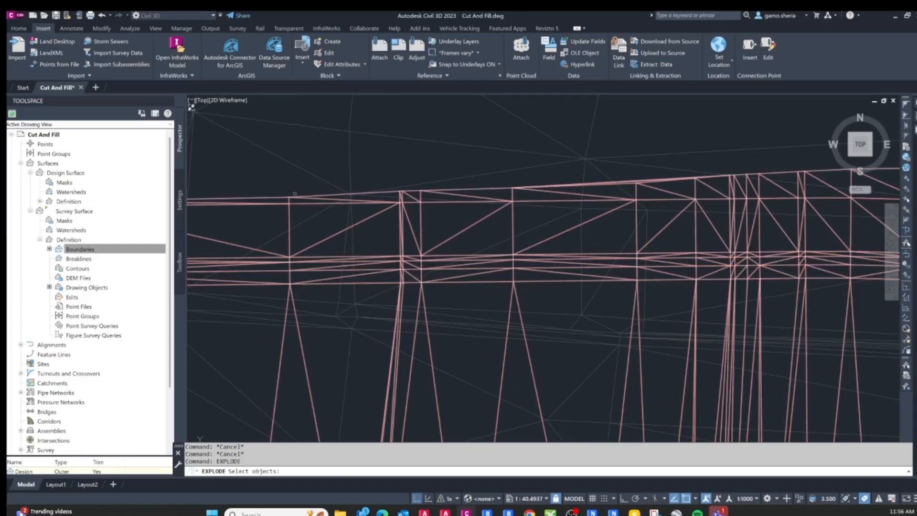
click(291, 197)
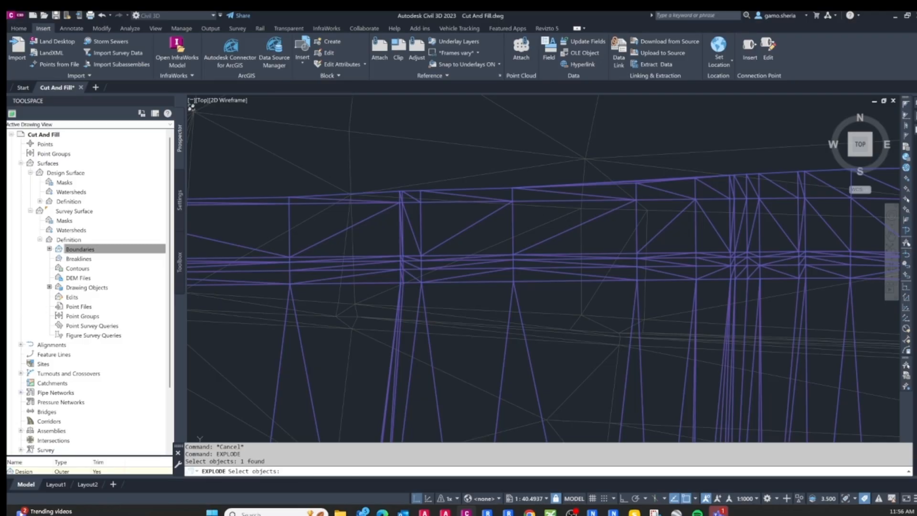
key(Return)
Inspect the exploded design triangulation over the survey surface around the junction and along the route
scroll(783, 287, down, 15)
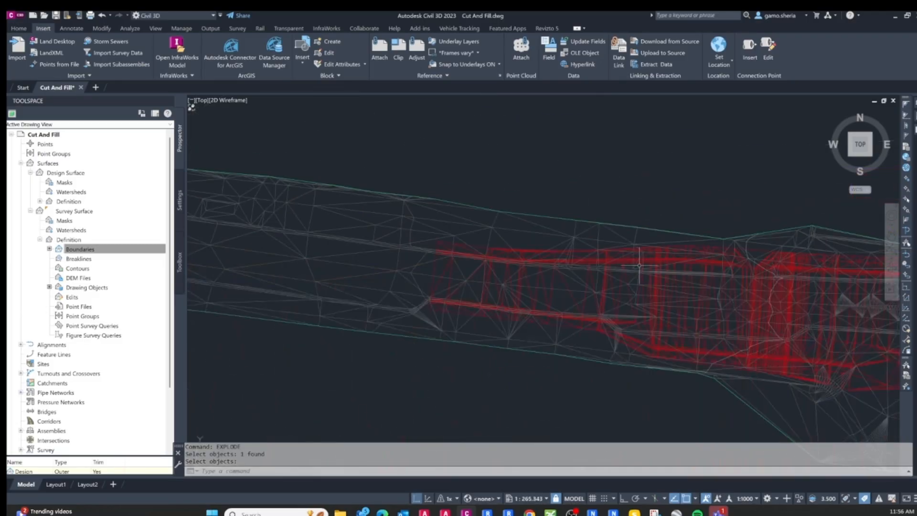
scroll(792, 289, up, 15)
key(Escape)
key(Escape)
key(Escape)
scroll(569, 177, down, 20)
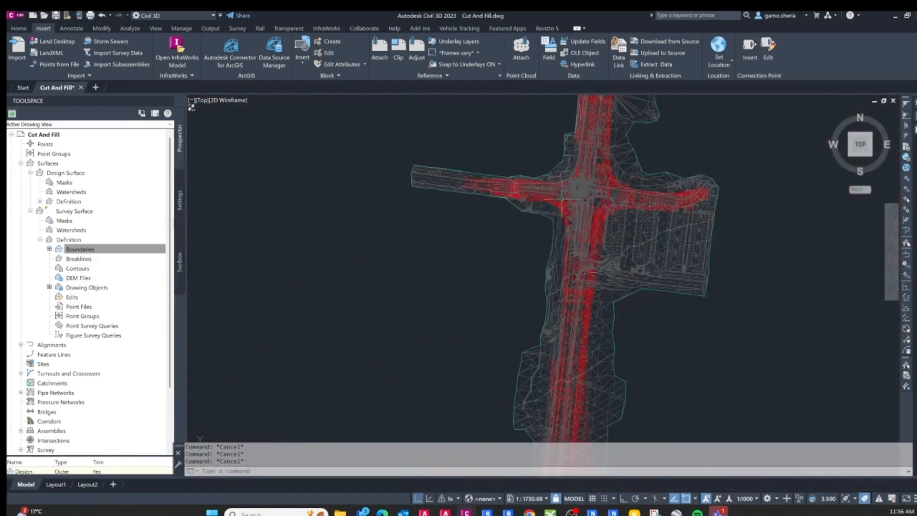
scroll(567, 219, up, 4)
scroll(579, 206, down, 6)
Add drawing objects to the Design Surface definition, using the 3D Faces type, maintained edges and the description Design
click(88, 213)
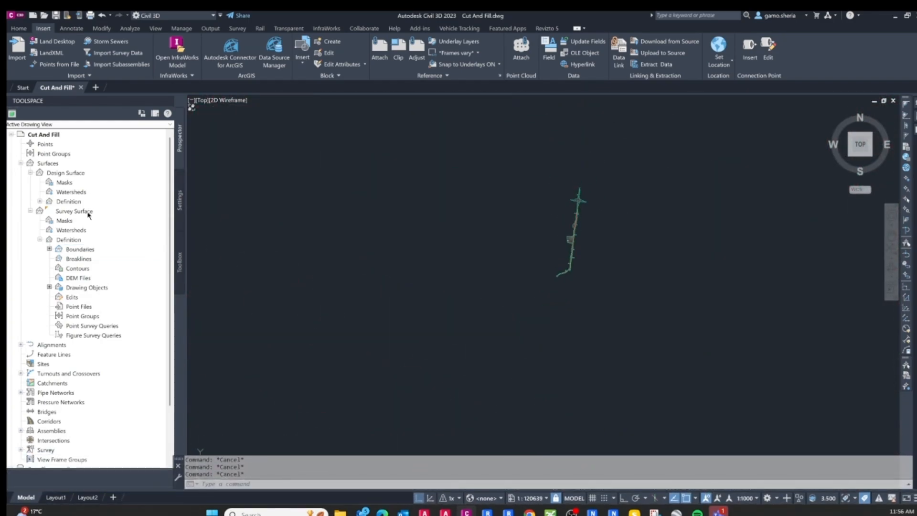
click(40, 201)
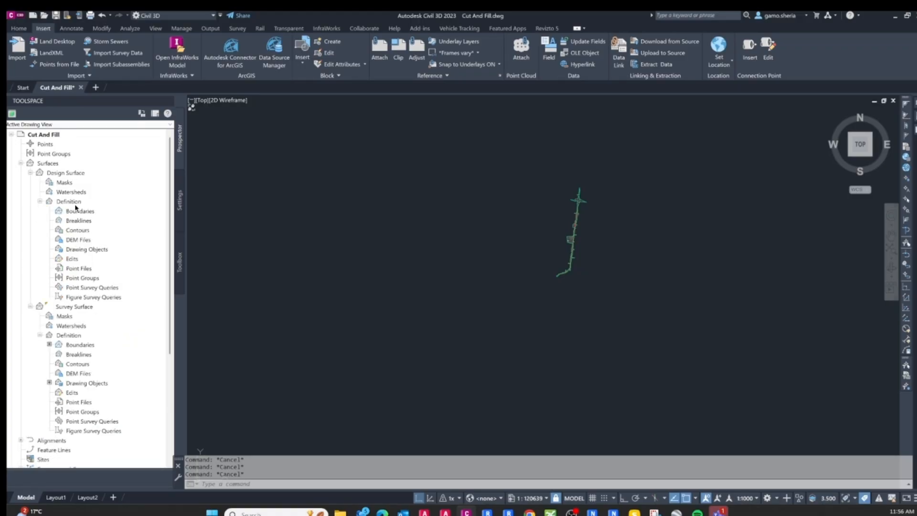
click(88, 250)
right_click(94, 249)
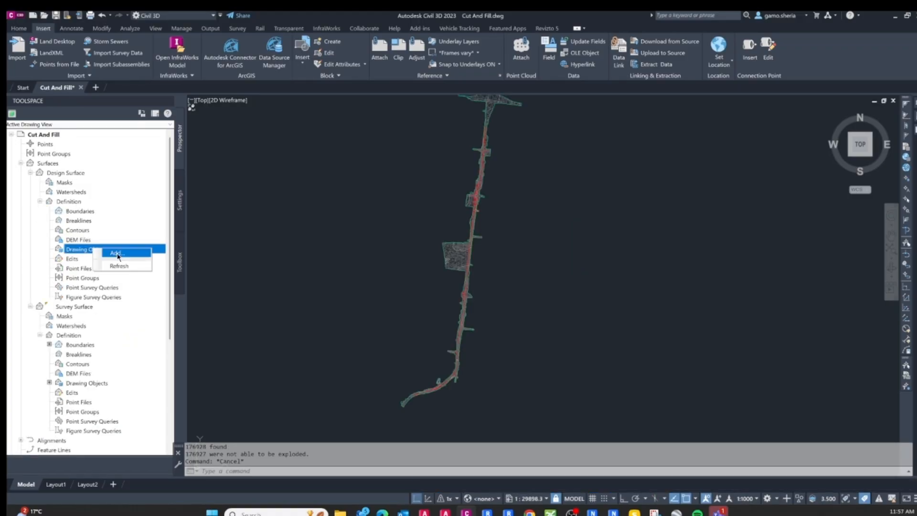
click(118, 257)
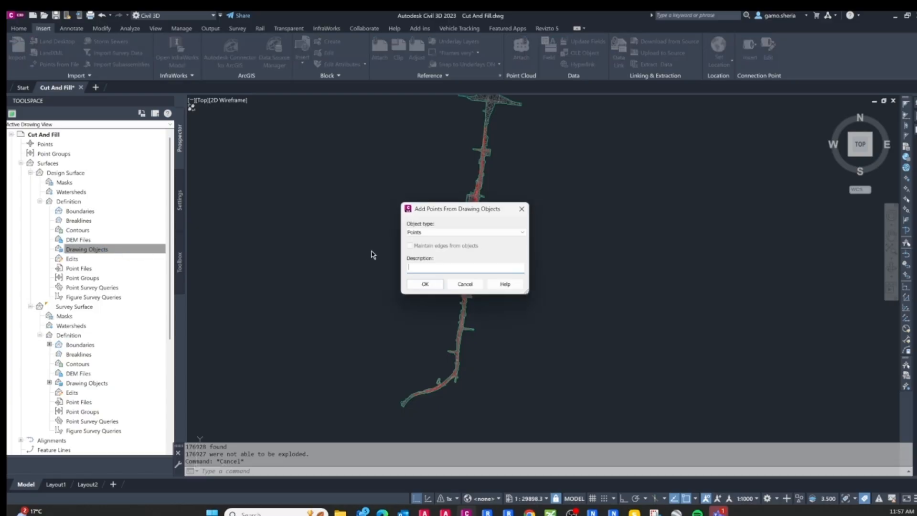
click(431, 233)
click(420, 263)
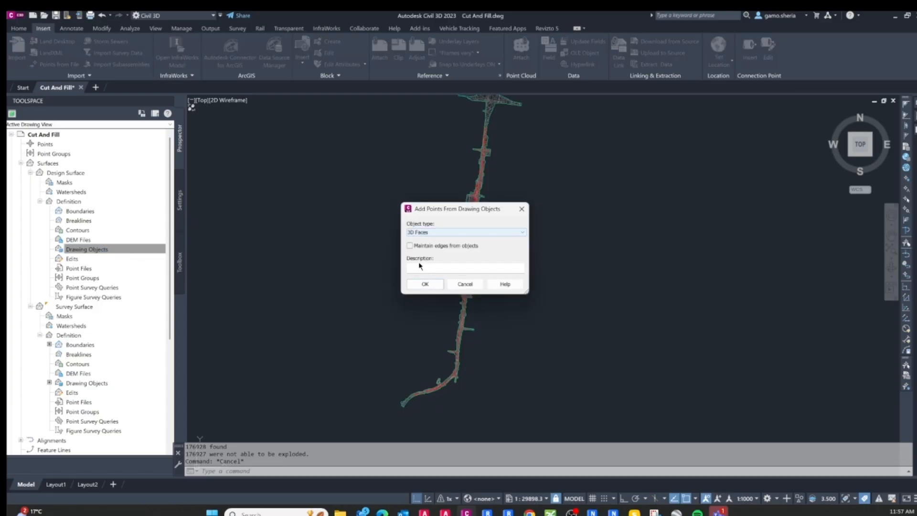
click(410, 245)
click(420, 266)
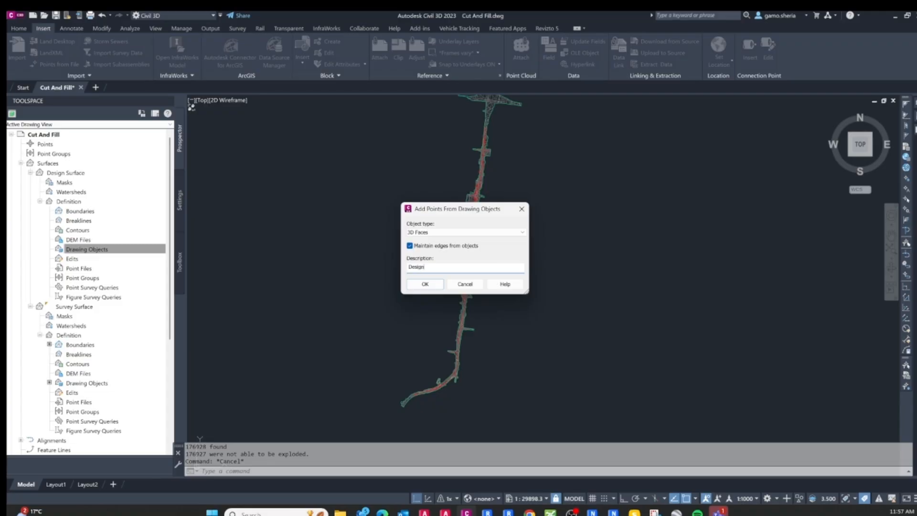
click(427, 284)
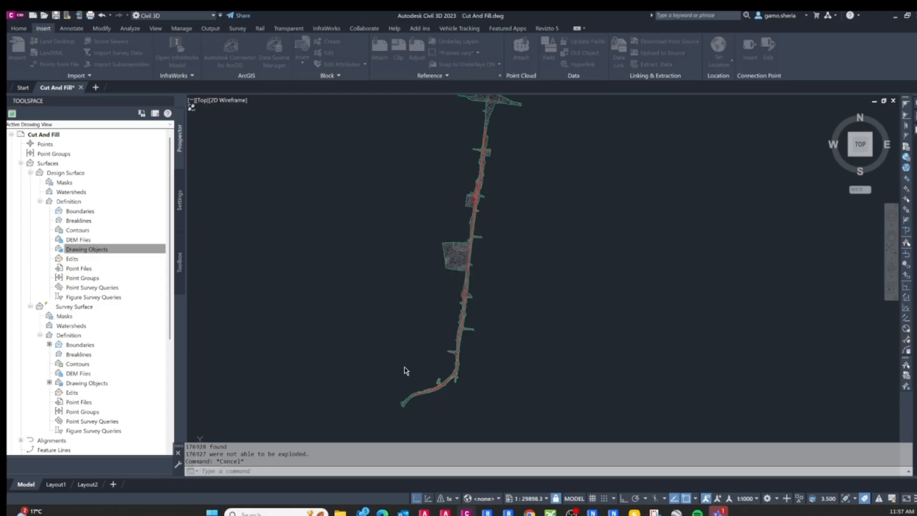
Select the design 3D faces along the whole route below the large junction and add them to the Design Surface
click(389, 413)
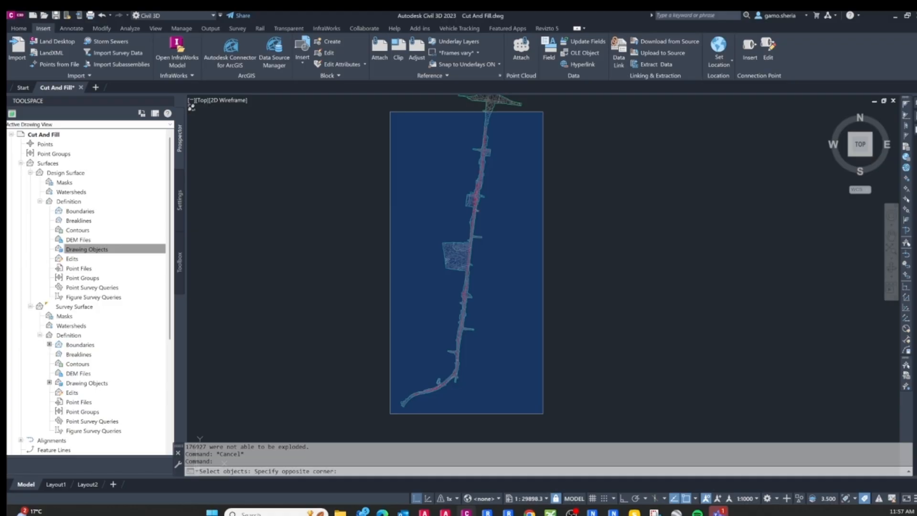
click(543, 112)
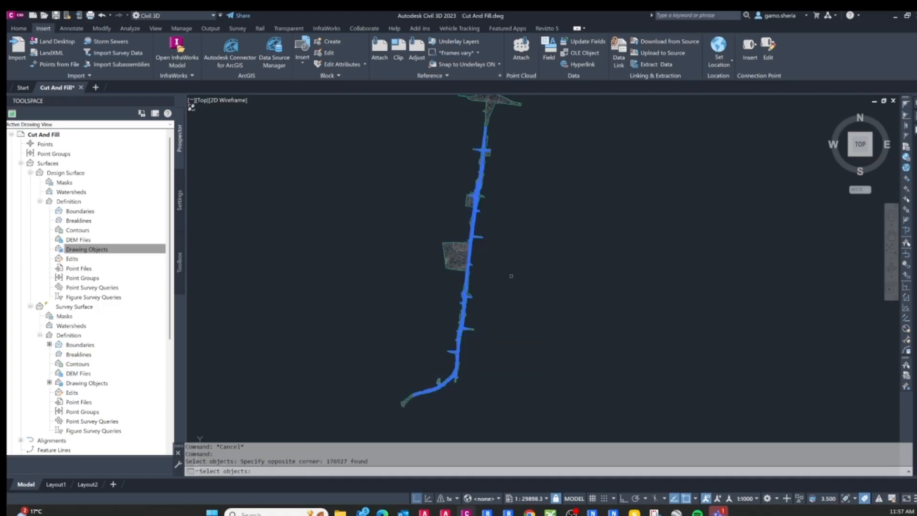
key(Return)
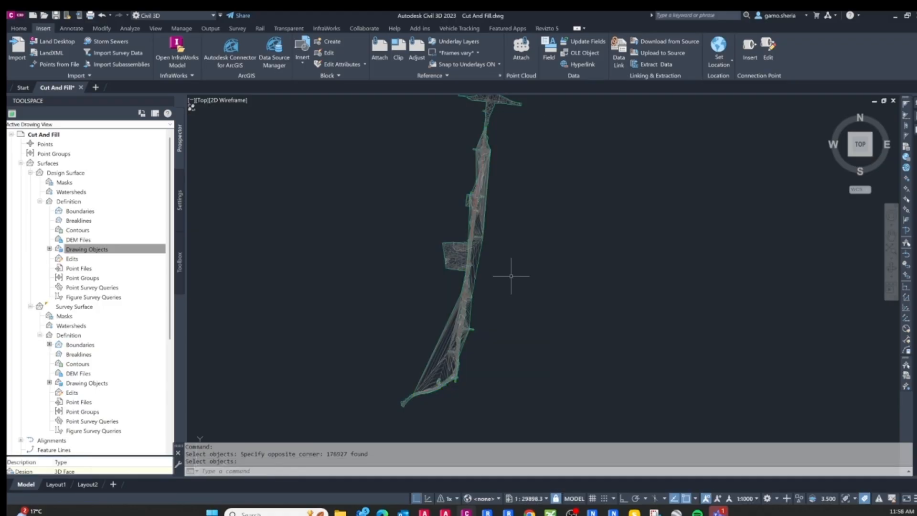
key(Escape)
key(Escape)
key(Escape)
scroll(453, 333, up, 4)
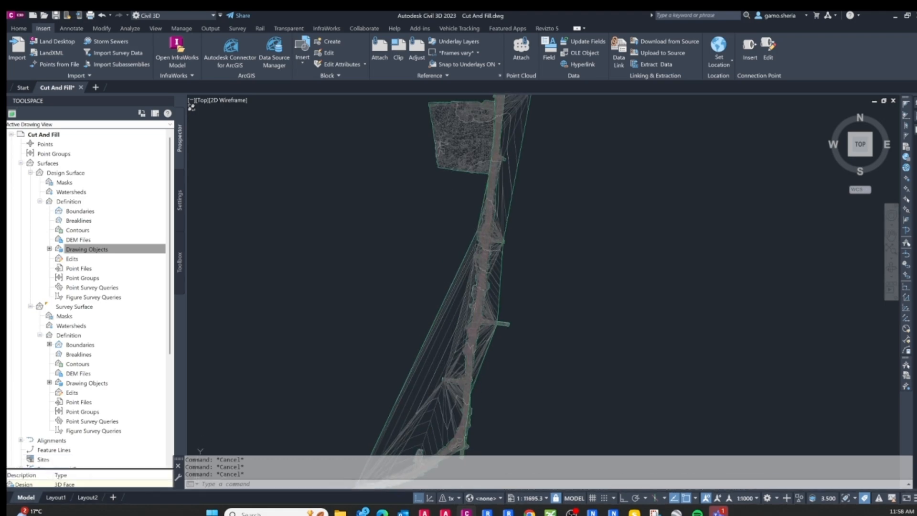
scroll(456, 280, down, 4)
Add an outer boundary named Design with non-destructive breakline to the Design Surface, using the outline around the route
click(107, 262)
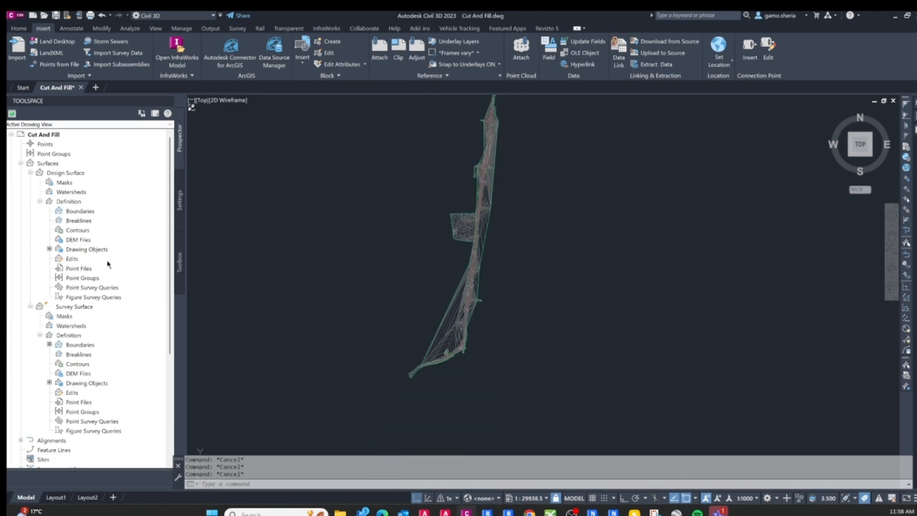
right_click(85, 211)
click(101, 216)
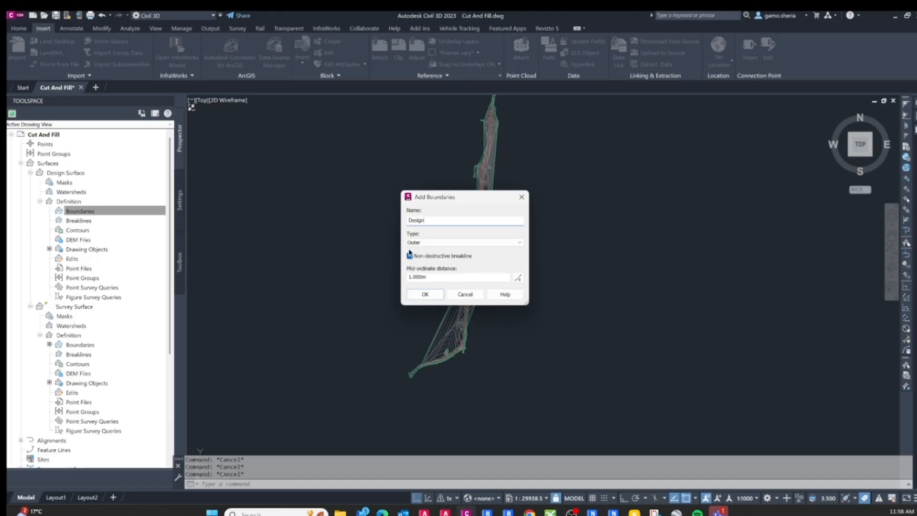
click(434, 296)
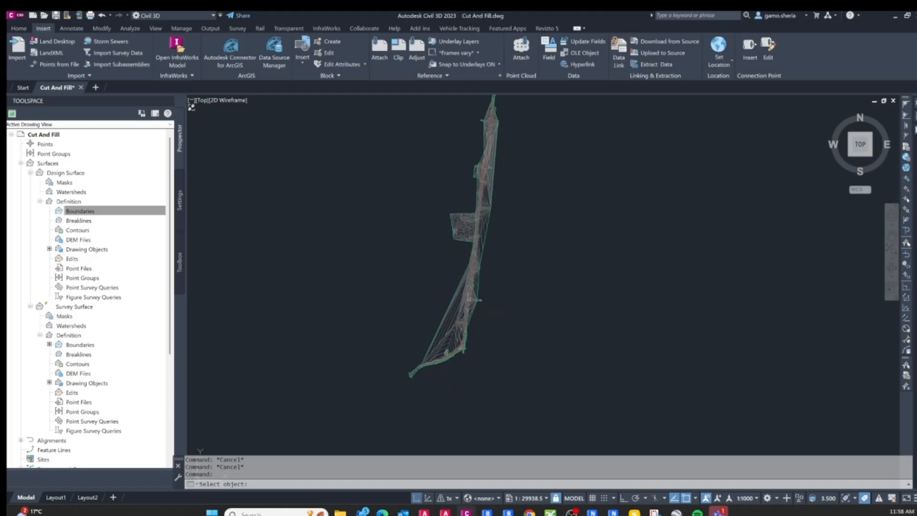
key(Return)
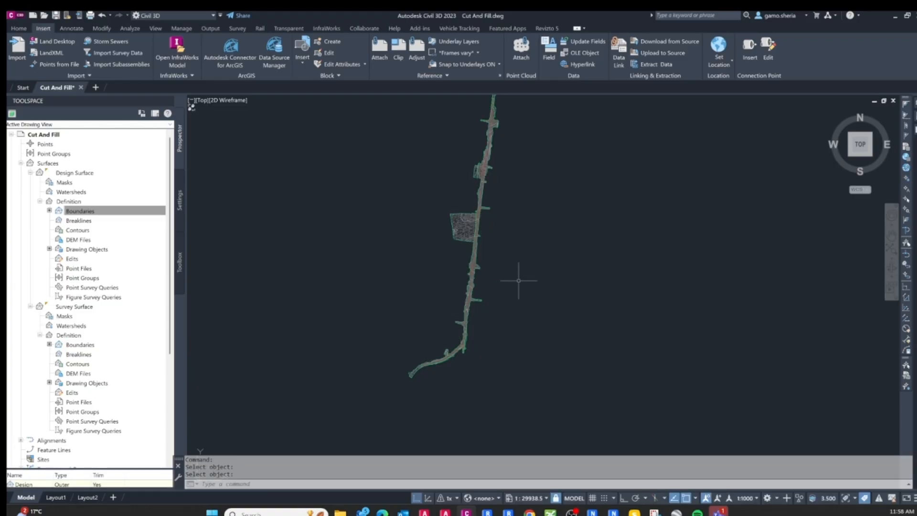
key(Escape)
key(Escape)
key(Escape)
scroll(466, 351, up, 4)
scroll(451, 334, up, 10)
scroll(491, 355, up, 2)
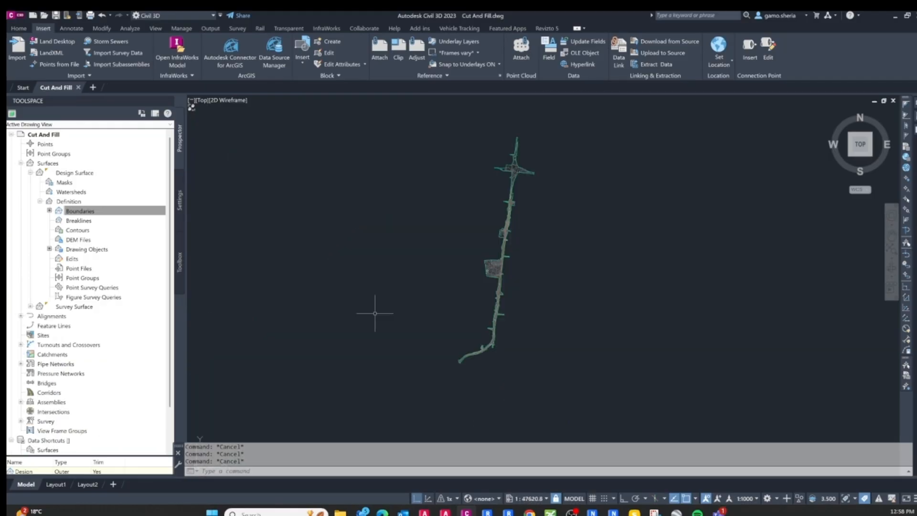
Collapse the Design Surface tree and start a new surface of type TIN volume surface
click(129, 210)
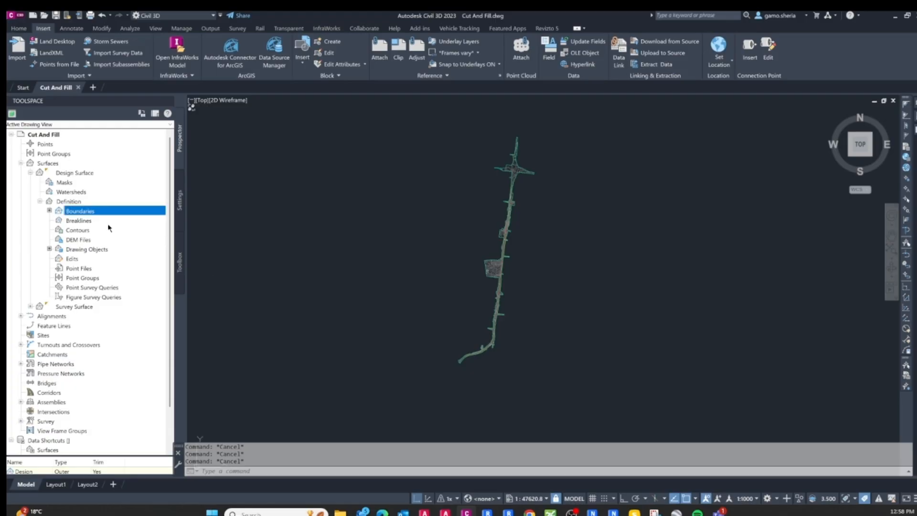
click(40, 202)
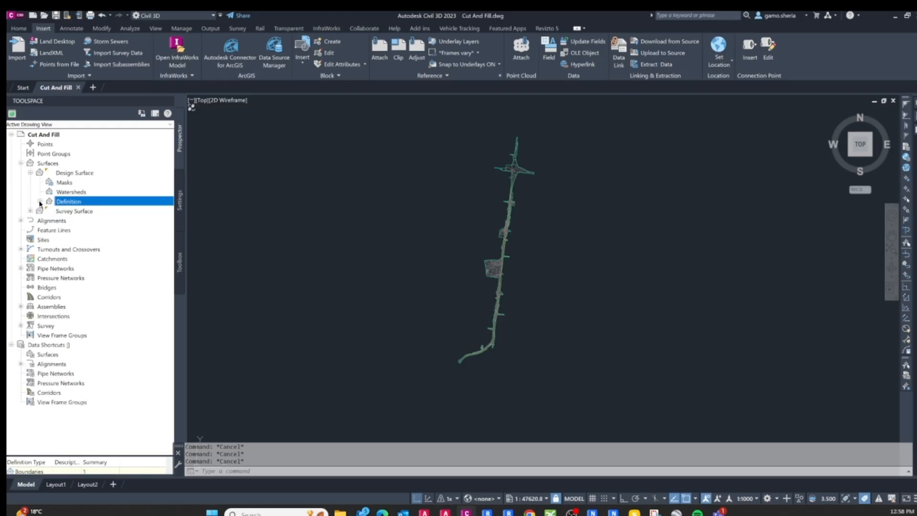
click(30, 173)
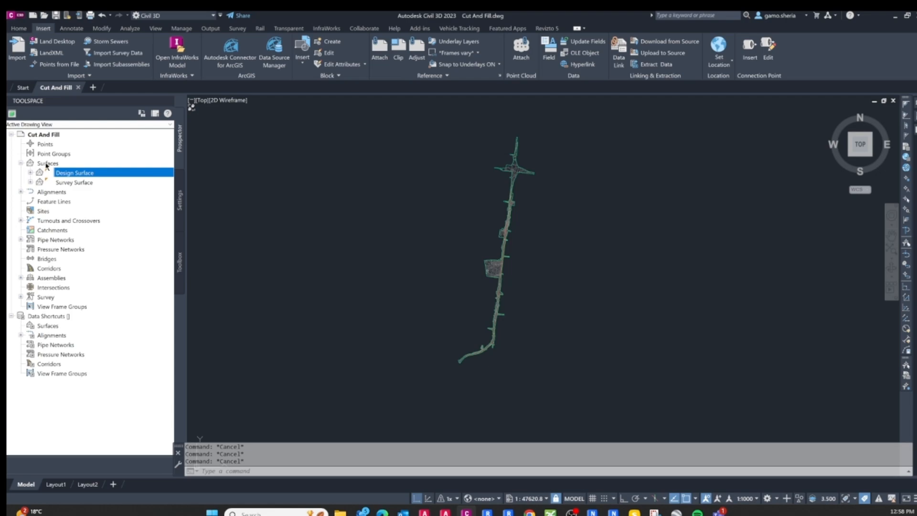
right_click(46, 165)
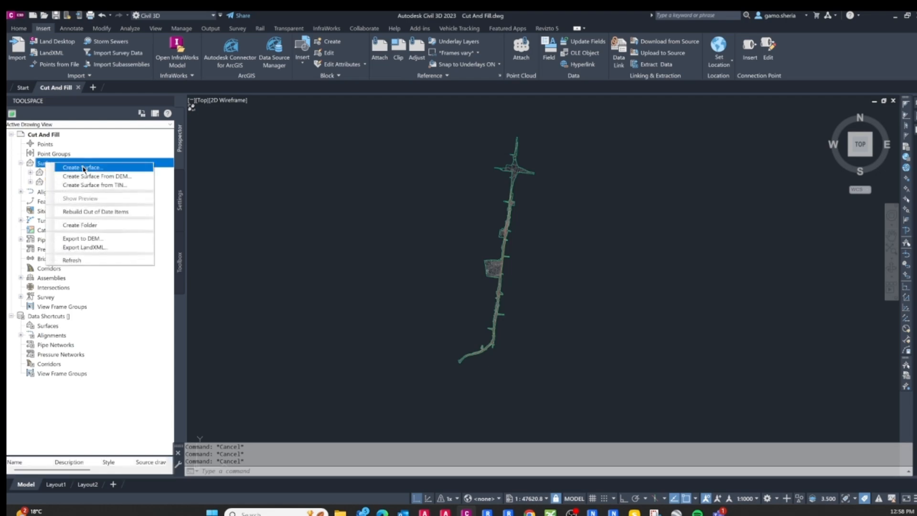
click(83, 168)
click(382, 183)
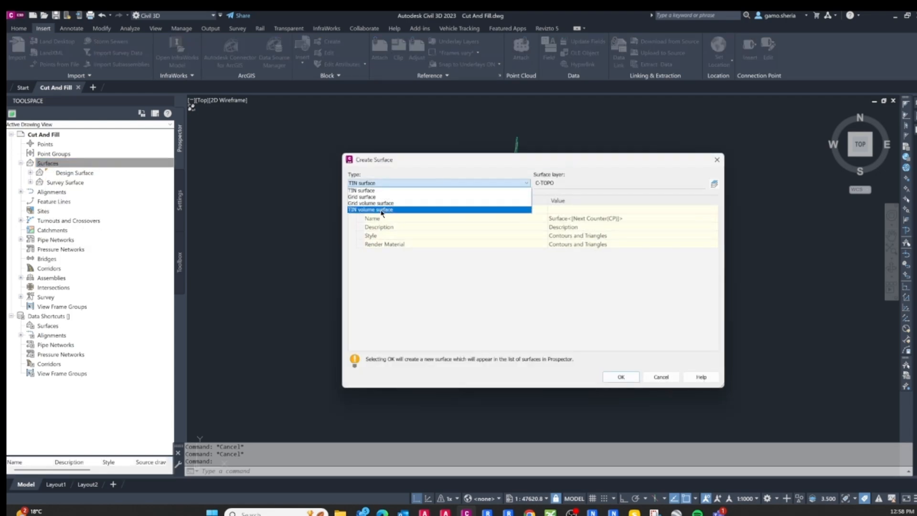
click(382, 210)
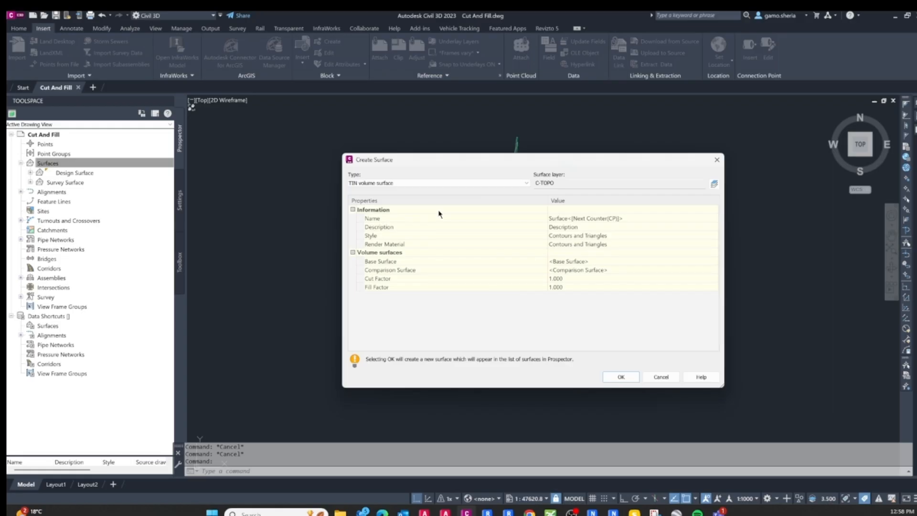
Set both the name and the description of the new volume surface to Cut and Fill
click(649, 218)
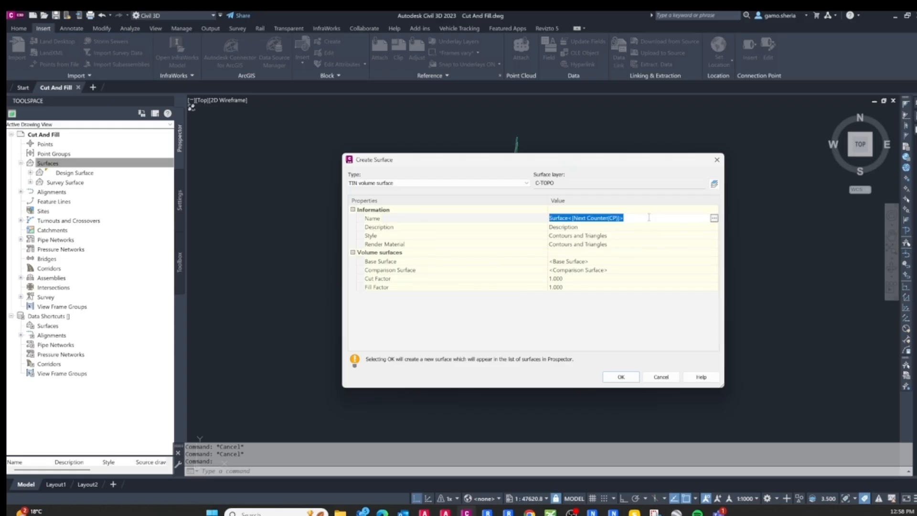
text(Cut and Fill)
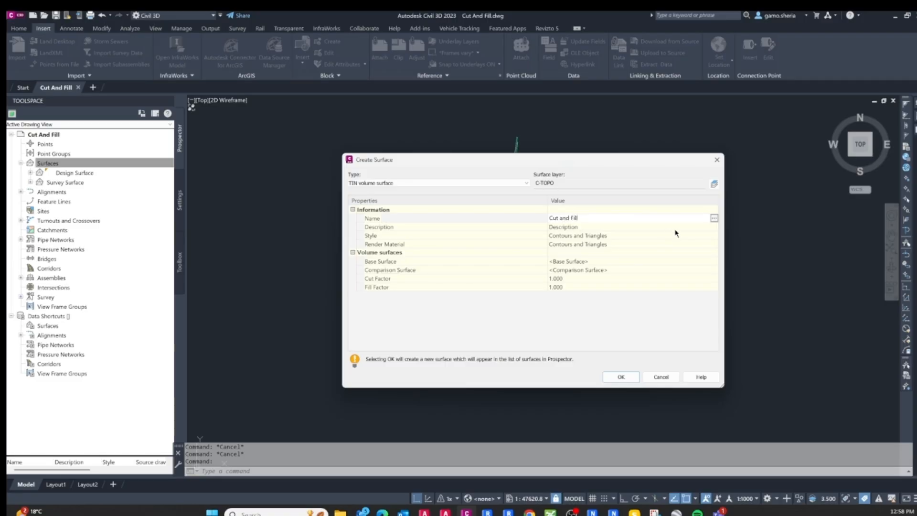
click(675, 225)
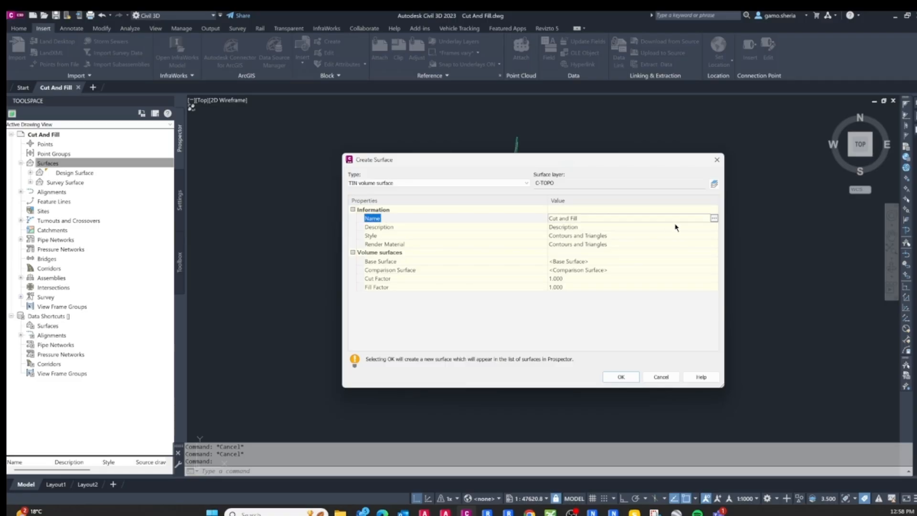
text(Cut and Fill)
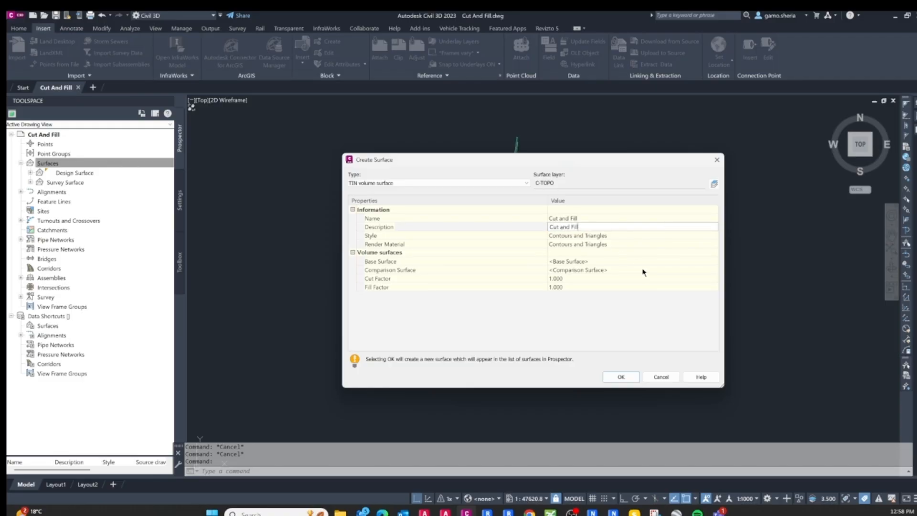
key(Return)
Assign Survey Surface as base and Design Surface as comparison surface, and create the volume surface
click(716, 263)
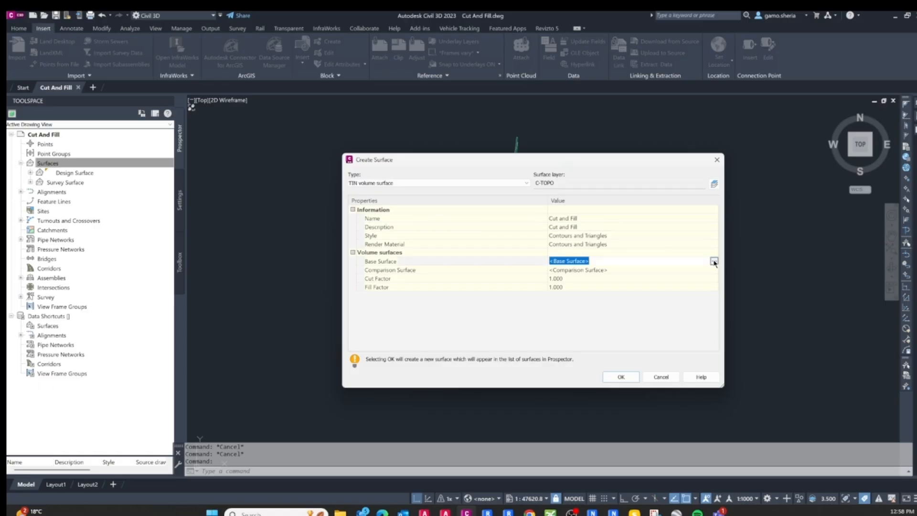
click(714, 262)
click(474, 241)
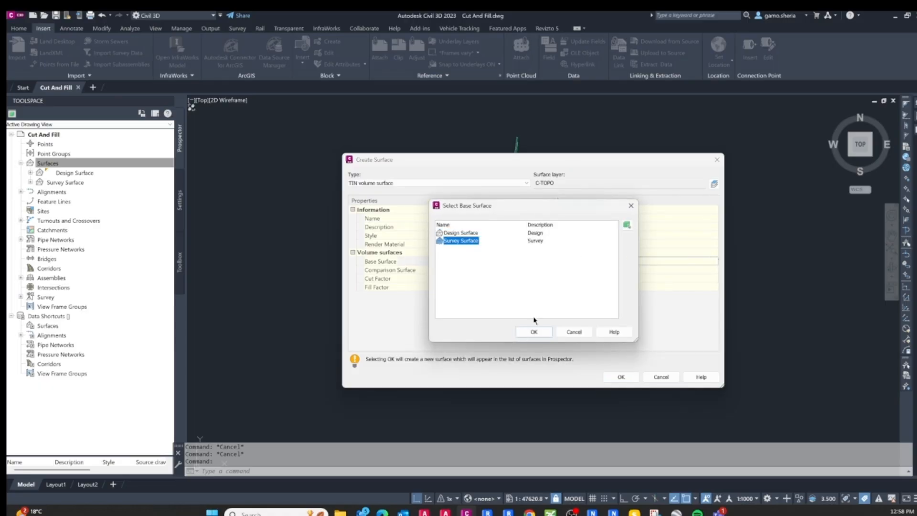
click(533, 331)
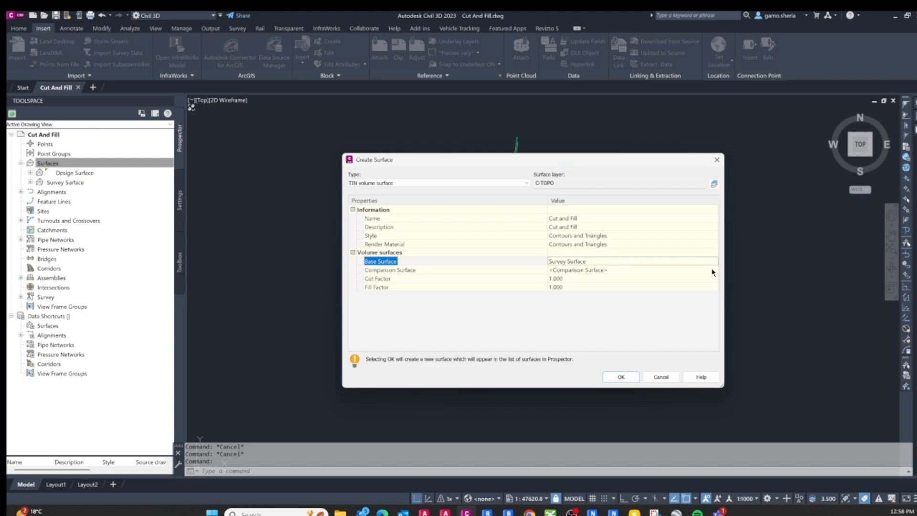
click(712, 271)
click(714, 270)
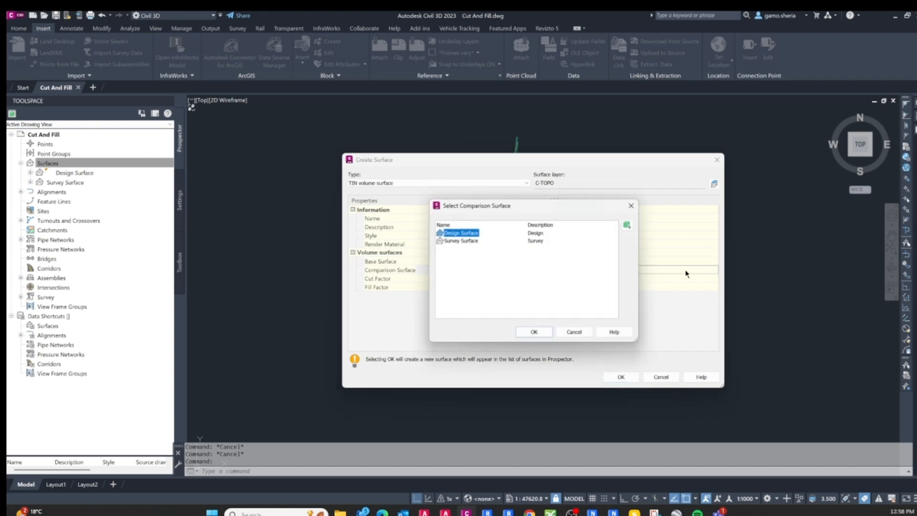
click(543, 335)
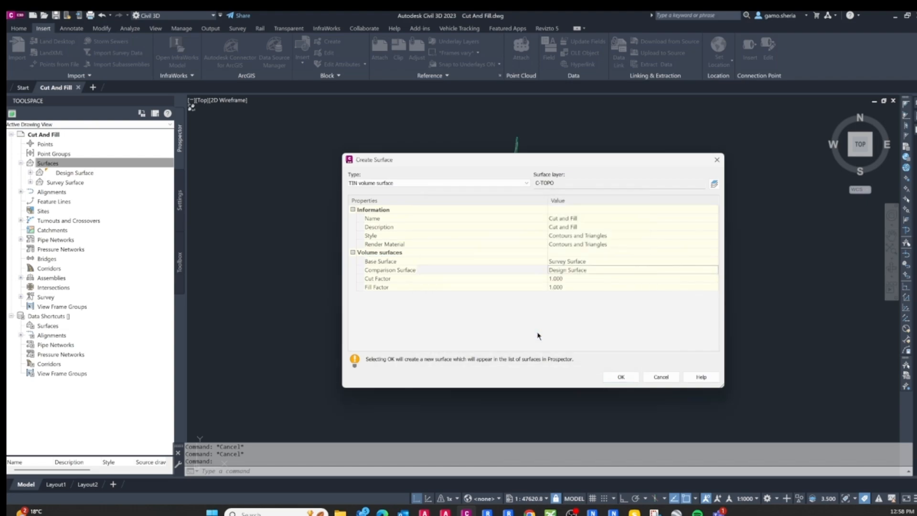
click(621, 377)
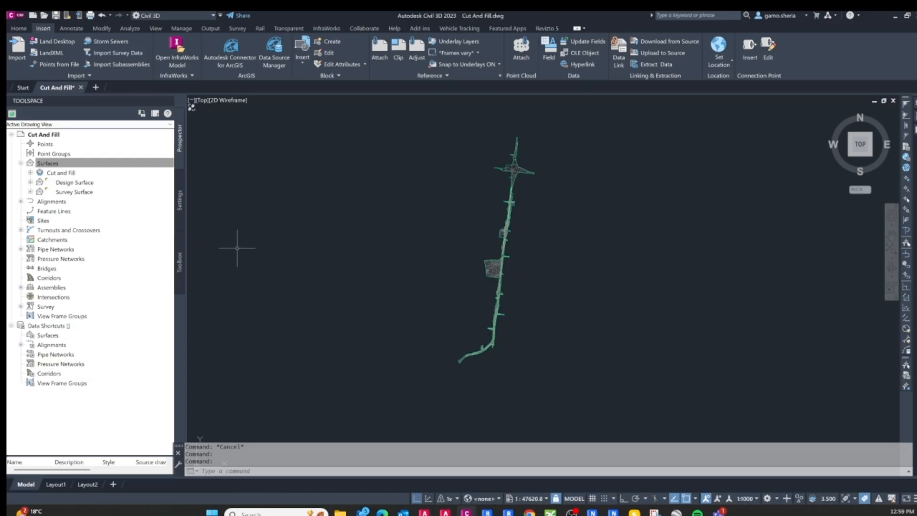
In the Cut and Fill surface properties, set the elevation analysis to create ranges by Range interval with datum
click(63, 164)
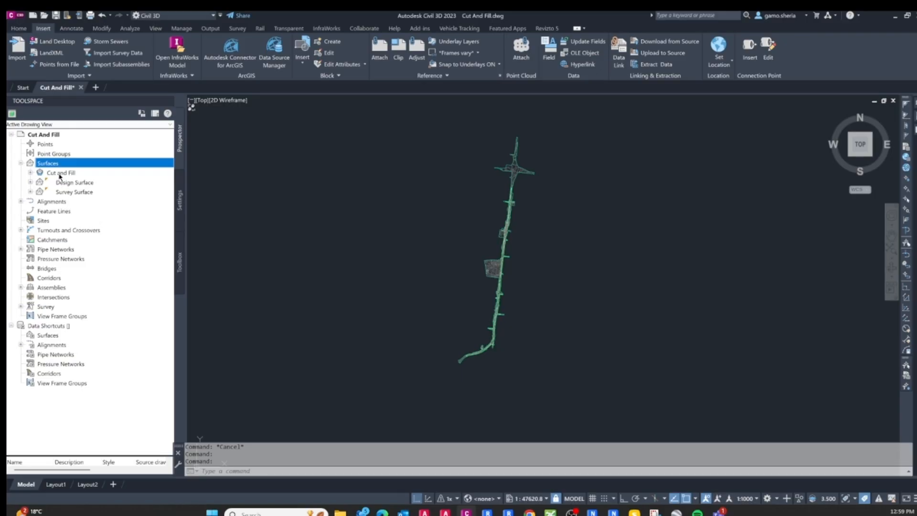
right_click(62, 172)
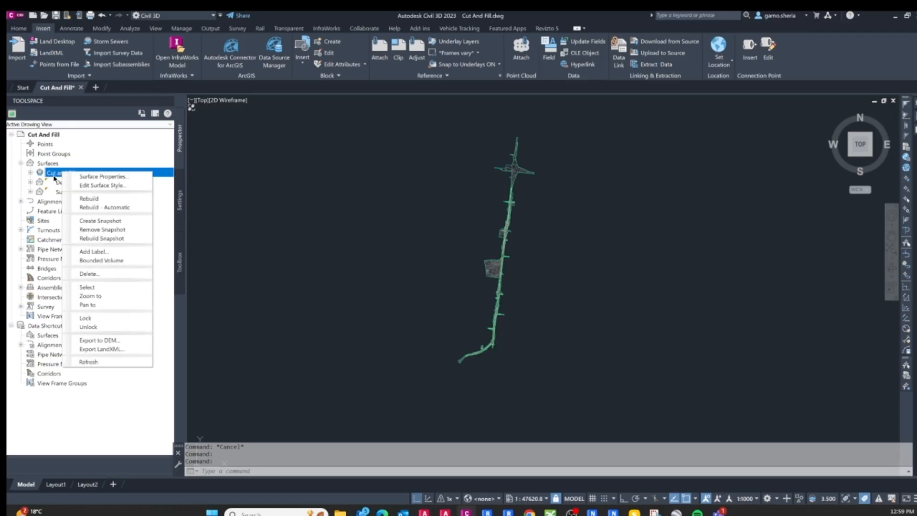
click(143, 177)
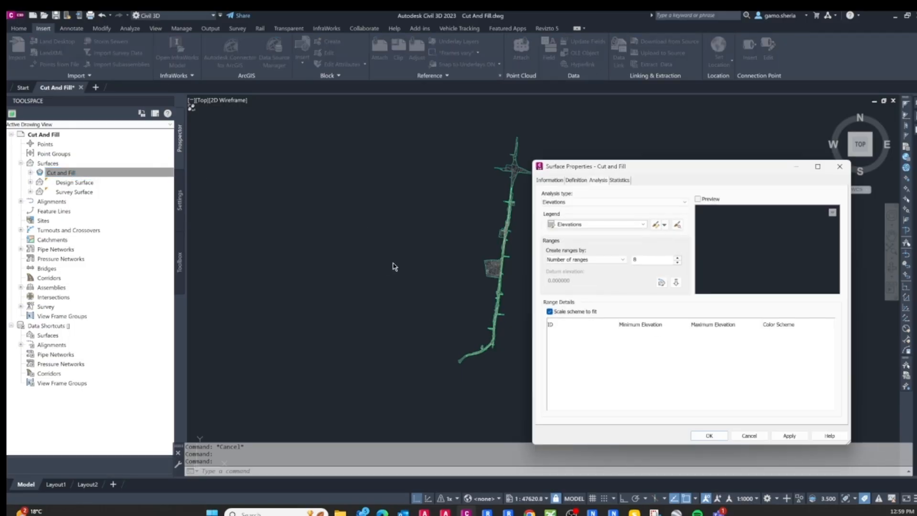
click(623, 261)
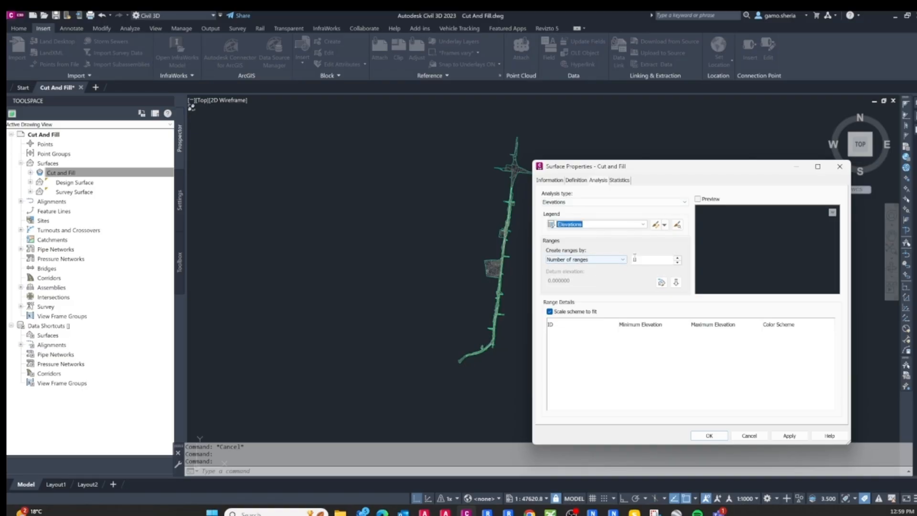
click(623, 261)
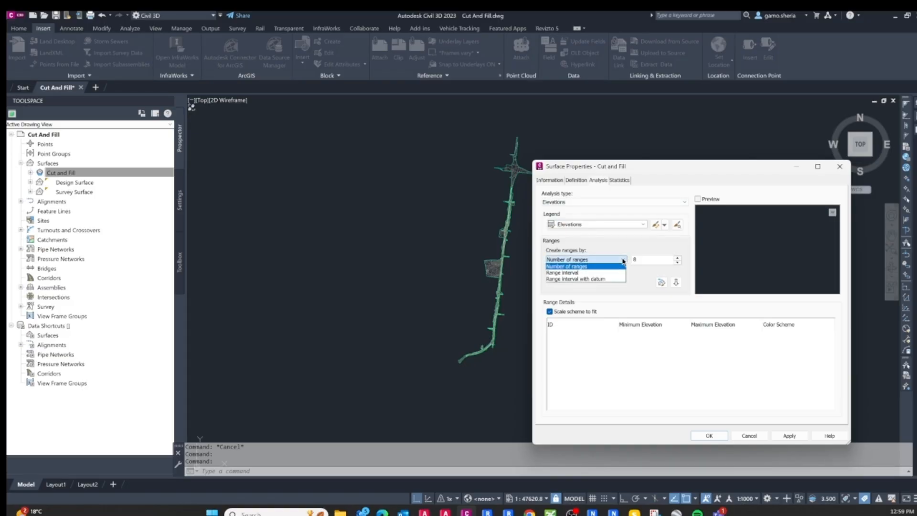
click(601, 279)
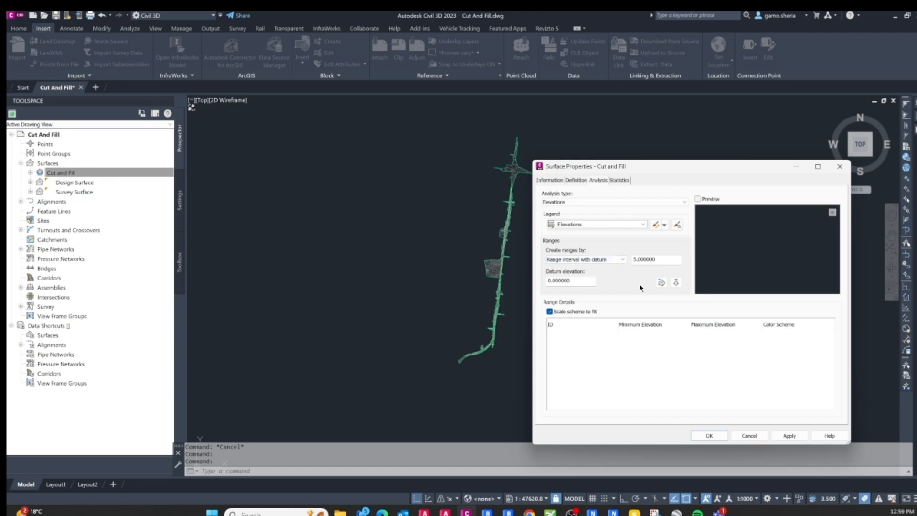
Set the Cut and Fill surface's style to Elevation Banding (2D), apply it, and accept the surface properties
click(575, 180)
click(550, 180)
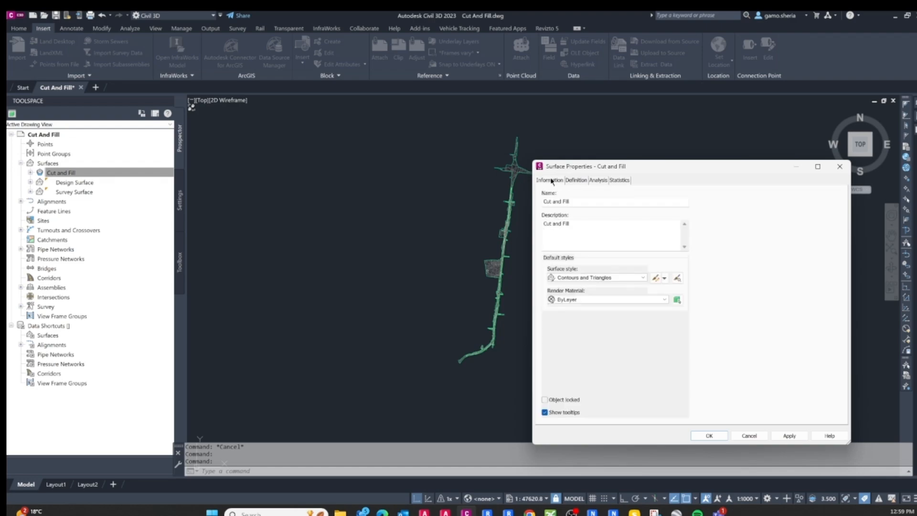
click(664, 300)
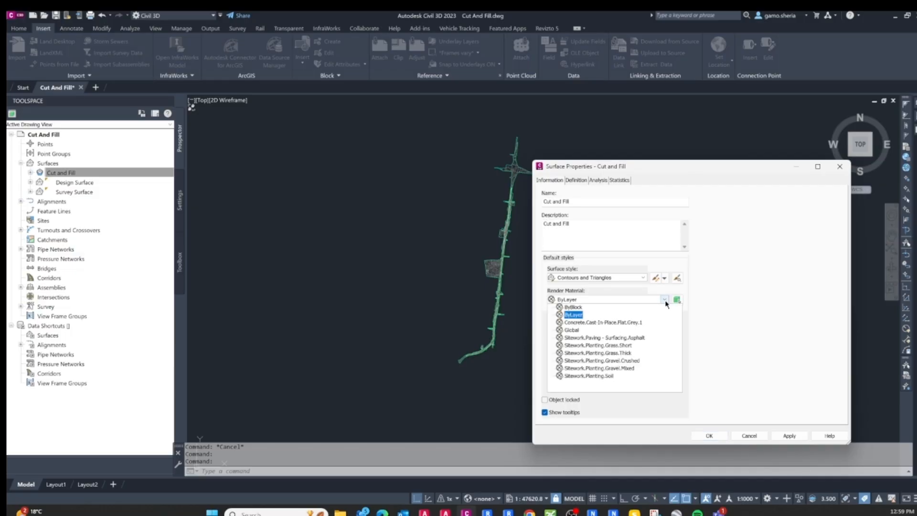
click(664, 301)
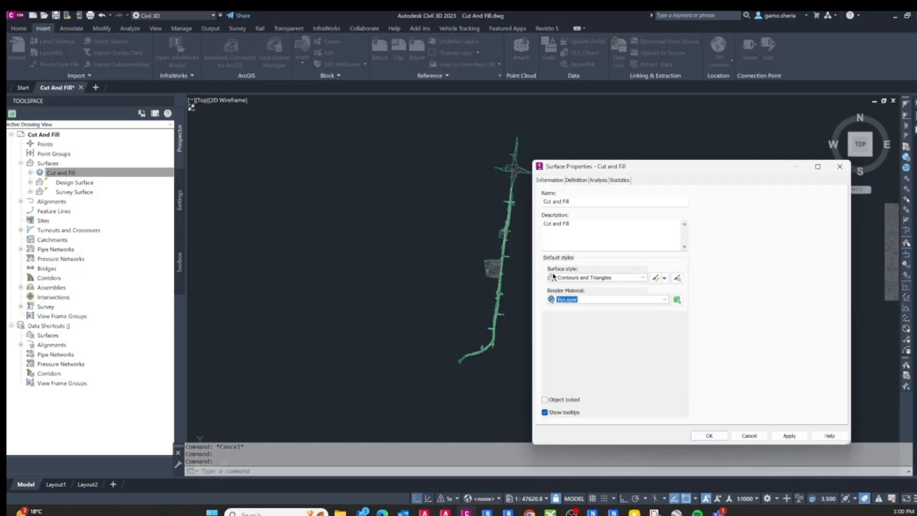
click(550, 181)
click(576, 180)
click(554, 181)
click(643, 277)
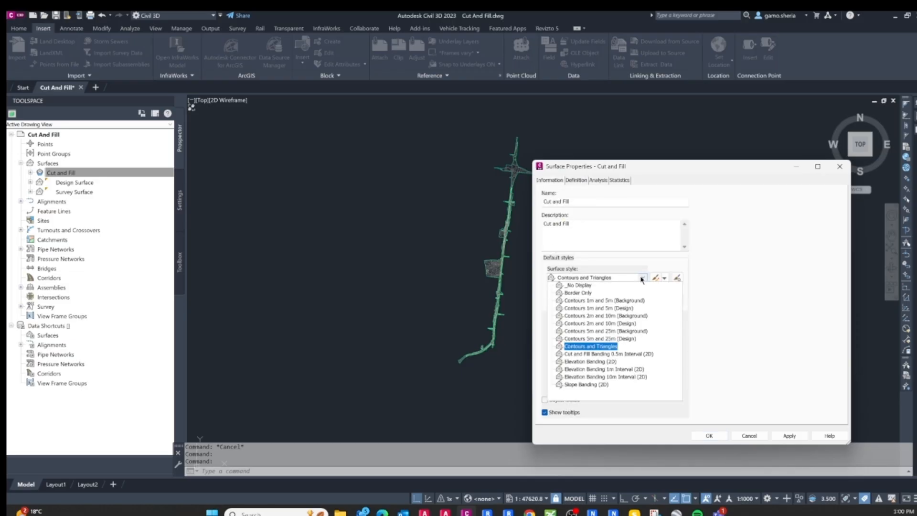
click(597, 361)
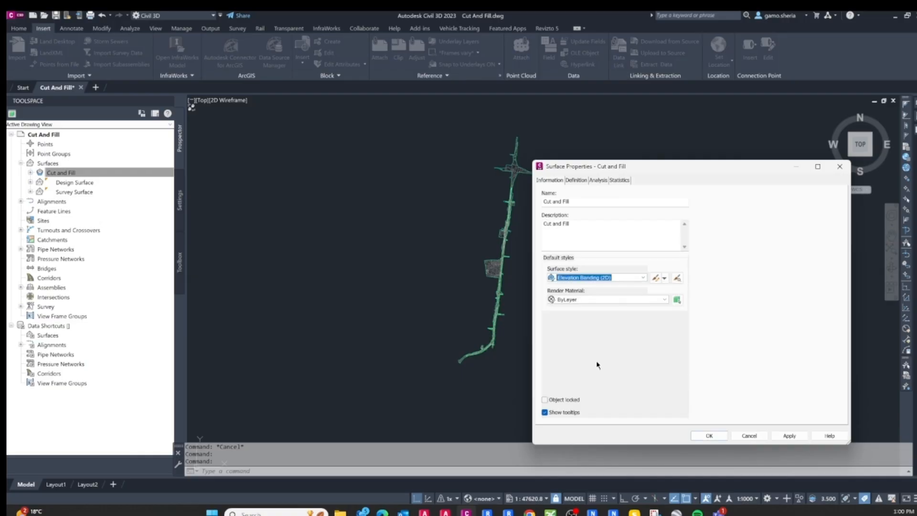
click(788, 436)
click(576, 180)
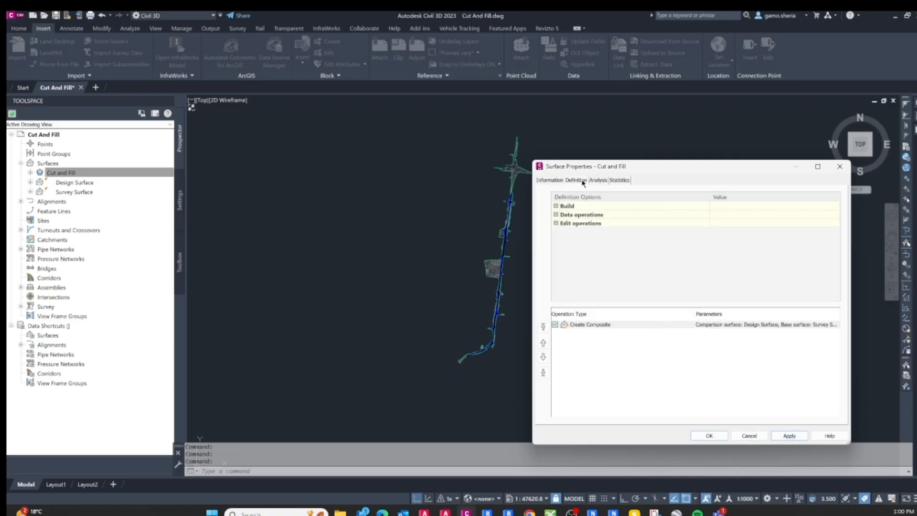
click(708, 435)
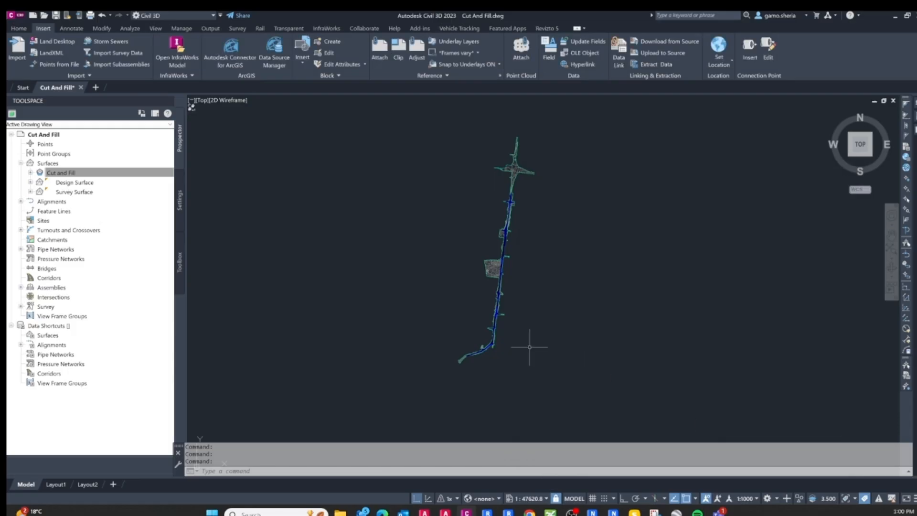
Rerun the Cut and Fill elevation analysis by number of ranges with 8 ranges in rainbow colours, and accept it
scroll(467, 353, up, 15)
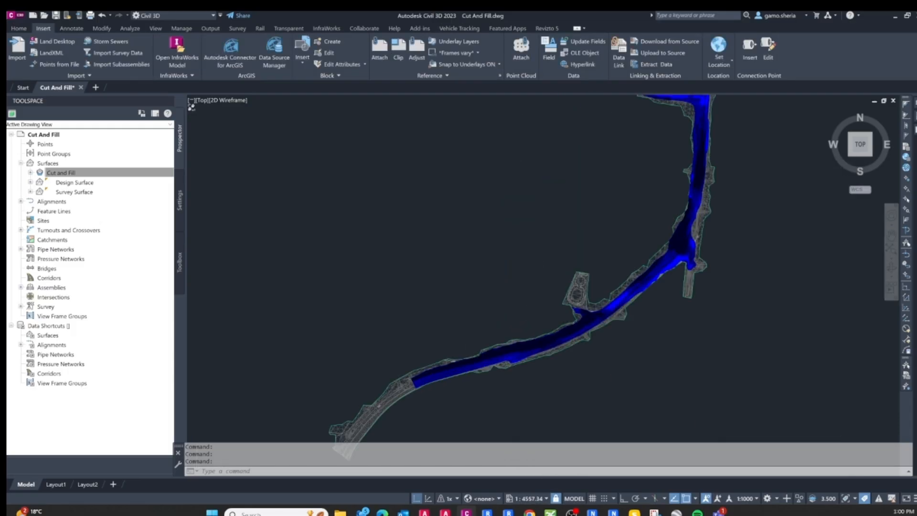
scroll(543, 276, down, 2)
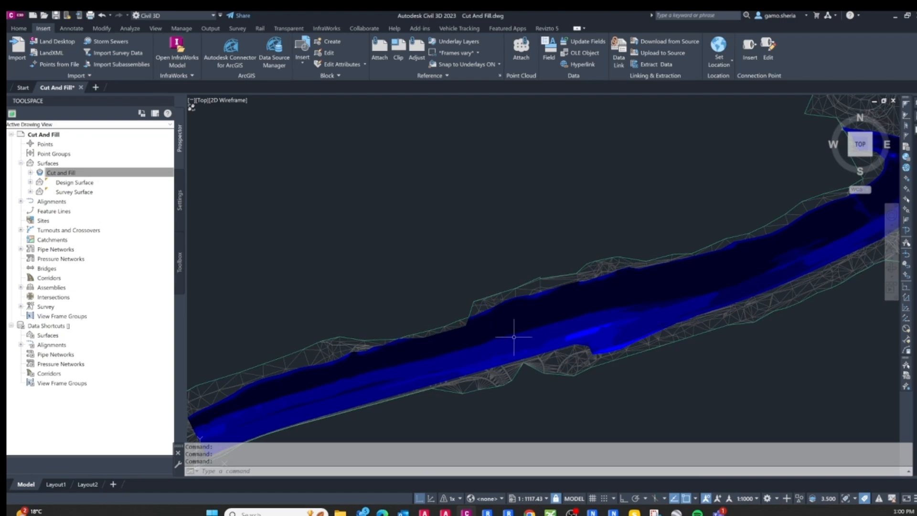
right_click(65, 172)
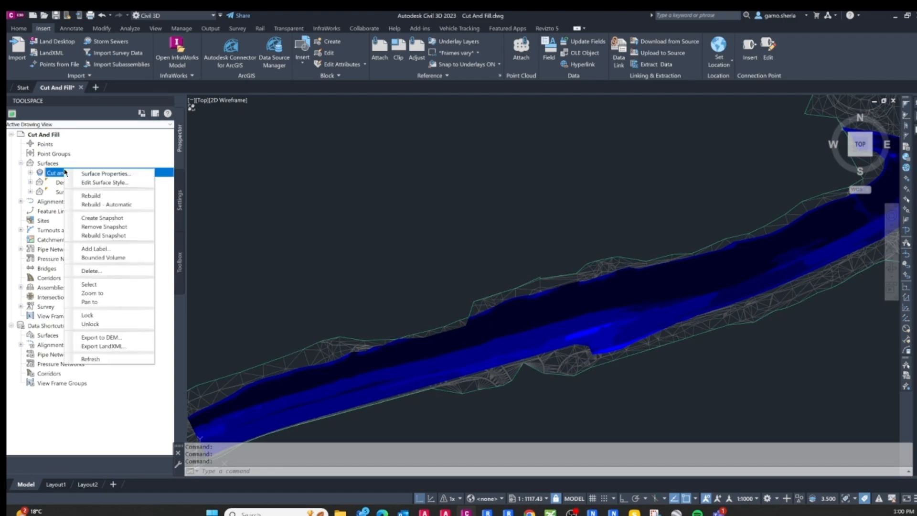
click(91, 173)
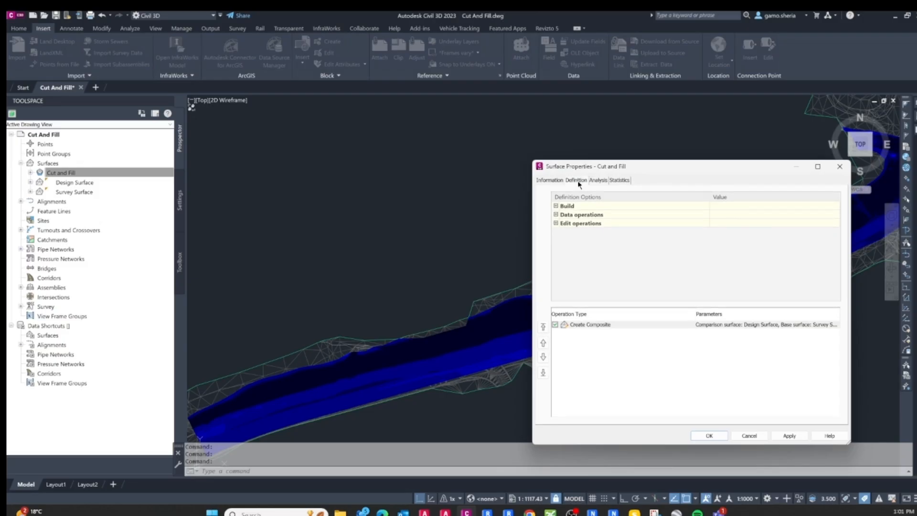
click(597, 181)
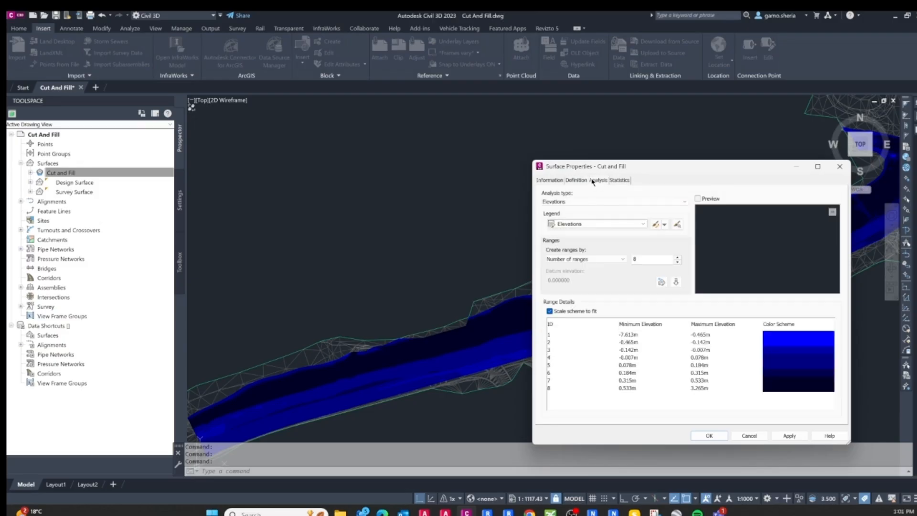
click(622, 259)
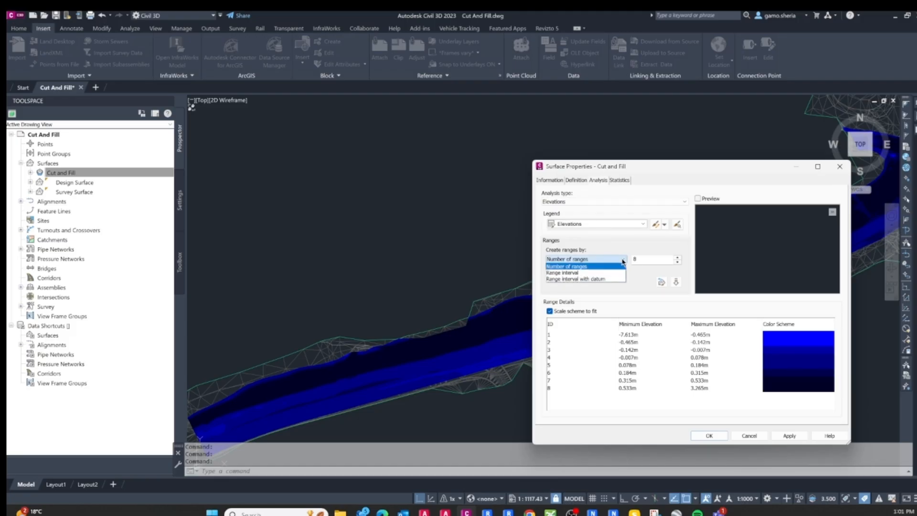
click(597, 279)
click(662, 283)
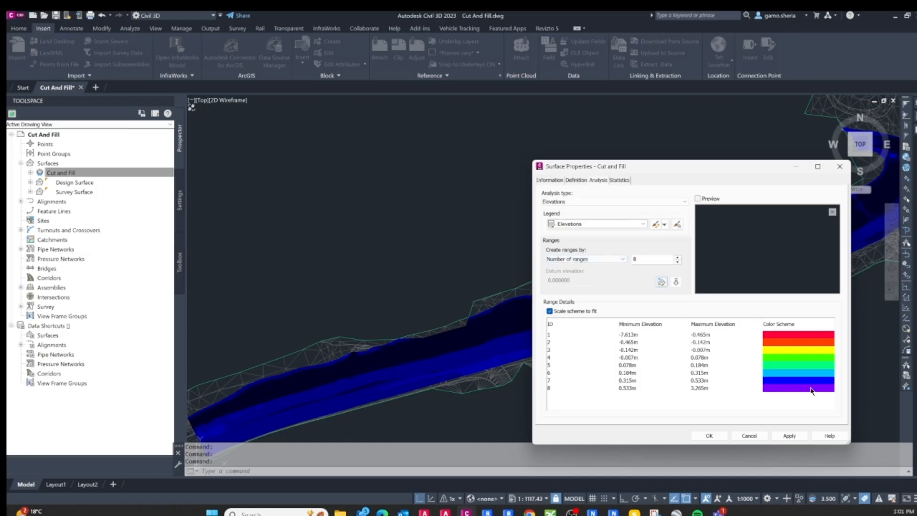
click(710, 436)
Examine the Cut and Fill surface's colour banding along the road, and review its elevation analysis properties
scroll(590, 306, down, 10)
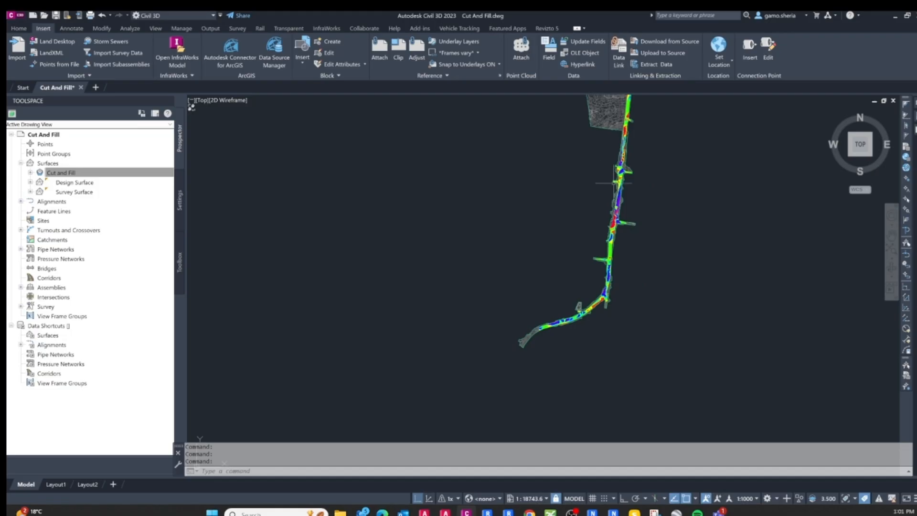
scroll(598, 297, up, 5)
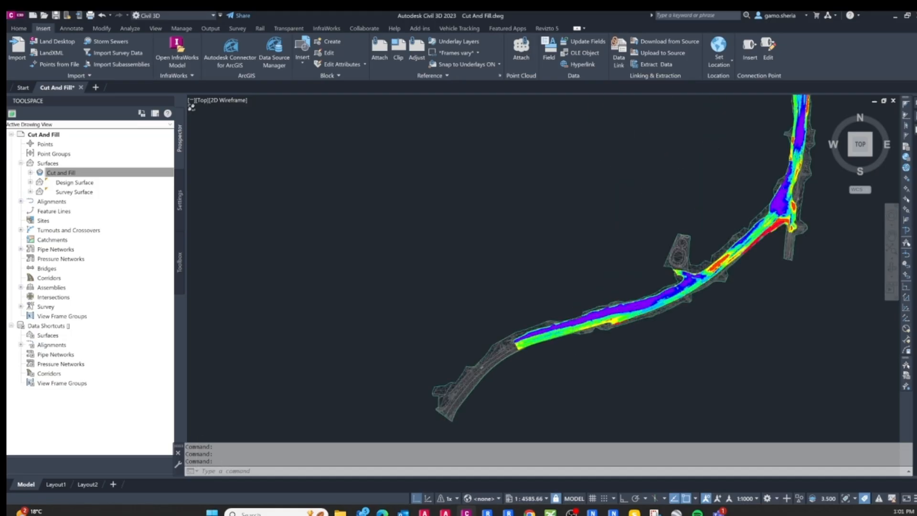
scroll(588, 354, up, 4)
click(73, 173)
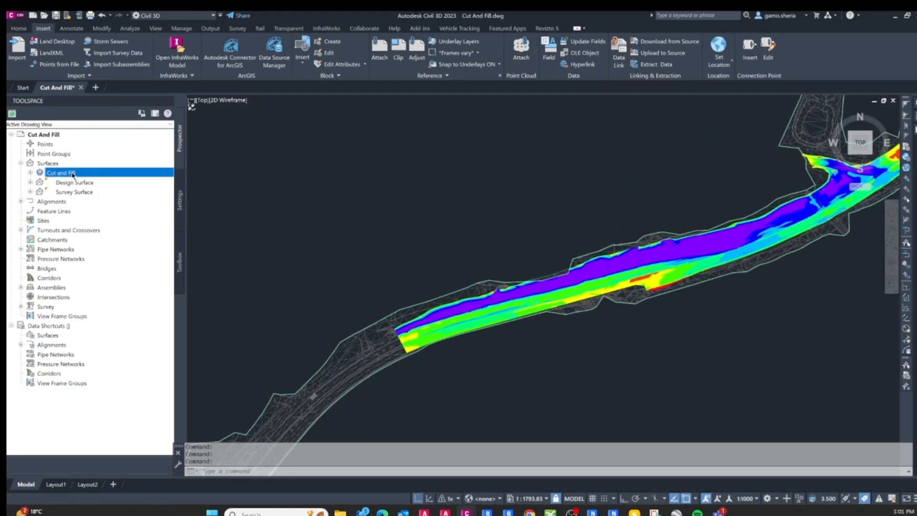
right_click(72, 174)
click(116, 182)
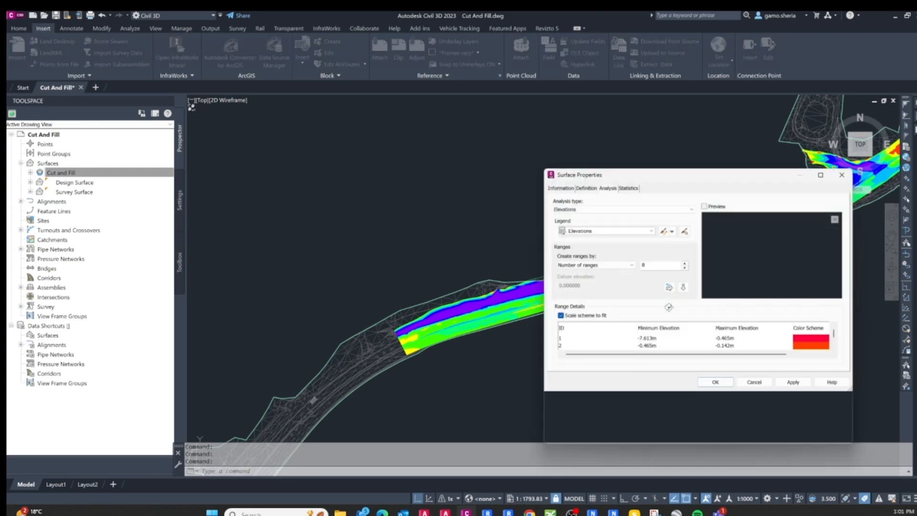
click(709, 435)
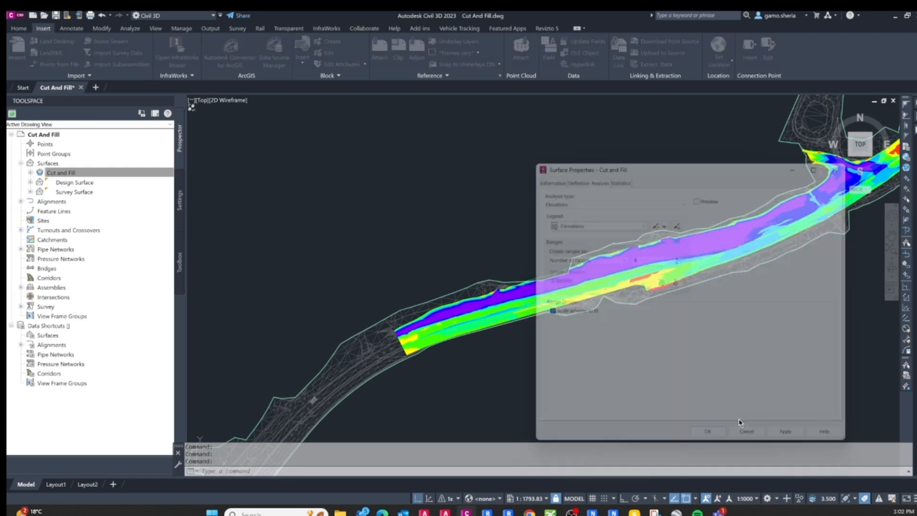
scroll(614, 327, down, 5)
scroll(536, 379, up, 2)
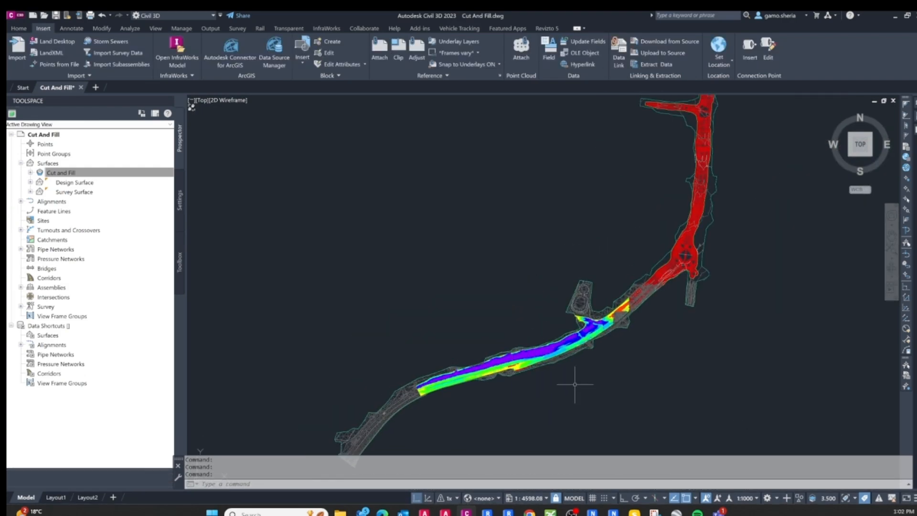
scroll(551, 382, down, 6)
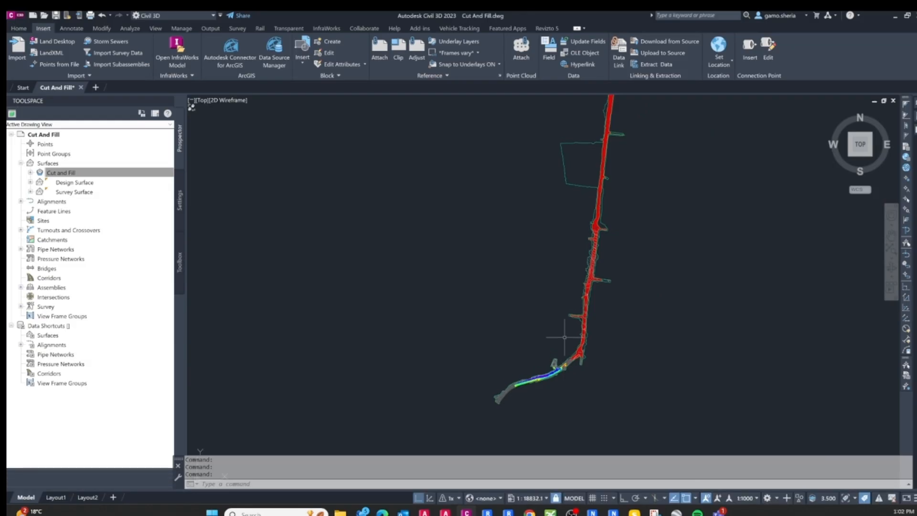
scroll(565, 330, up, 4)
scroll(565, 328, up, 14)
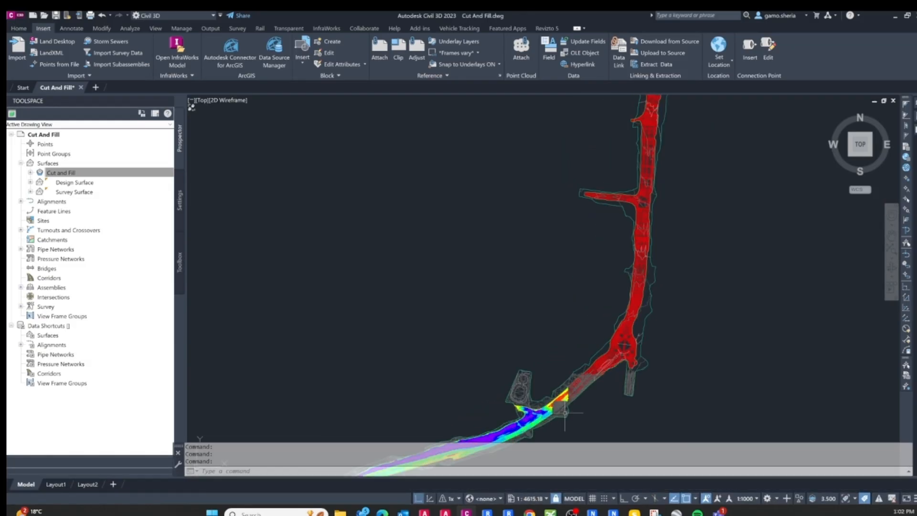
scroll(593, 235, down, 20)
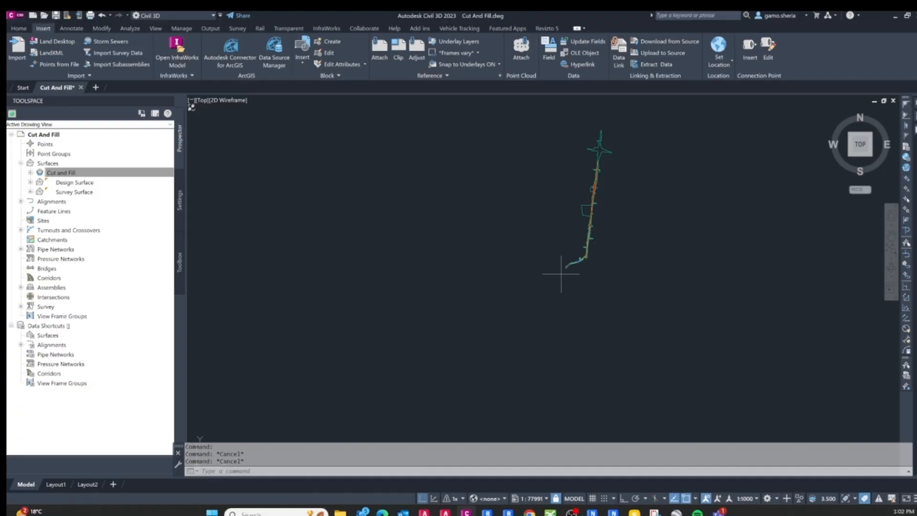
Erase the red objects covering the colour-banded surface, first along the upper stretch of the road and then along its southern end
click(561, 275)
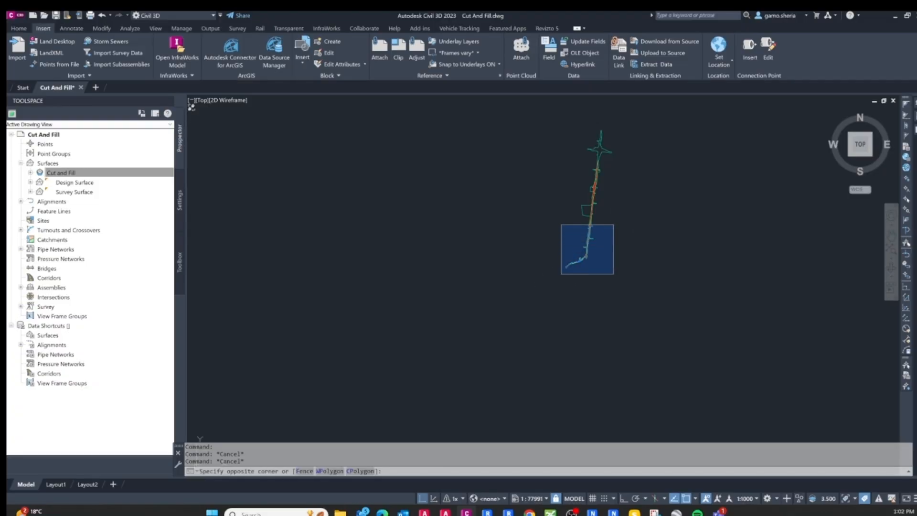
click(613, 224)
scroll(575, 289, up, 4)
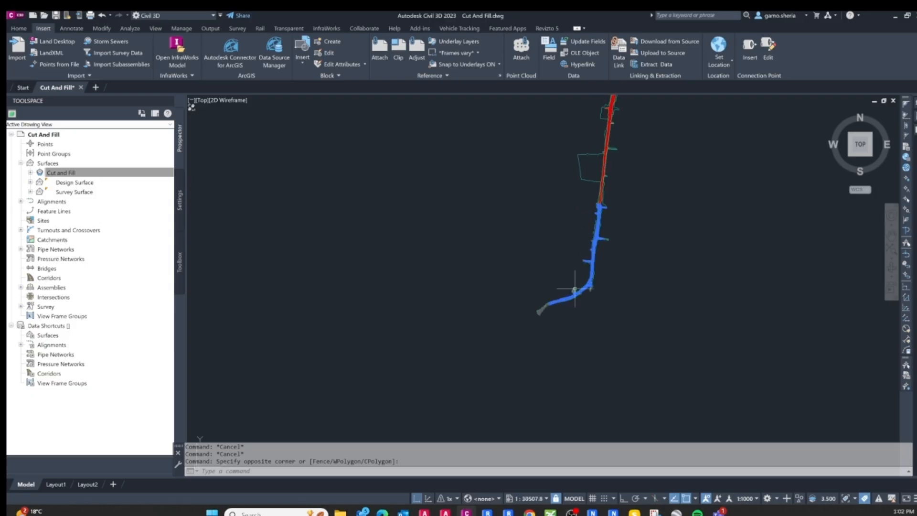
scroll(574, 289, down, 2)
click(571, 259)
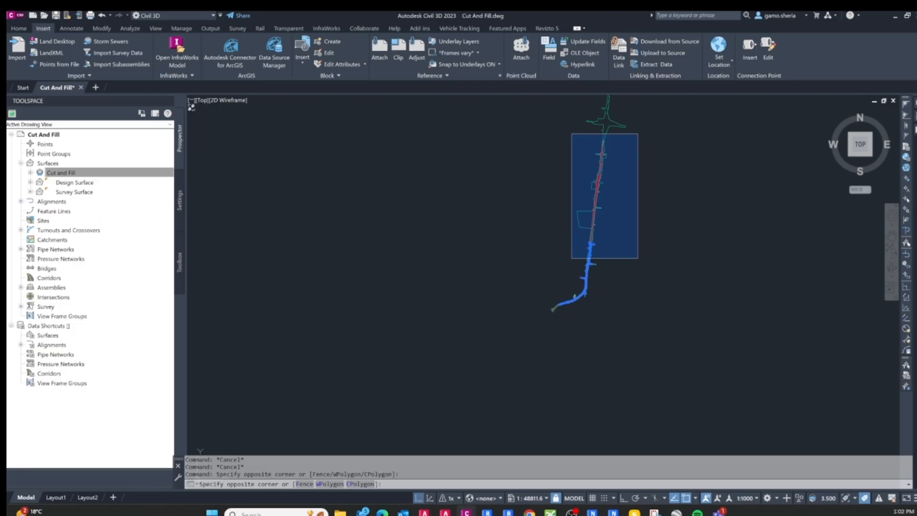
click(637, 134)
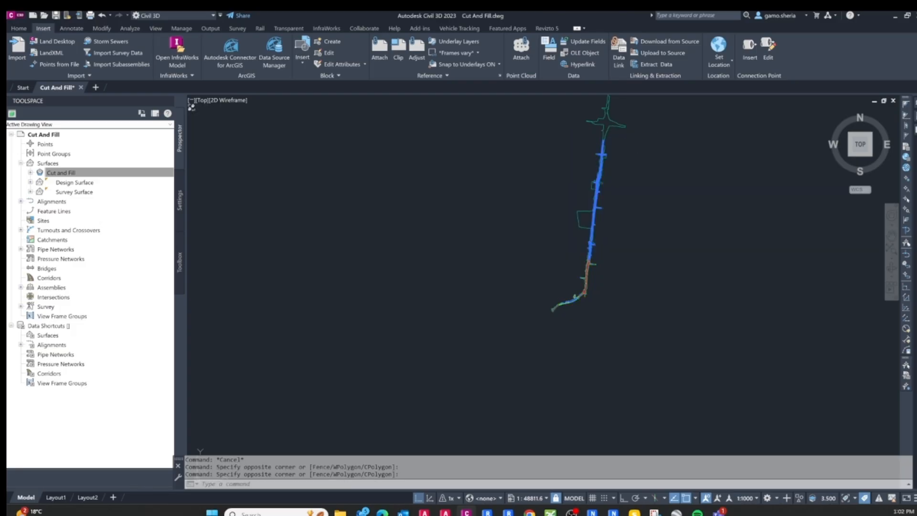
key(Delete)
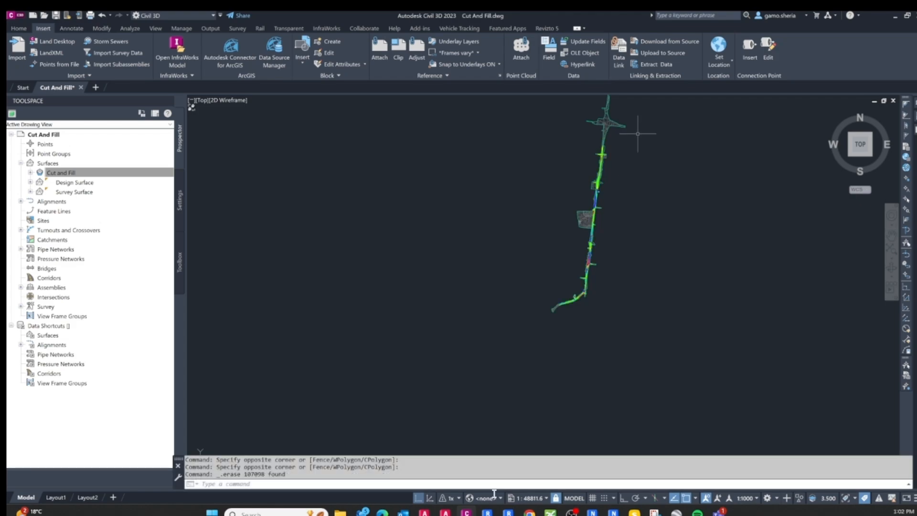
click(543, 322)
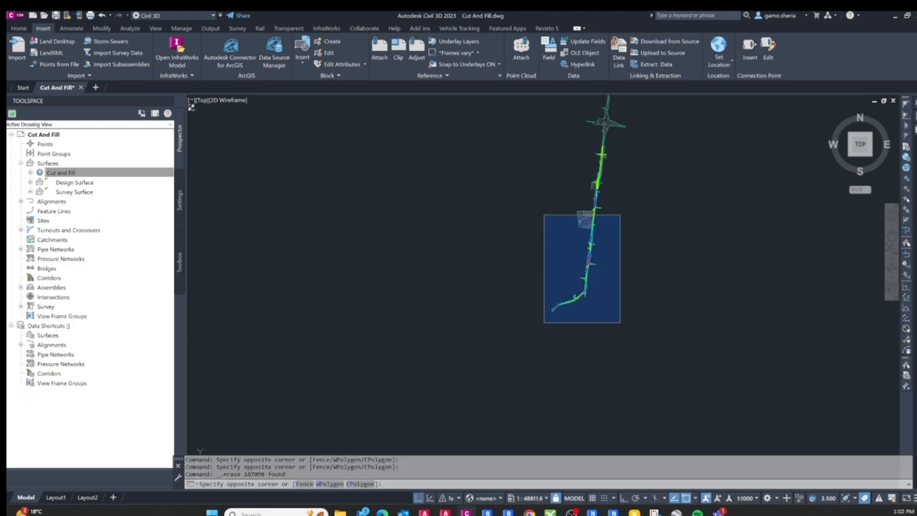
click(620, 215)
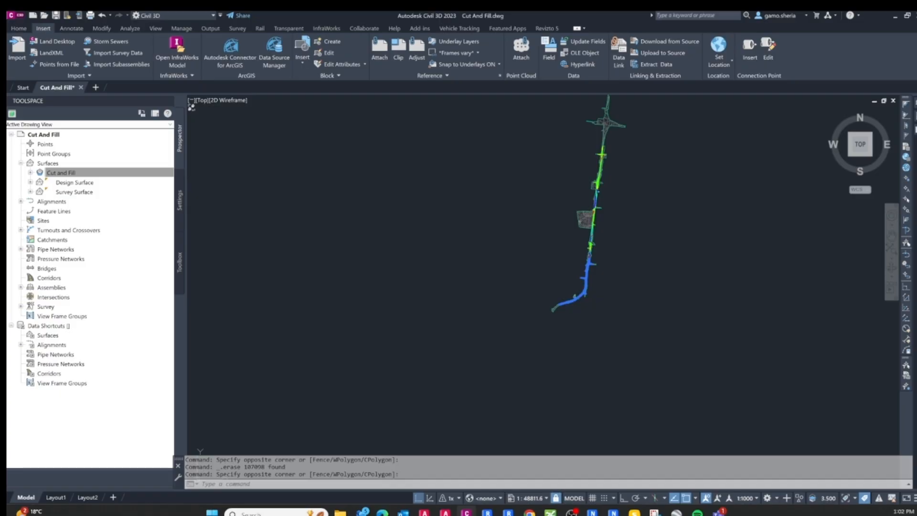
key(Delete)
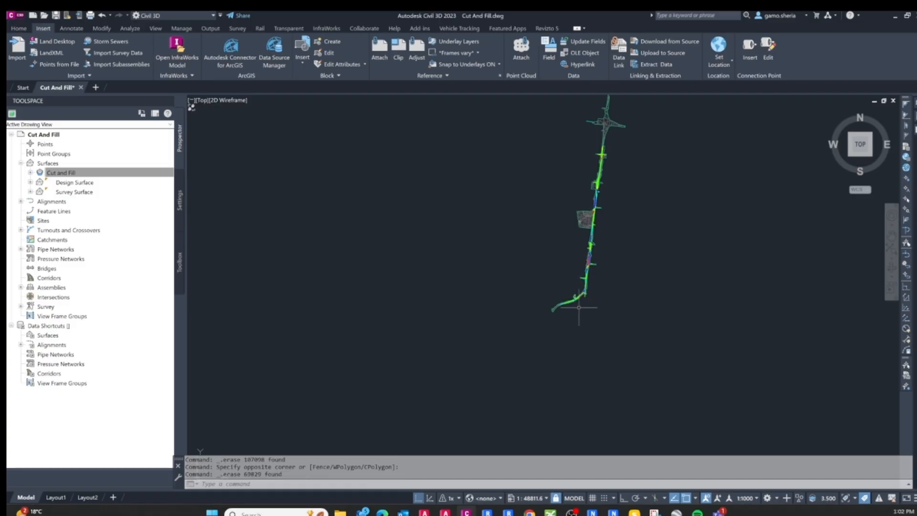
Check the road corridor for leftover objects with a window selection, and examine the cut and fill colour bands up close
click(568, 282)
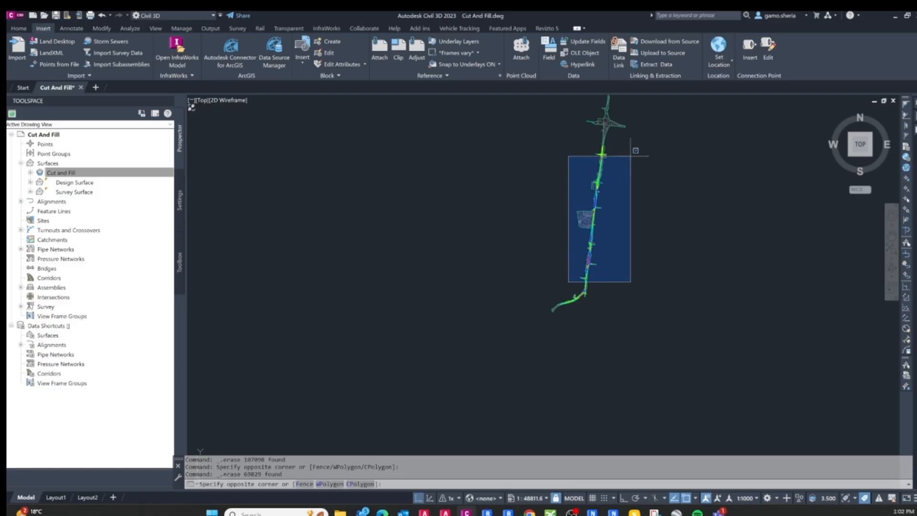
click(647, 137)
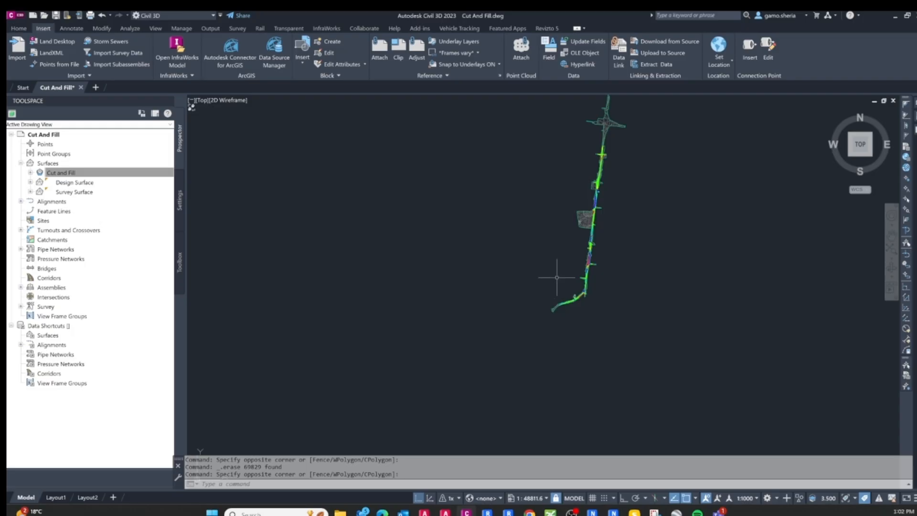
scroll(597, 268, up, 3)
scroll(599, 250, up, 6)
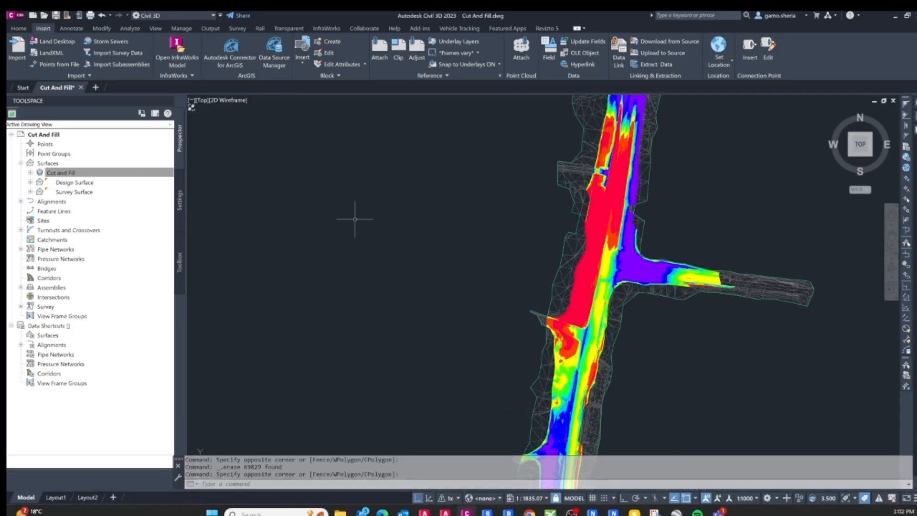
scroll(411, 97, down, 2)
scroll(462, 199, down, 5)
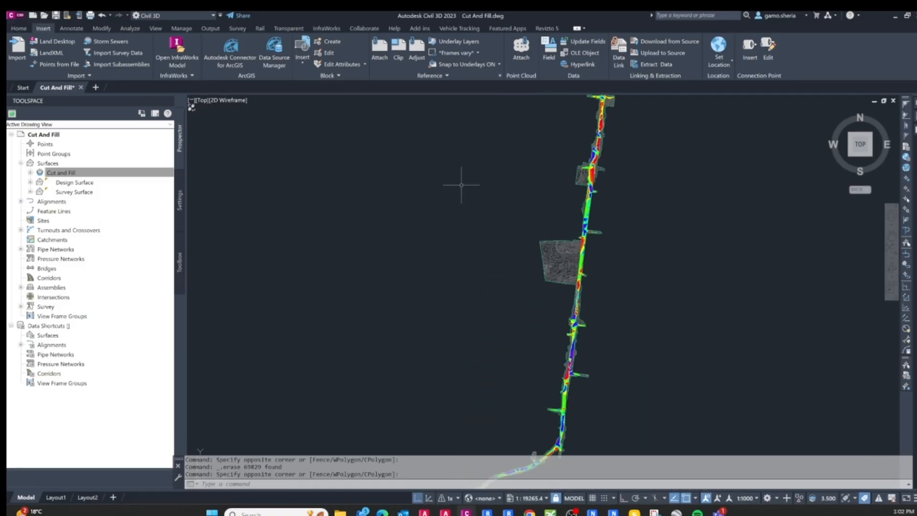
Open the Cut and Fill surface's properties and examine its volume statistics
scroll(444, 209, down, 2)
click(68, 175)
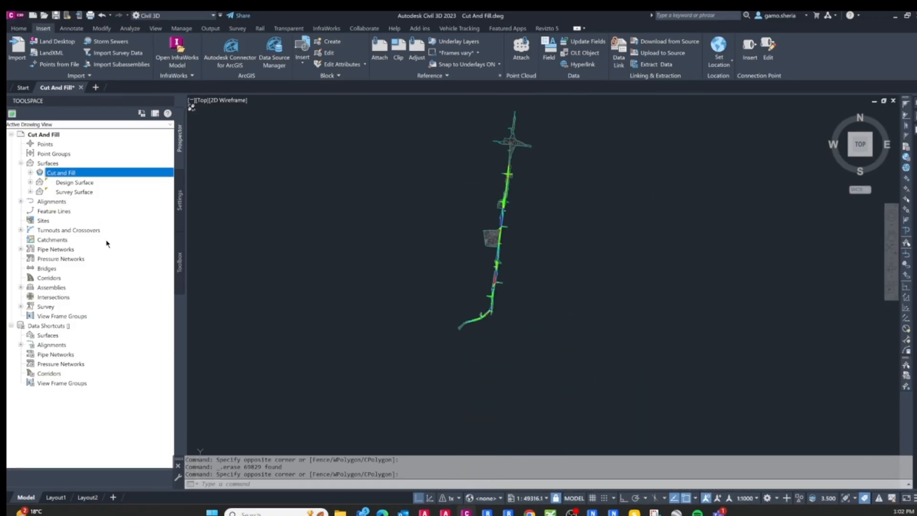
right_click(67, 174)
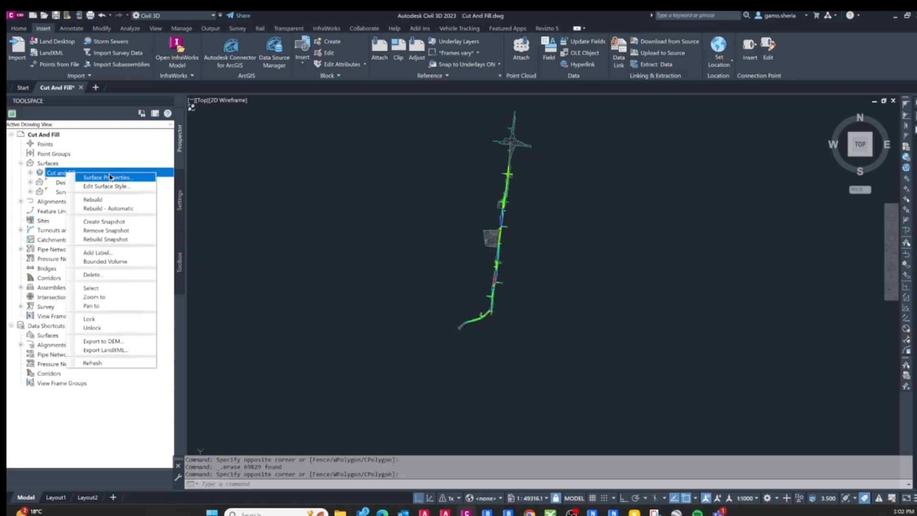
click(111, 178)
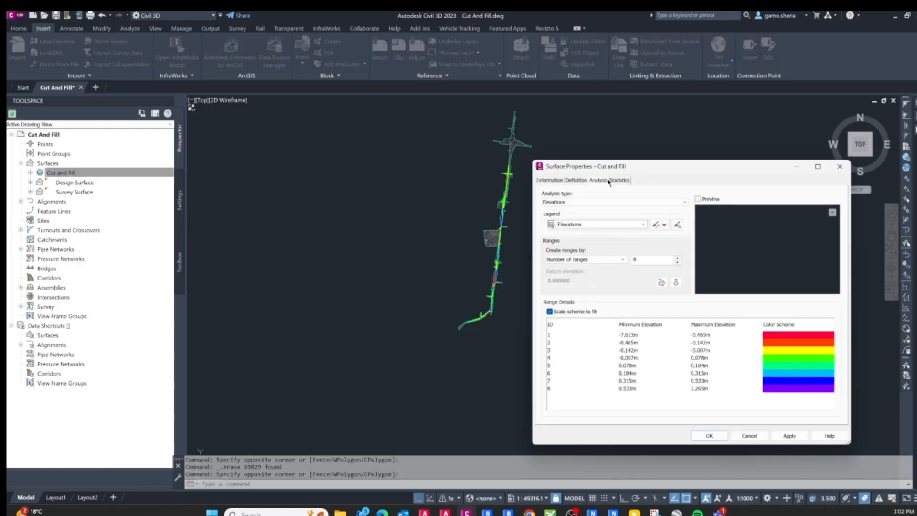
click(620, 180)
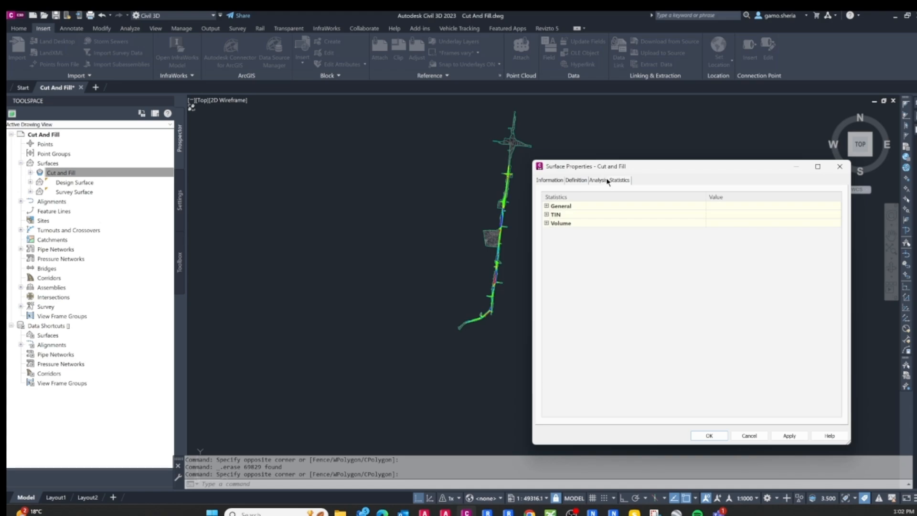
drag(689, 169, 587, 142)
click(444, 197)
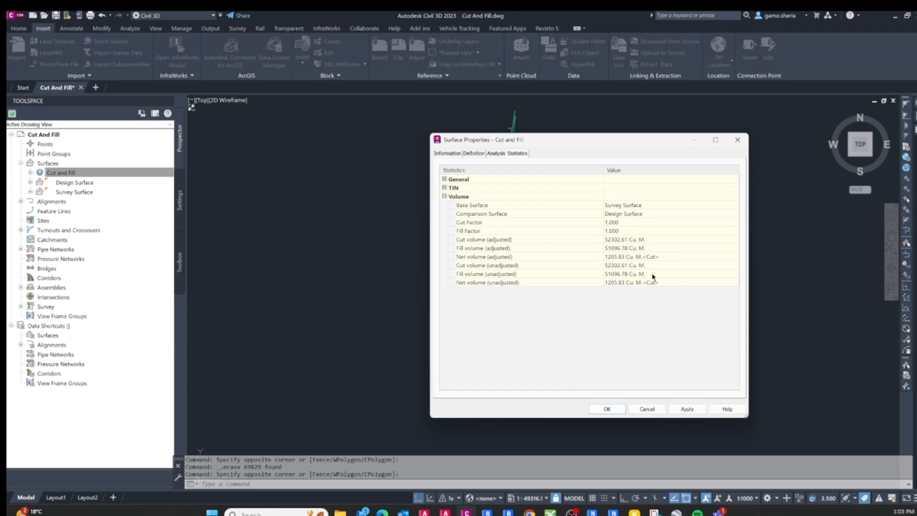
Copy all of the Cut and Fill surface's statistics to the clipboard and close its properties
click(564, 231)
click(650, 229)
click(638, 197)
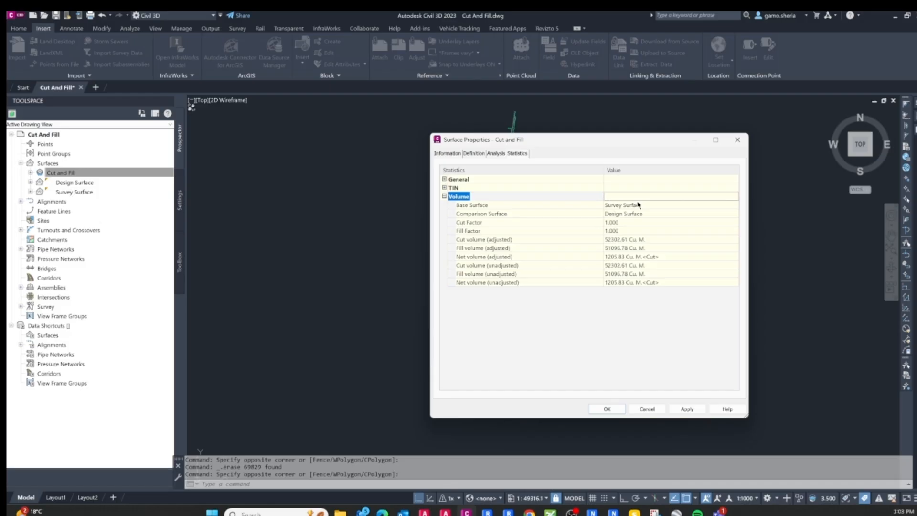
click(638, 216)
right_click(639, 215)
click(672, 220)
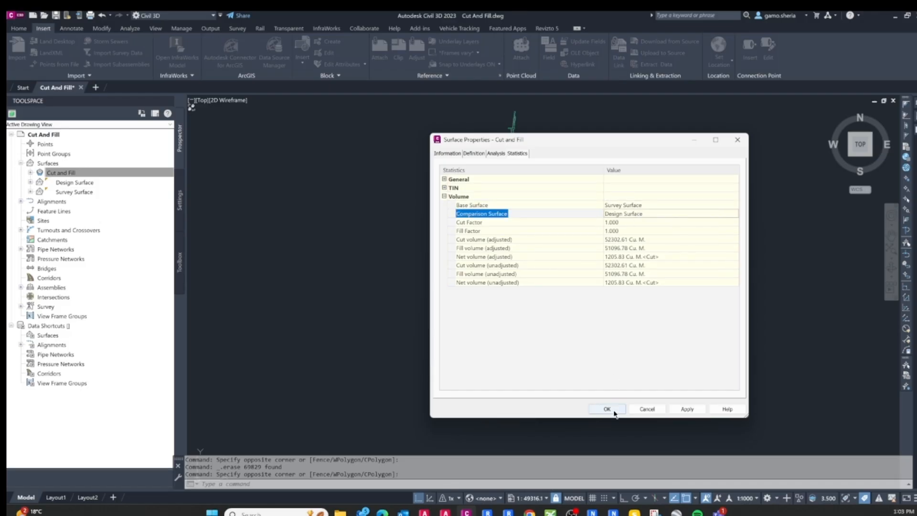
click(608, 408)
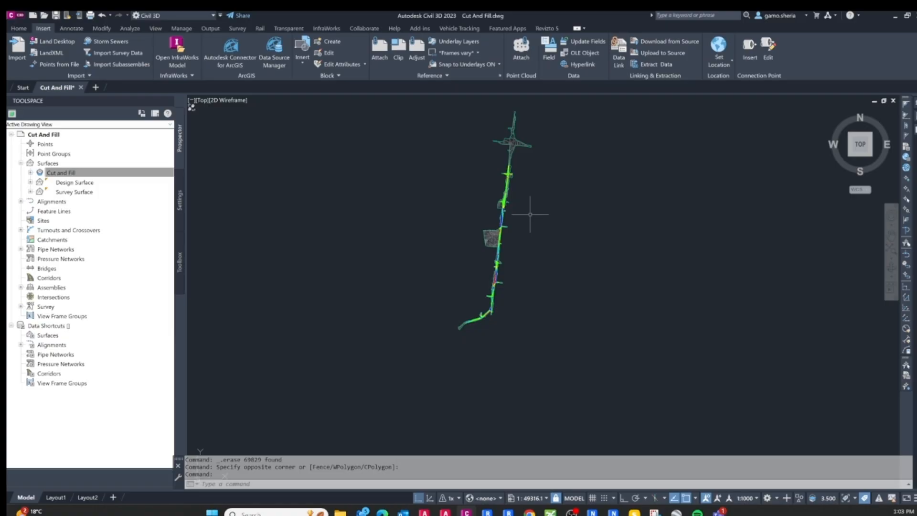
Paste the copied surface statistics into the drawing as a text block just east of the road's middle stretch
key(ctrl+v)
click(530, 214)
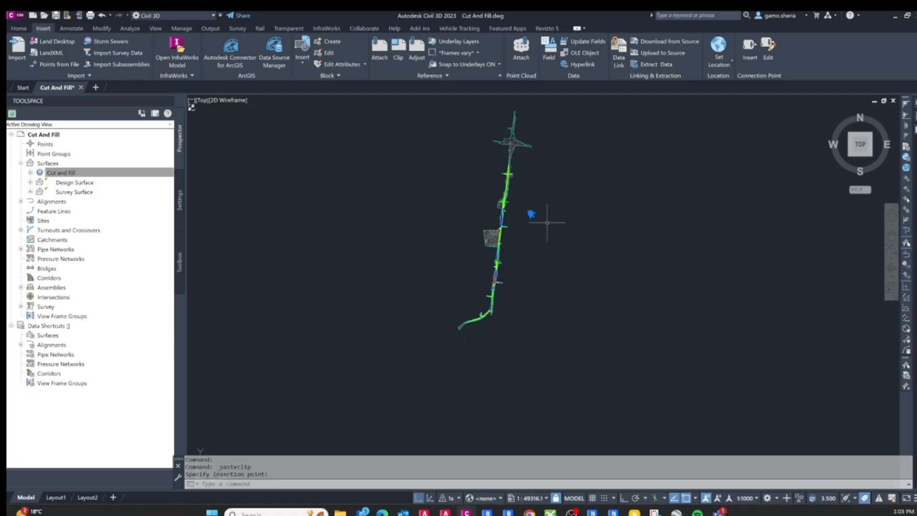
scroll(528, 213, up, 8)
scroll(514, 185, up, 6)
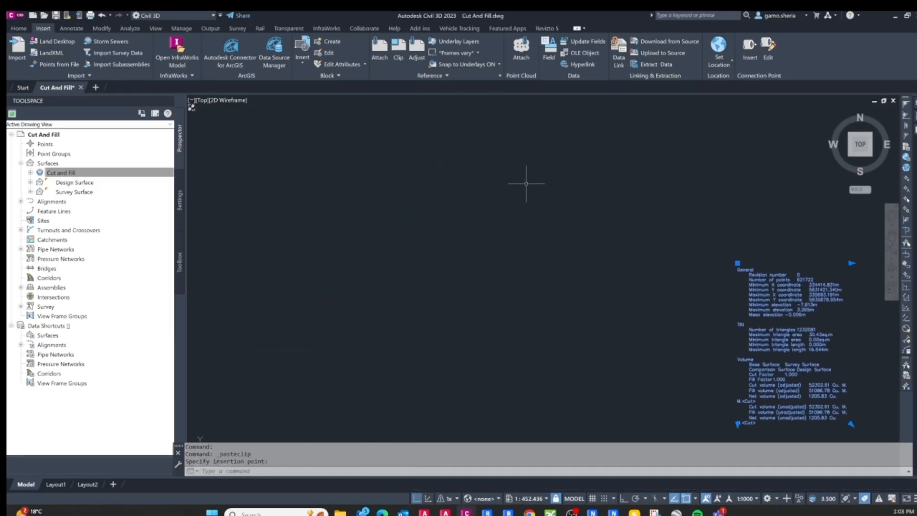
scroll(551, 229, down, 2)
scroll(661, 275, up, 5)
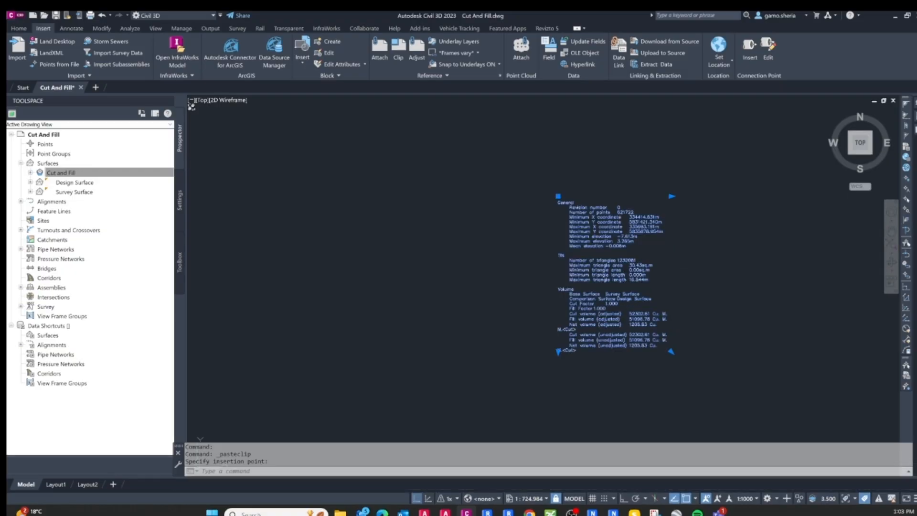
scroll(666, 267, down, 5)
Move the pasted statistics text westward, closer to the road
click(572, 194)
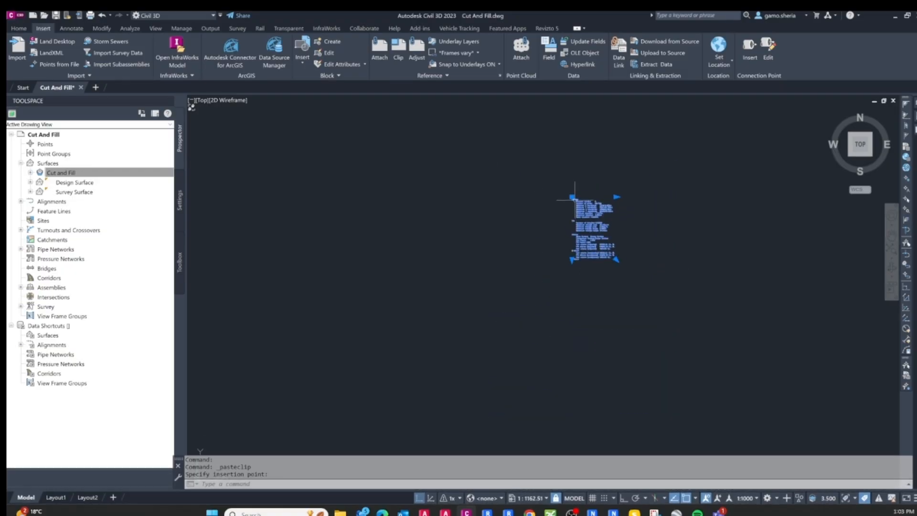
click(263, 173)
scroll(408, 222, down, 6)
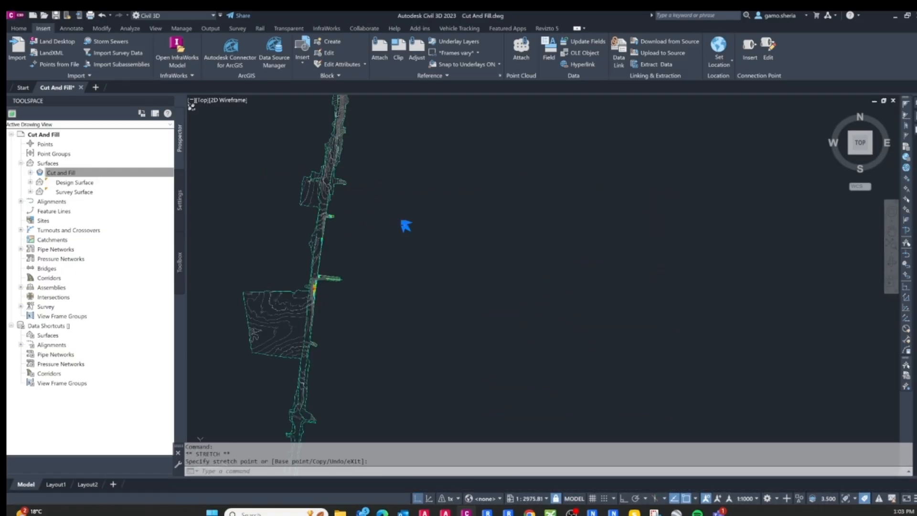
scroll(405, 219, up, 5)
scroll(396, 243, up, 4)
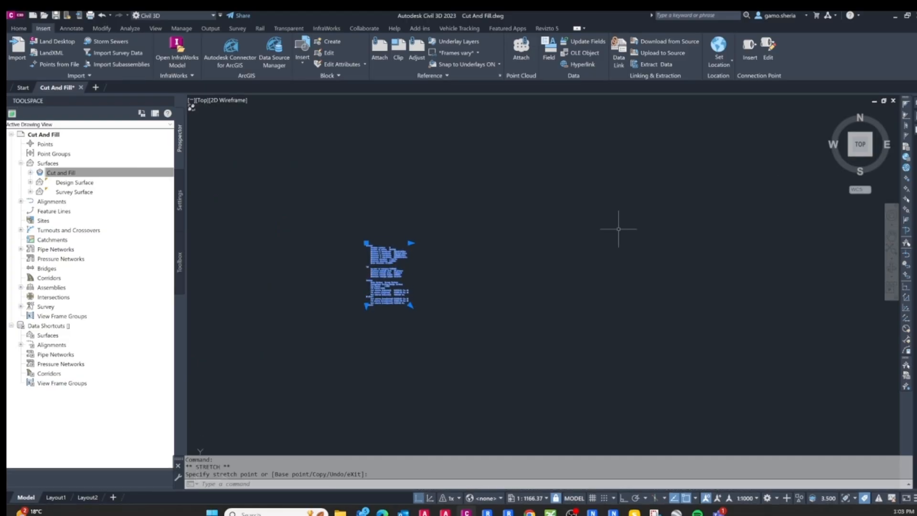
Set the statistics text's height to 25
key(ctrl+1)
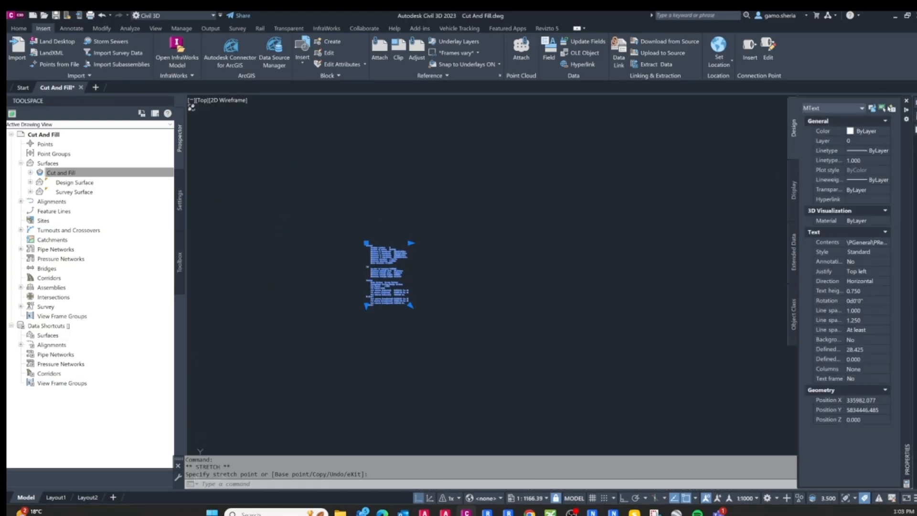
click(871, 290)
text(25)
key(Return)
scroll(426, 271, down, 10)
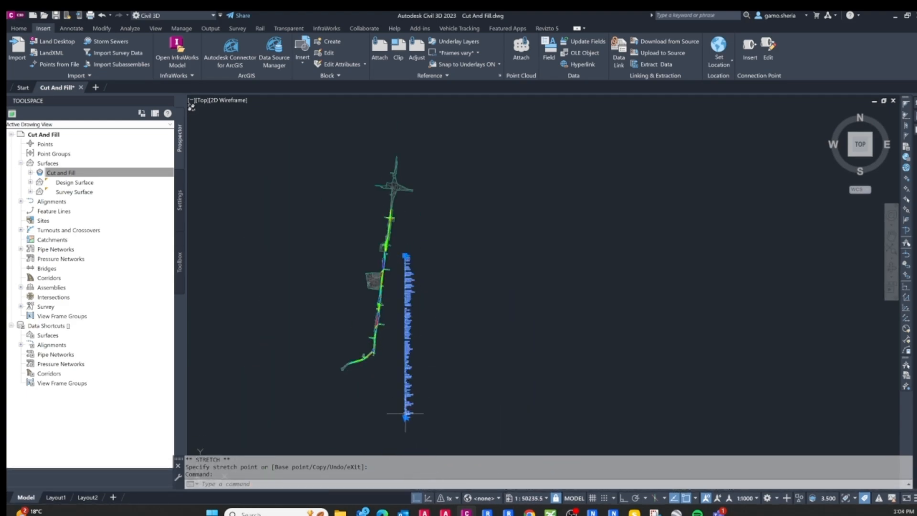
Widen the statistics text frame so its lines stop wrapping, tighten it around the text, and clear the selection
click(405, 417)
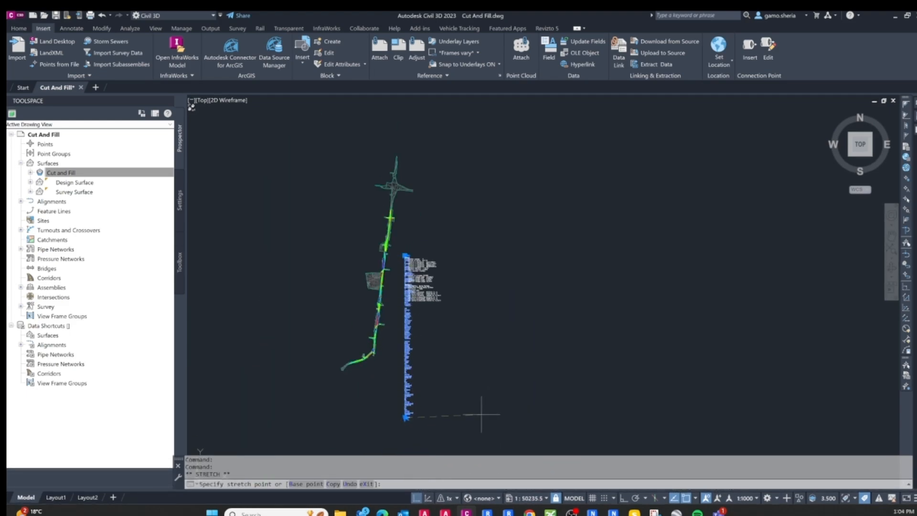
click(503, 366)
scroll(457, 314, up, 4)
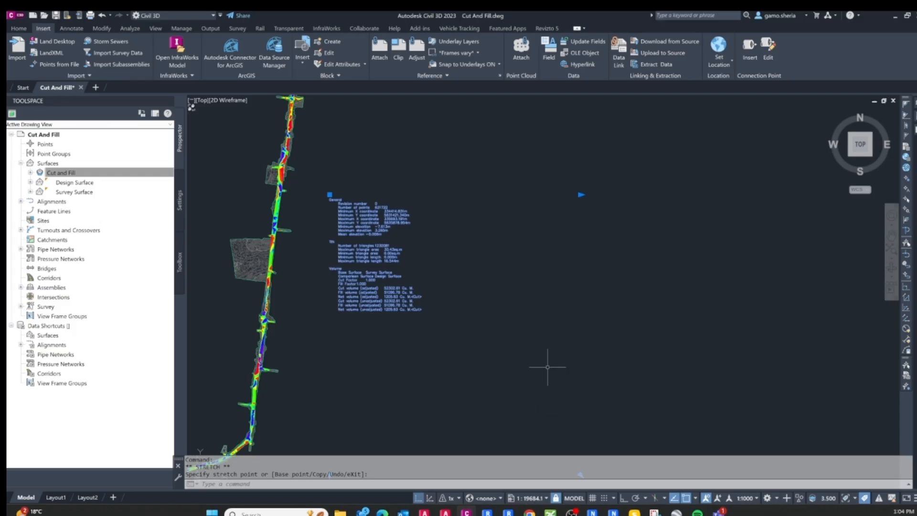
scroll(551, 379, down, 4)
click(560, 416)
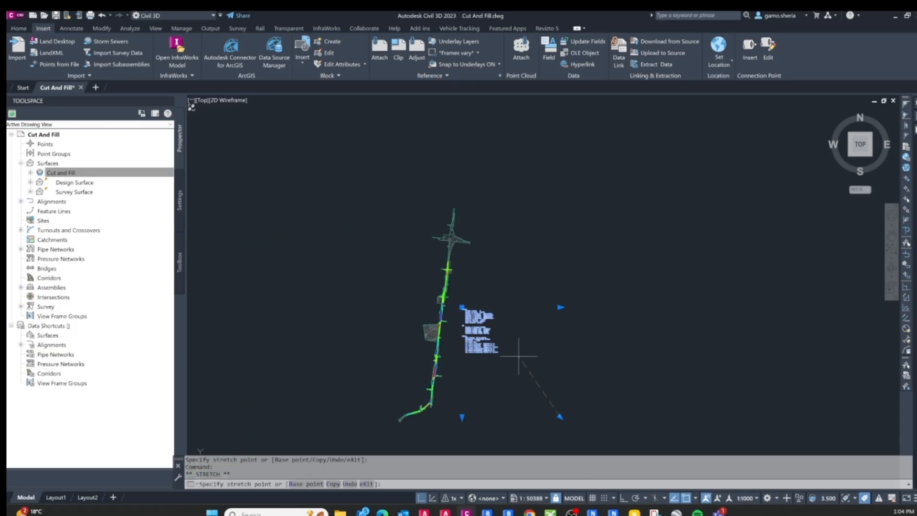
click(510, 354)
scroll(509, 357, up, 4)
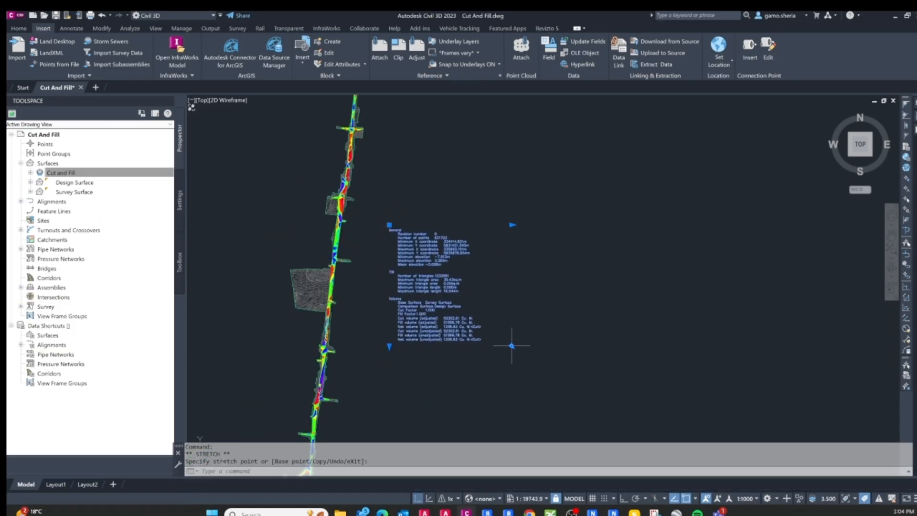
key(Escape)
key(Escape)
key(Escape)
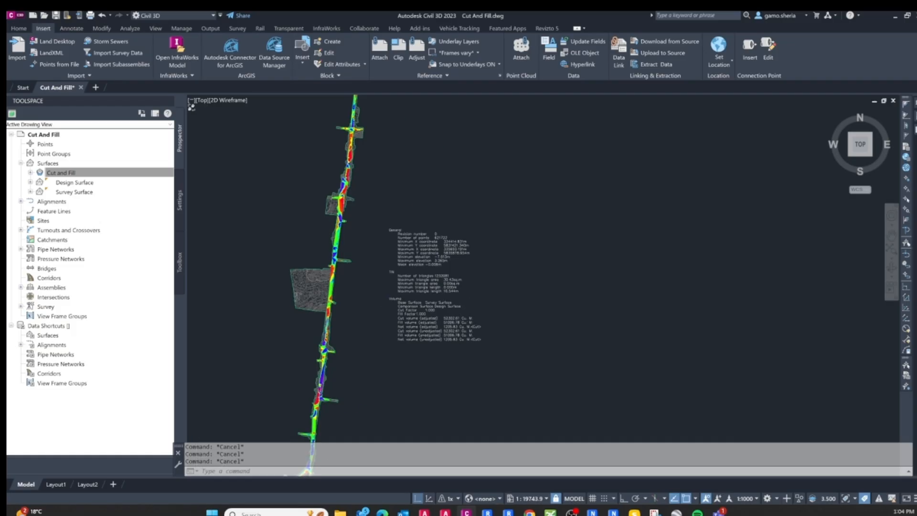
scroll(492, 289, down, 2)
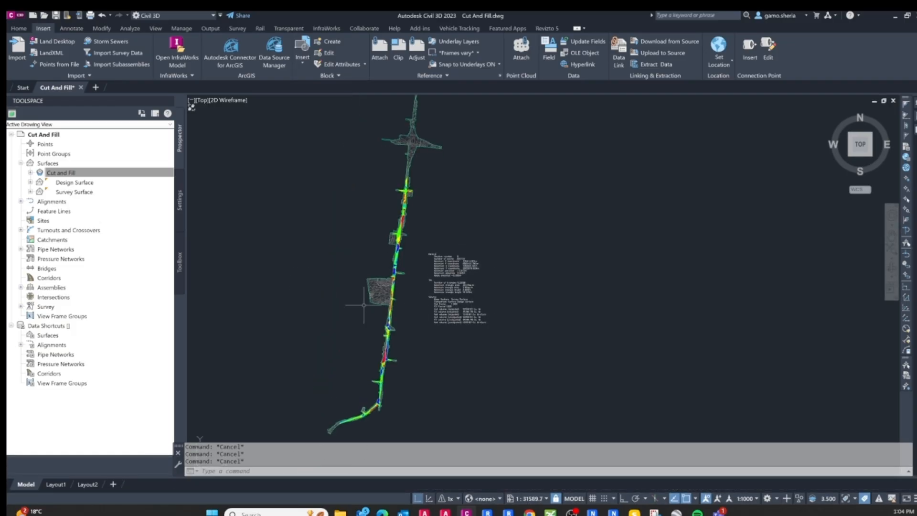
click(130, 28)
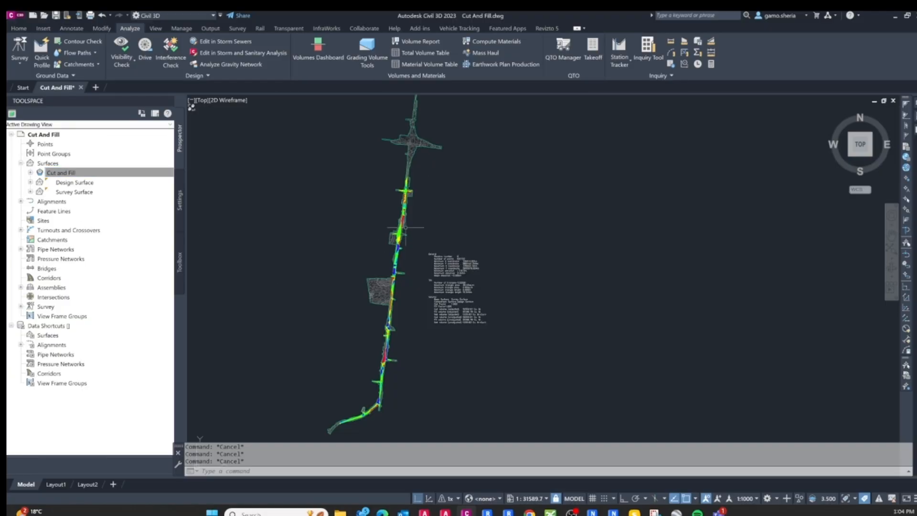
click(411, 205)
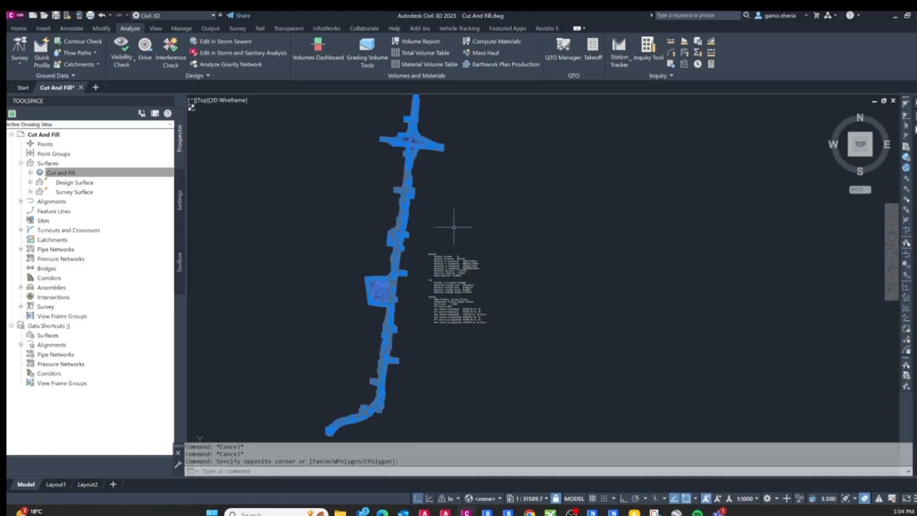
click(320, 186)
key(Escape)
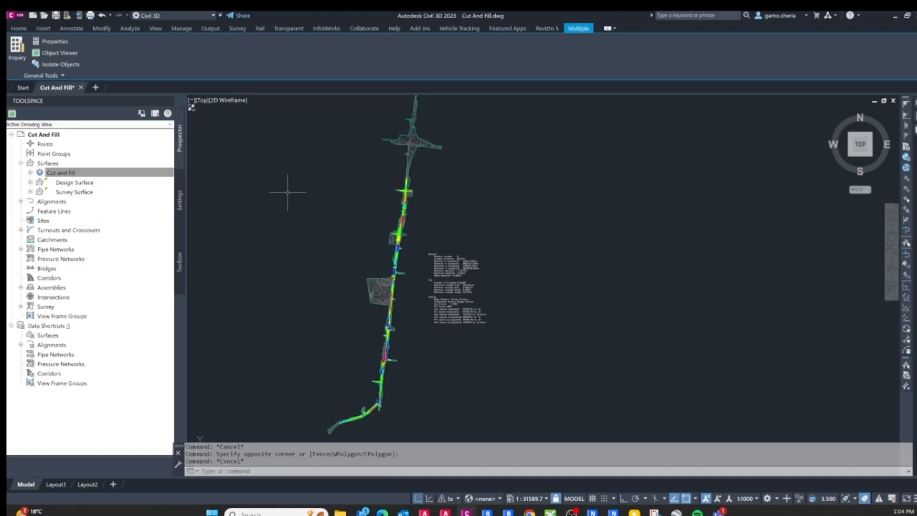
Open the Volumes Dashboard for the Cut and Fill surface and add that volume surface to its list
scroll(410, 139, up, 10)
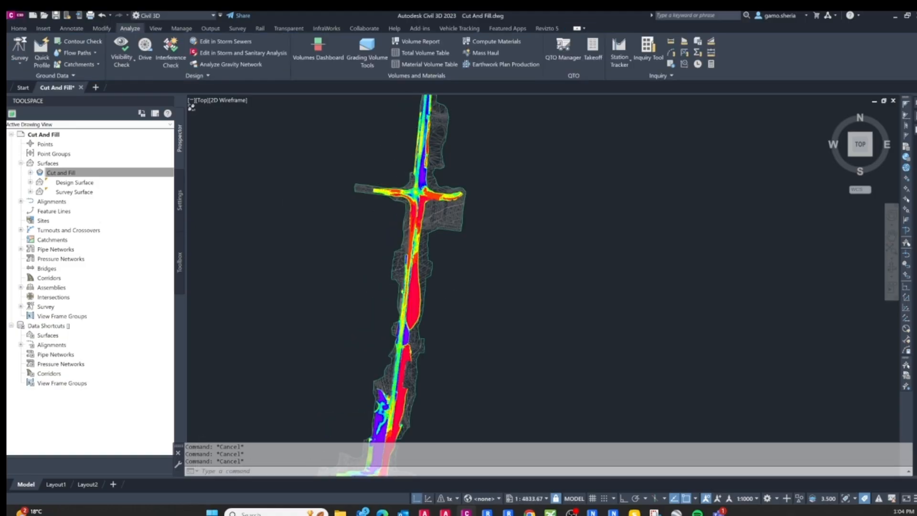
scroll(414, 205, up, 6)
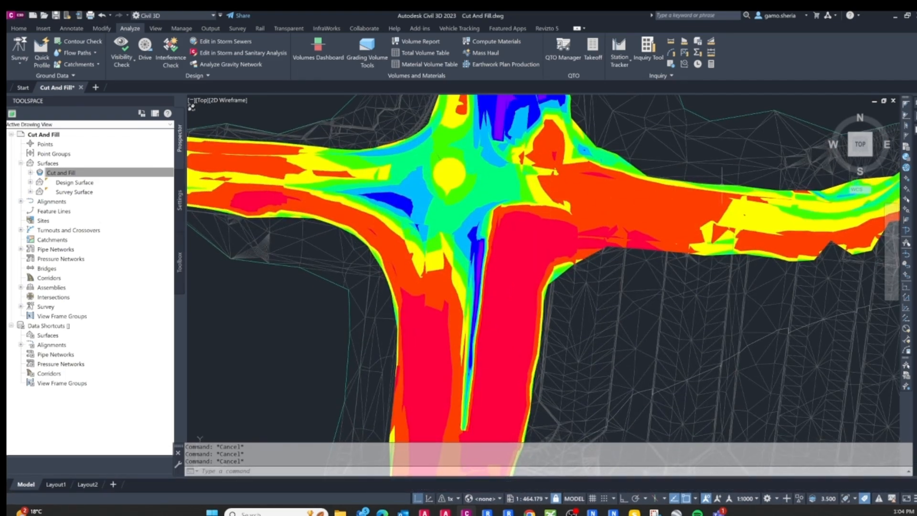
click(722, 176)
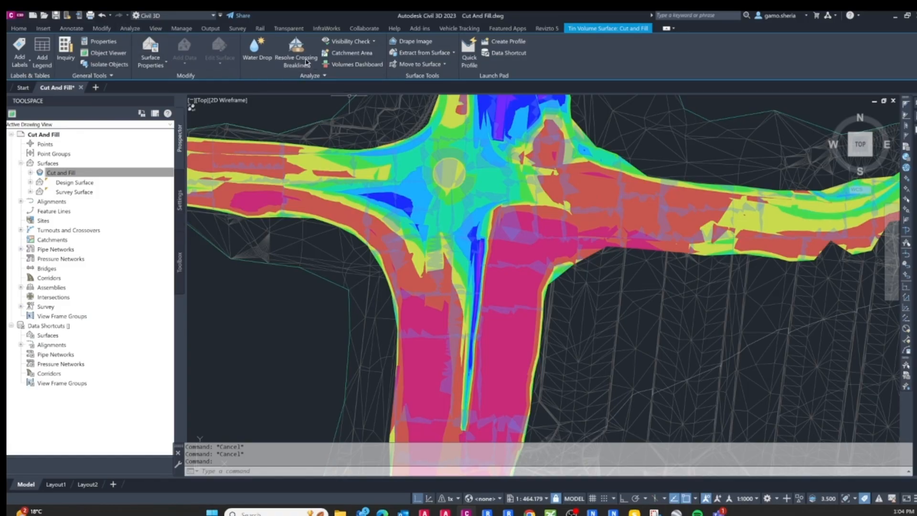
click(333, 66)
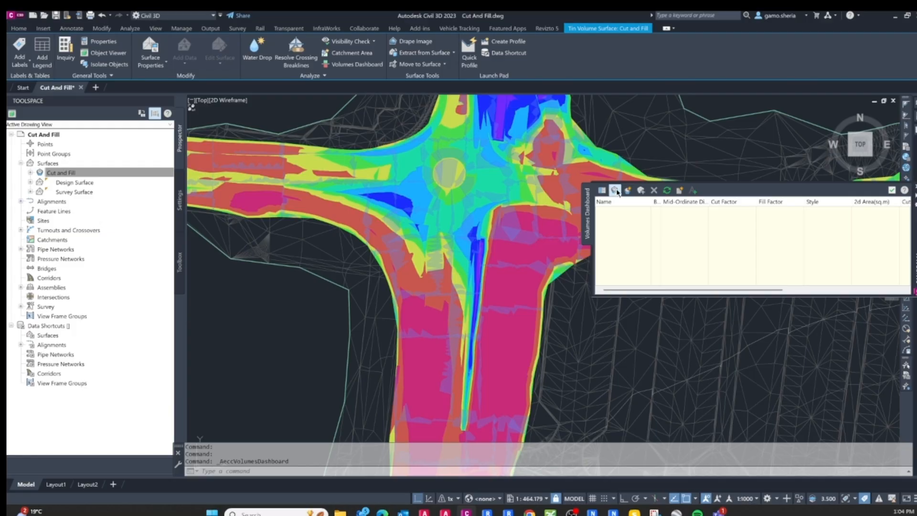
click(616, 191)
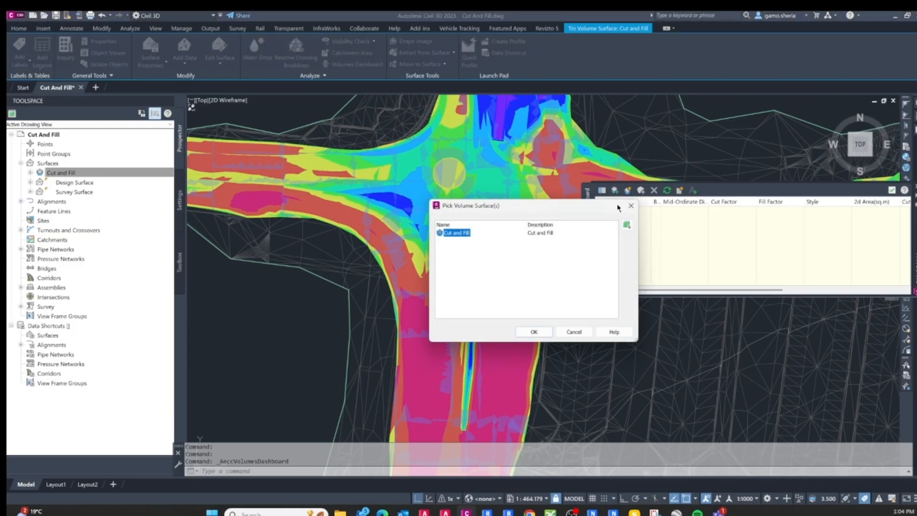
drag(564, 207, 475, 205)
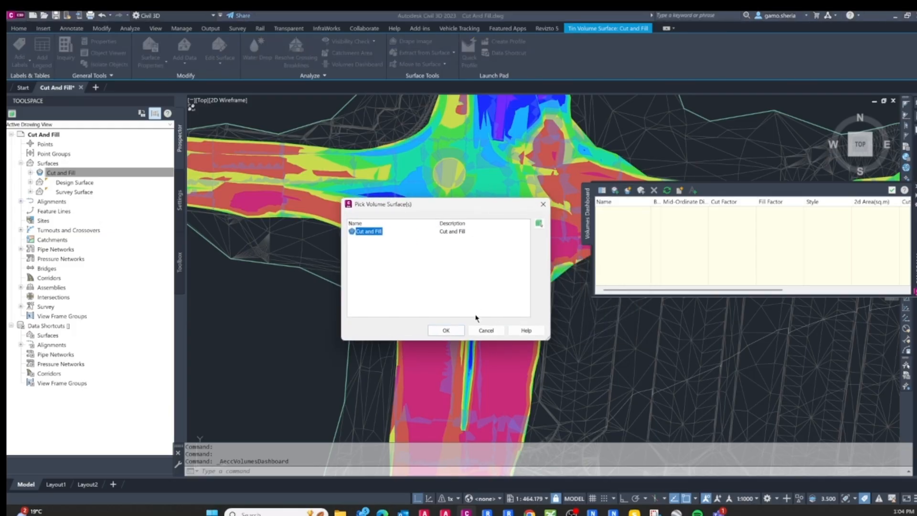
click(446, 330)
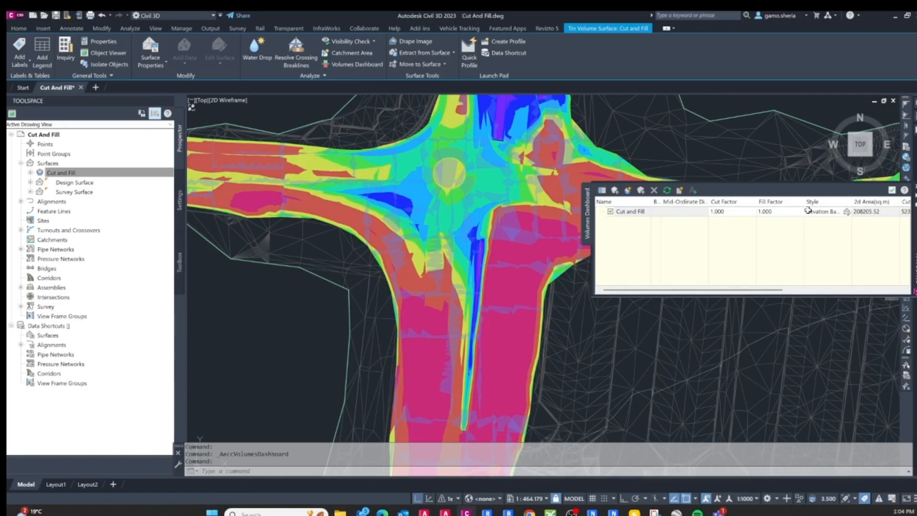
drag(741, 290, 713, 297)
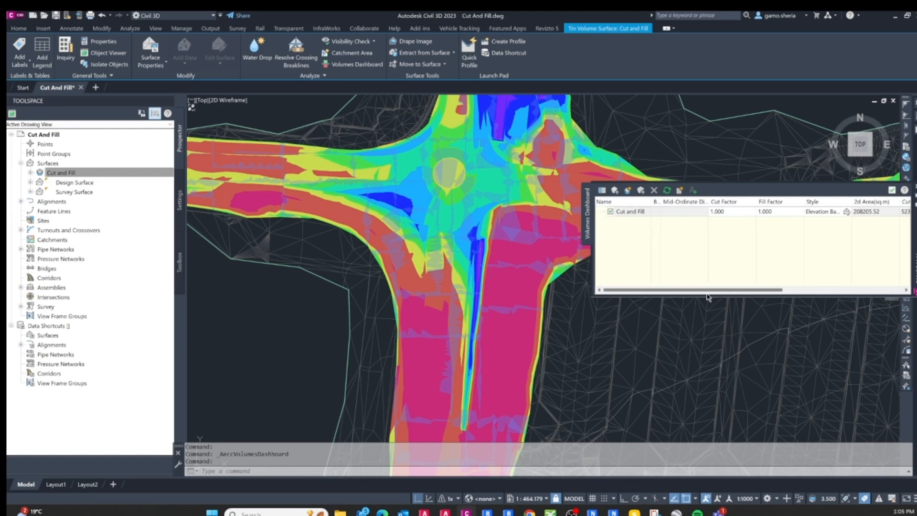
Generate the cut/fill report for the Cut and Fill surface, view it in the browser, and return to Civil 3D
click(681, 193)
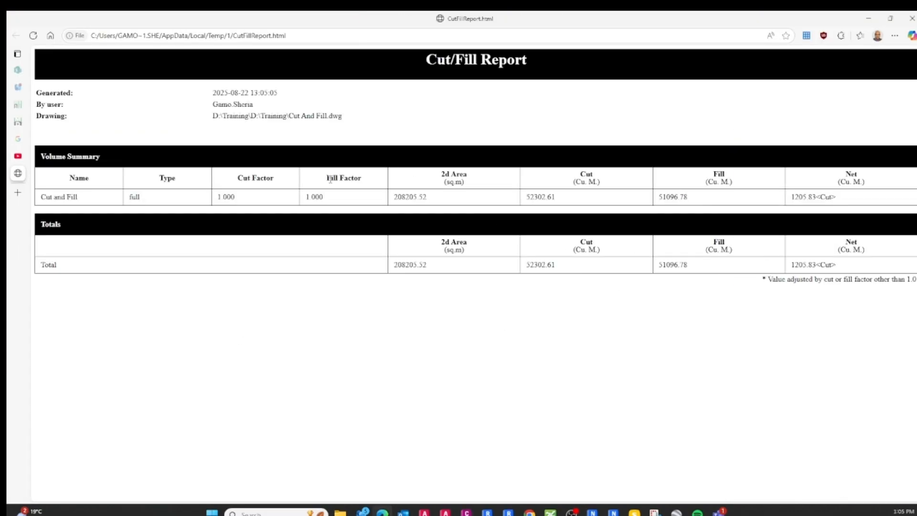
right_click(354, 194)
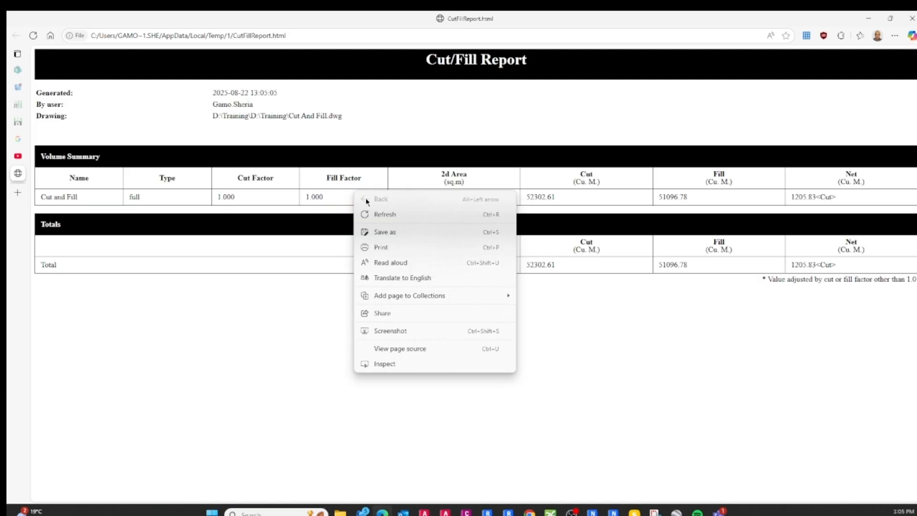
click(317, 193)
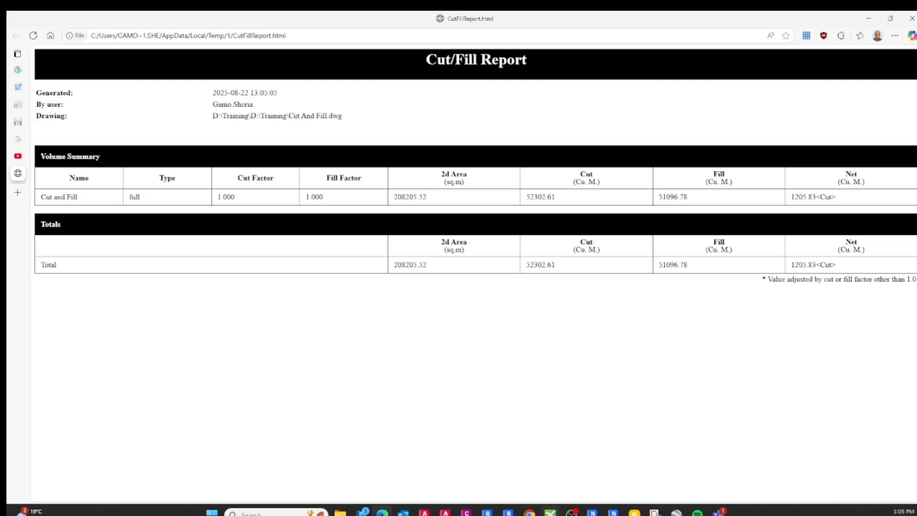
click(467, 513)
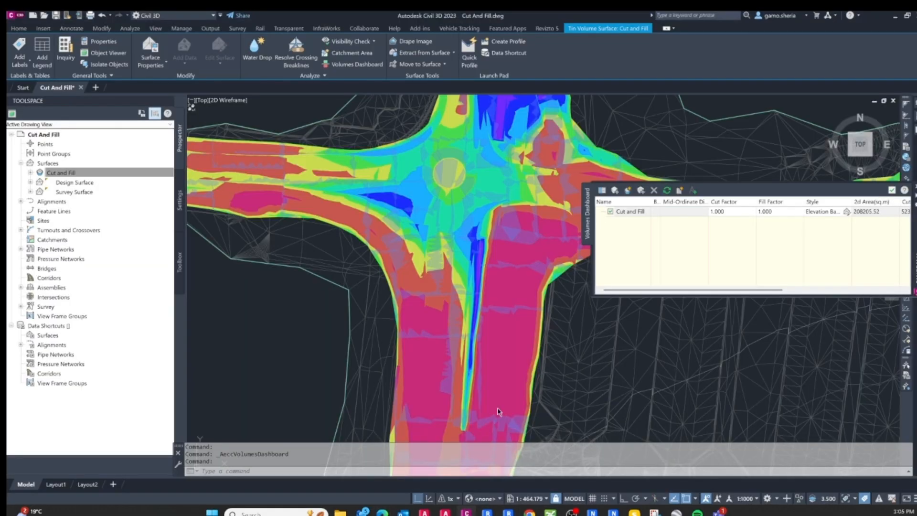
Copy the whole Cut and Fill entry of the Volumes Dashboard to the clipboard
right_click(734, 213)
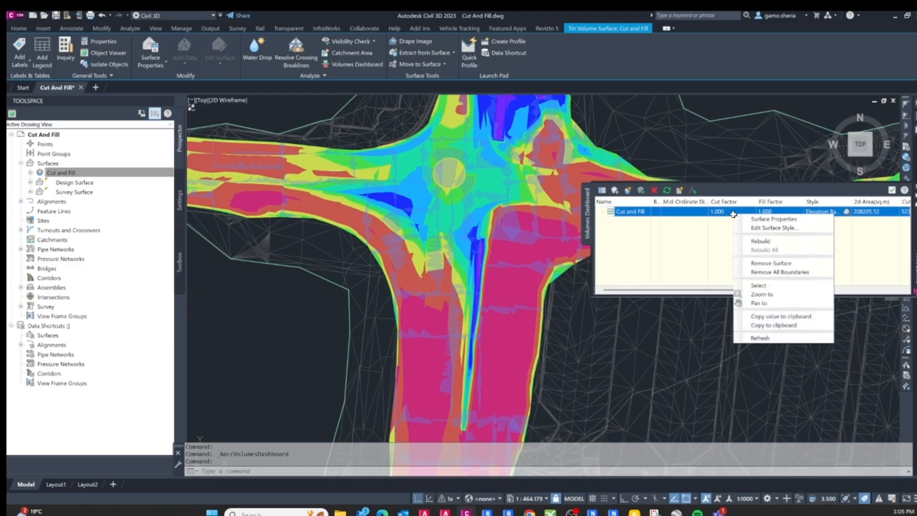
click(730, 192)
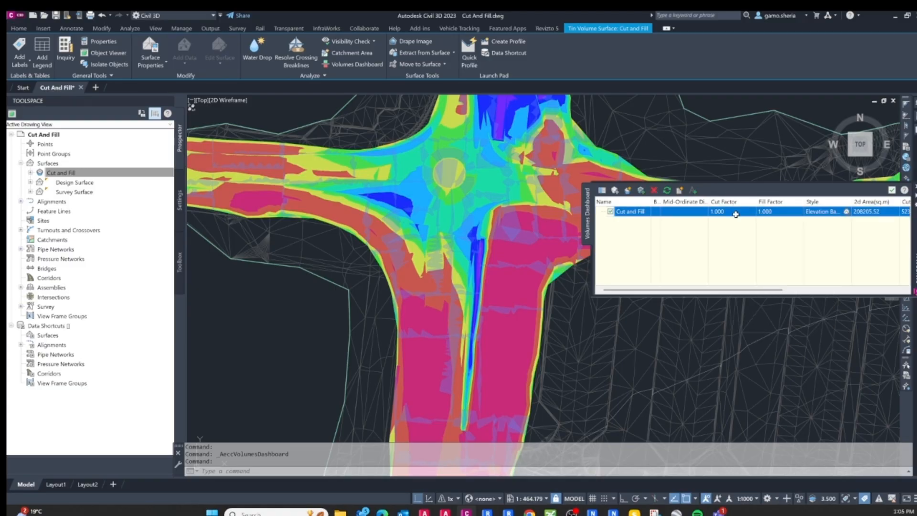
right_click(734, 211)
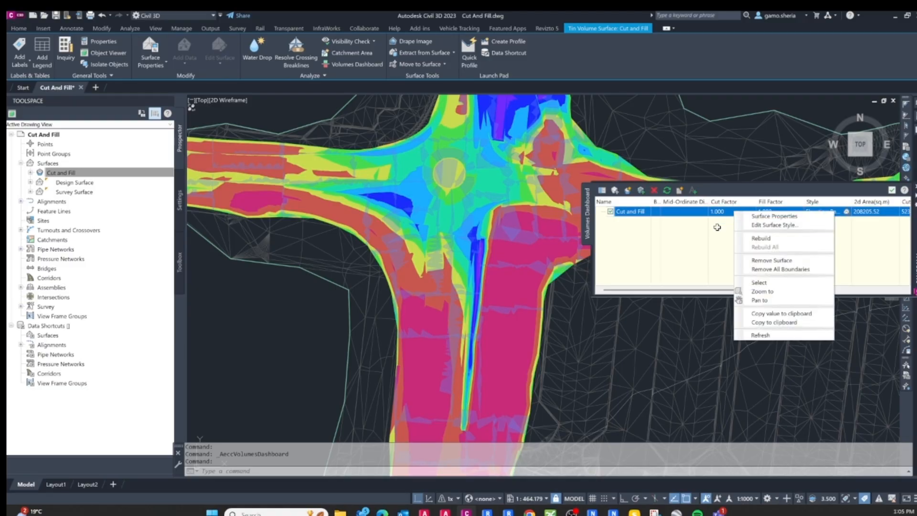
click(718, 225)
right_click(788, 202)
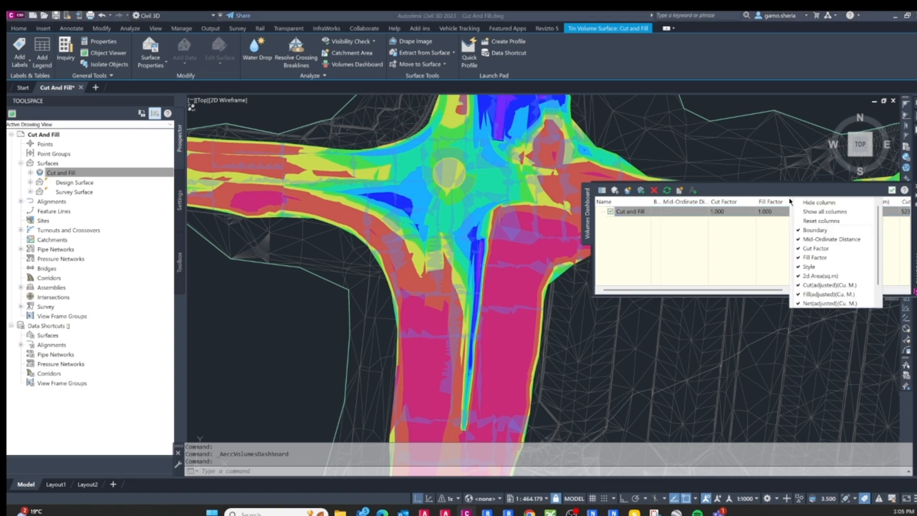
click(782, 192)
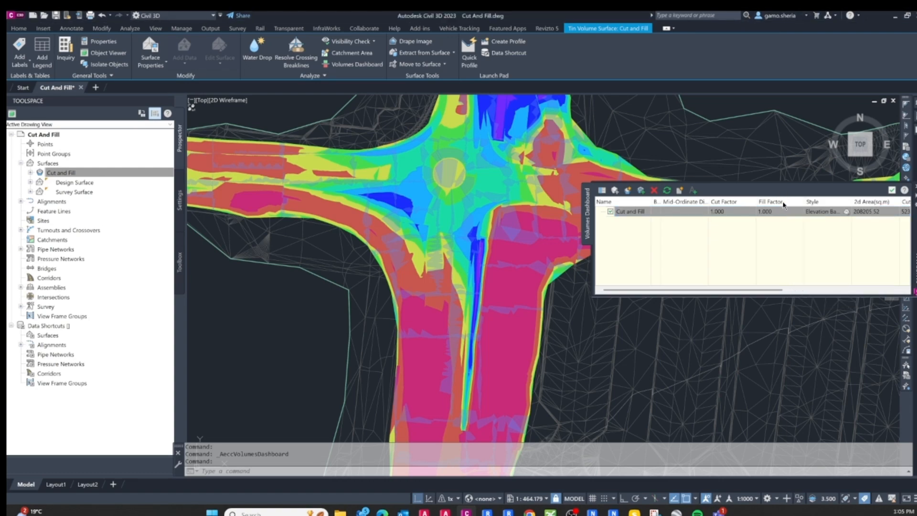
right_click(880, 214)
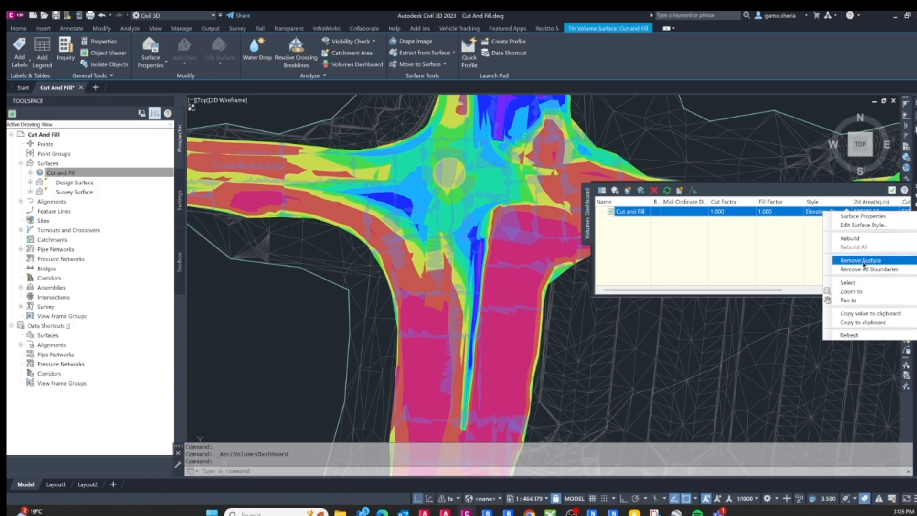
click(868, 323)
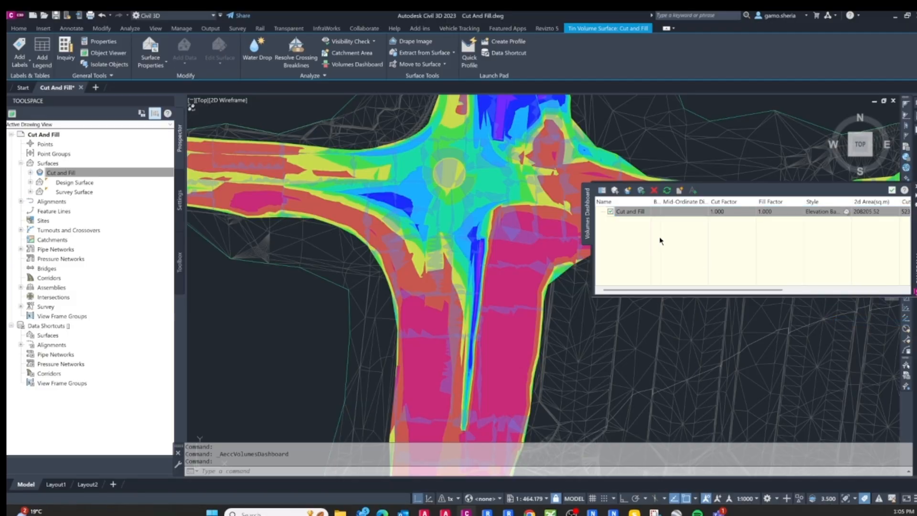
Paste the copied dashboard entry as text into the drawing, above the surface statistics text beside the road
scroll(351, 286, down, 4)
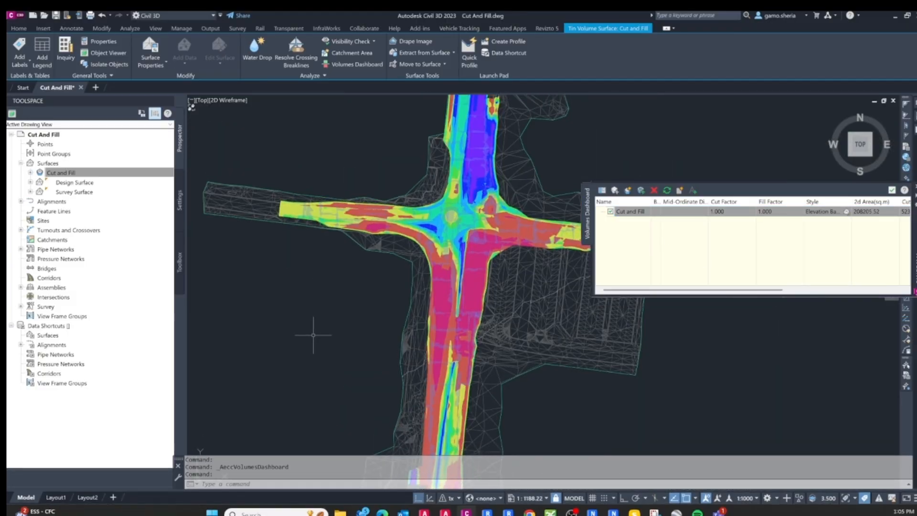
click(301, 312)
scroll(420, 260, down, 6)
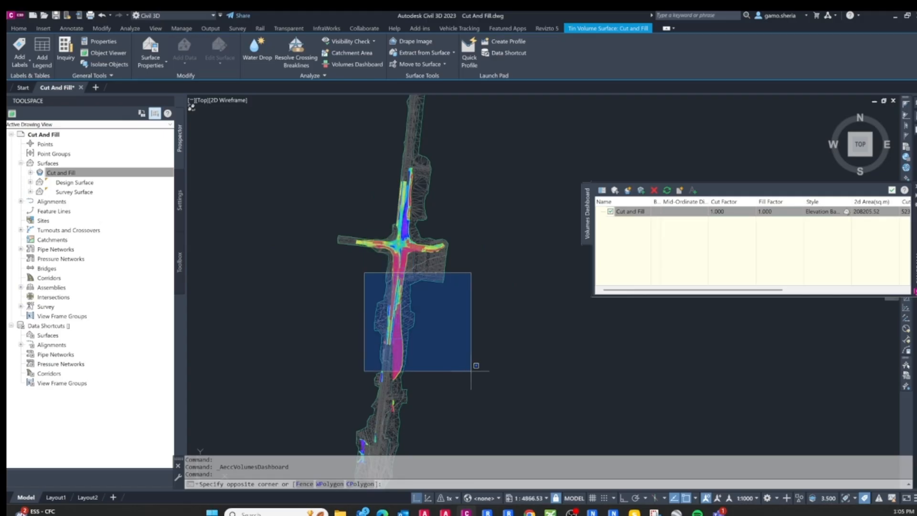
key(Escape)
key(Escape)
key(Escape)
scroll(484, 268, down, 8)
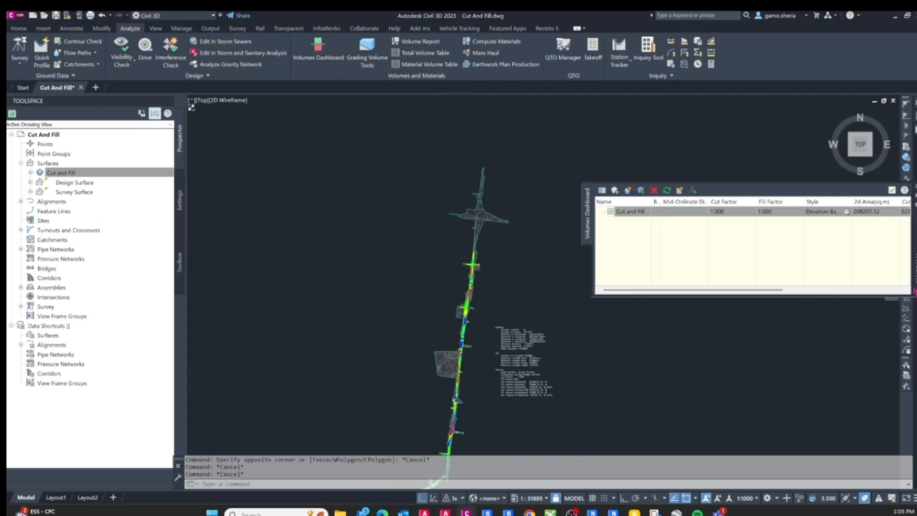
scroll(525, 344, up, 6)
key(Escape)
key(ctrl+v)
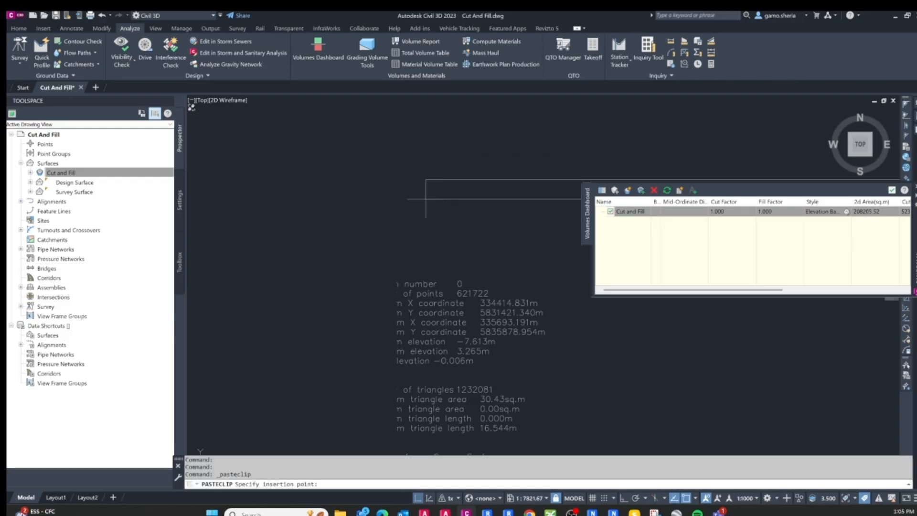
click(319, 149)
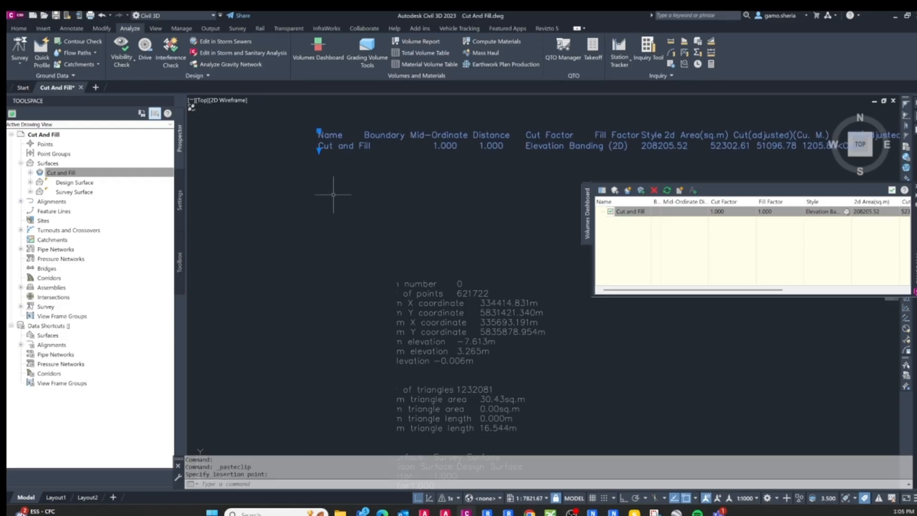
Adjust the frame width of the pasted volume table text and move it directly below the surface statistics text
scroll(352, 190, down, 4)
click(655, 171)
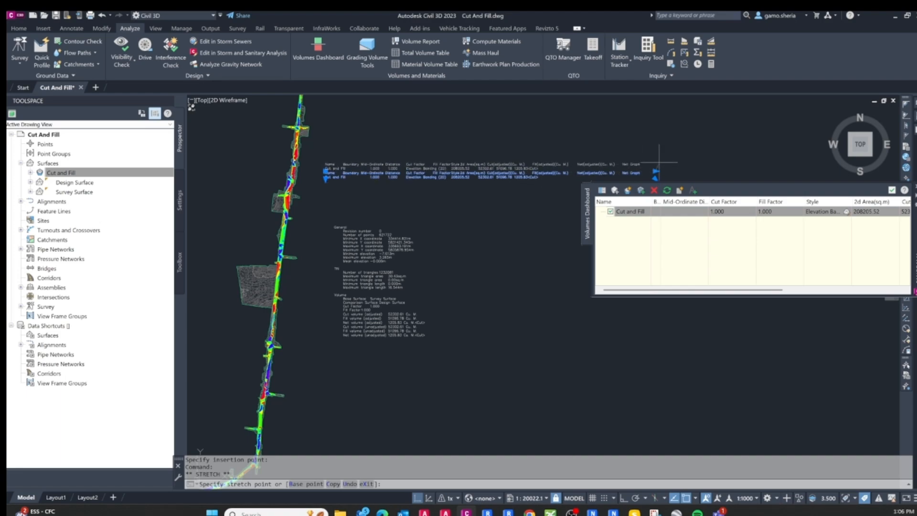
click(636, 166)
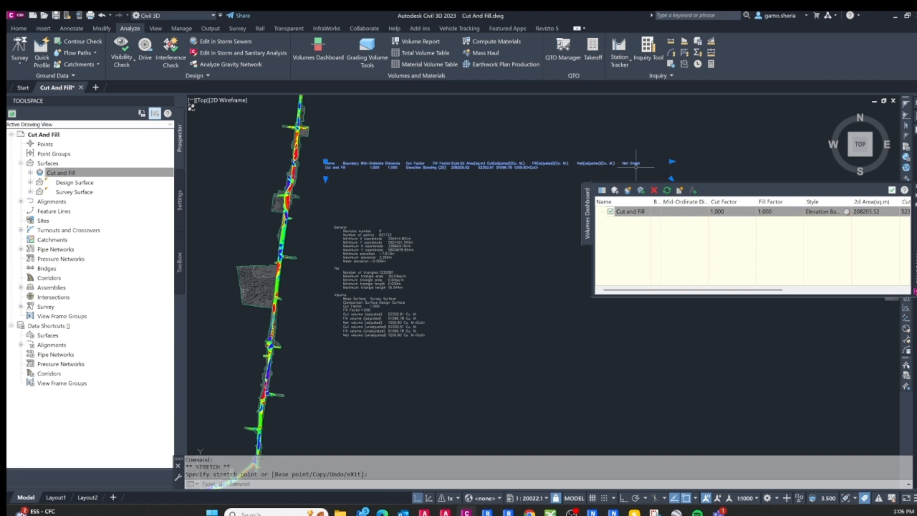
click(325, 162)
click(340, 347)
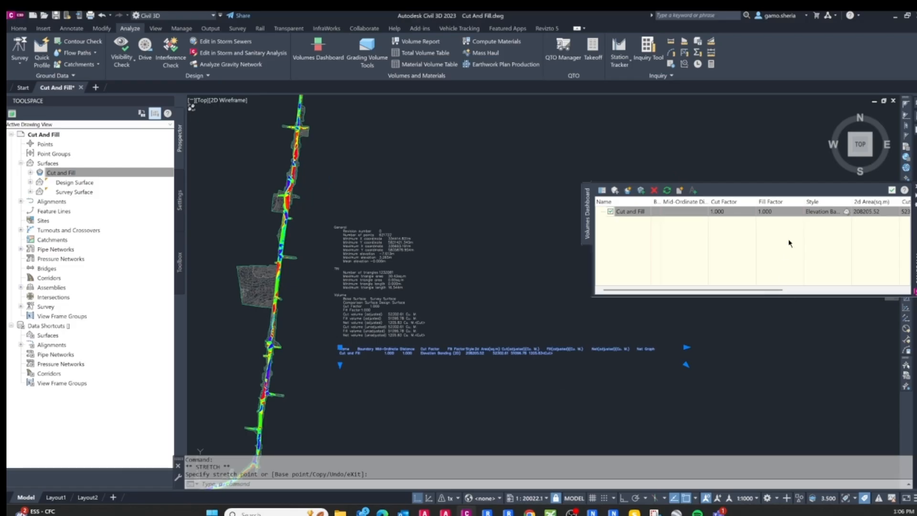
Try copying only the surface's fill factor value, paste it below the volume table text, and erase that pasted value
right_click(791, 213)
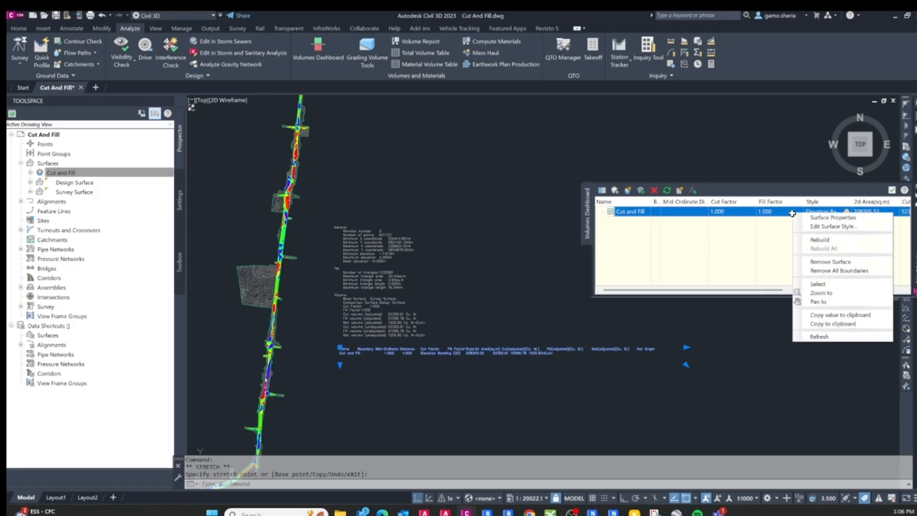
click(845, 316)
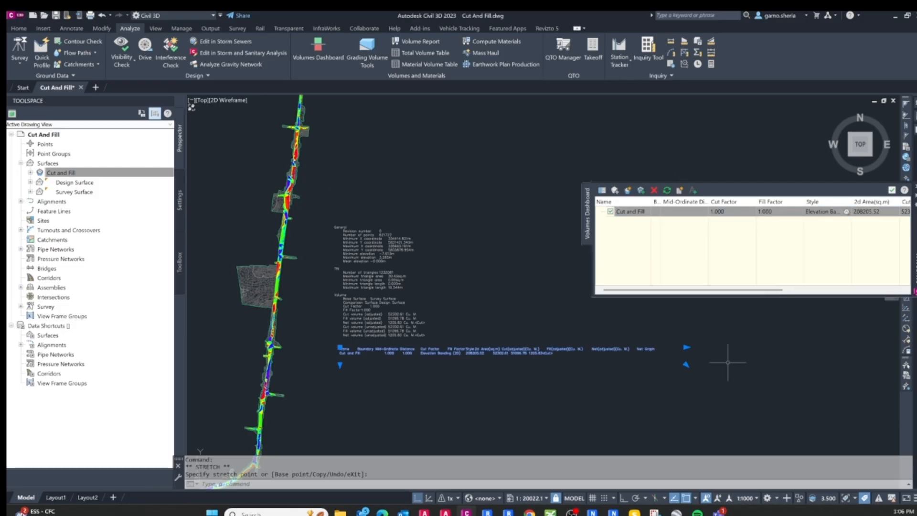
click(345, 393)
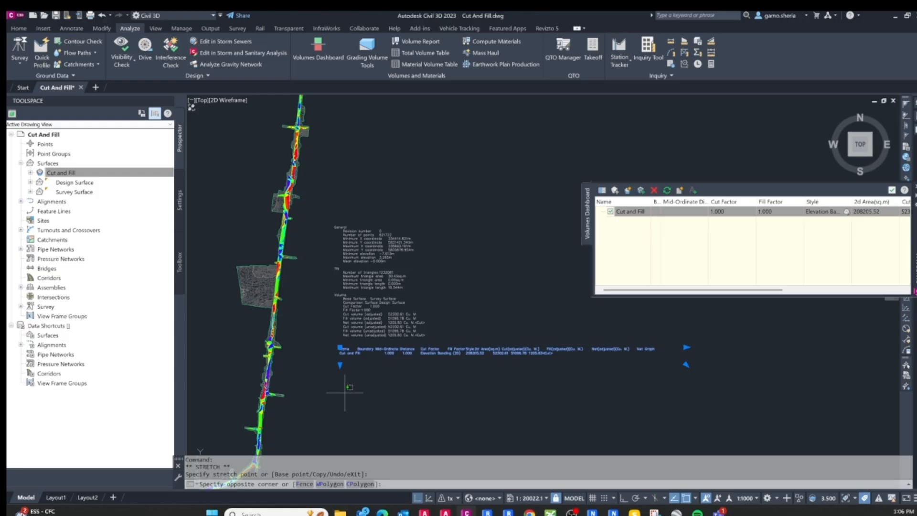
key(ctrl+v)
click(342, 378)
scroll(347, 399, up, 6)
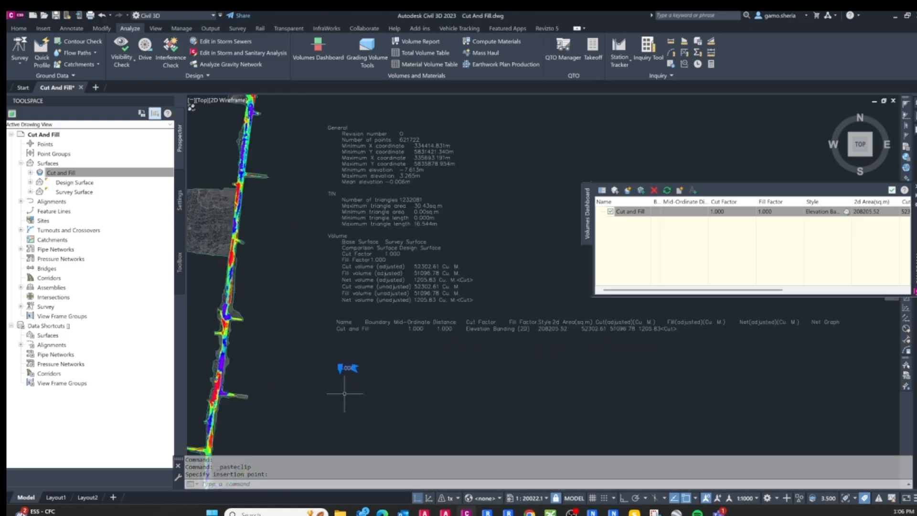
scroll(348, 399, down, 4)
scroll(348, 399, up, 2)
key(Delete)
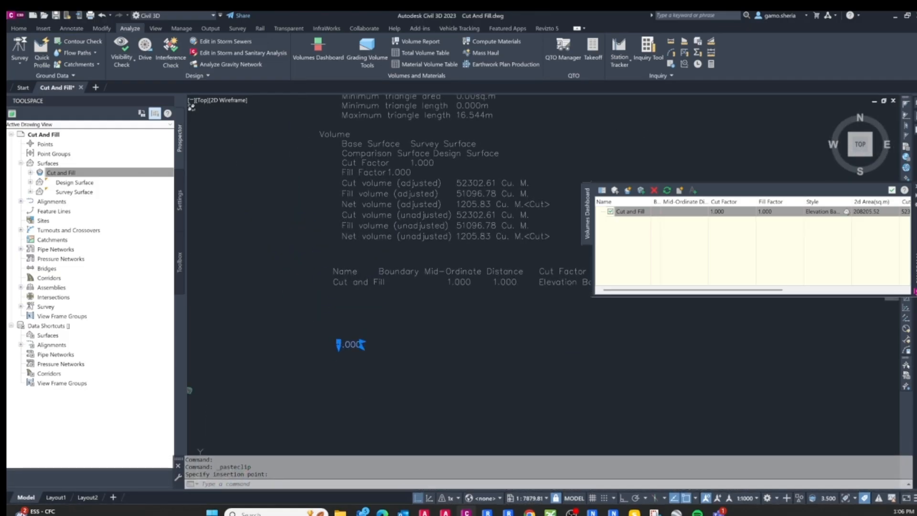
Close the Volumes Dashboard and save the drawing
scroll(403, 312, down, 6)
scroll(403, 313, up, 4)
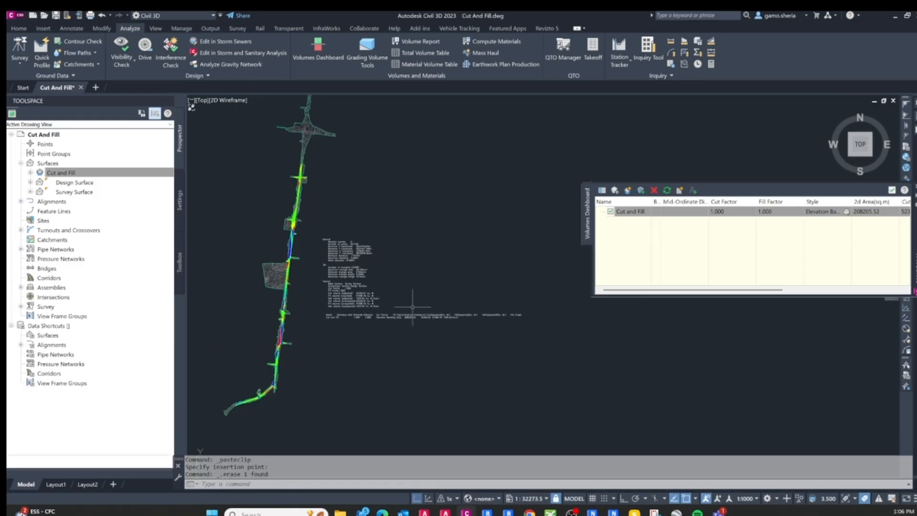
scroll(403, 312, down, 6)
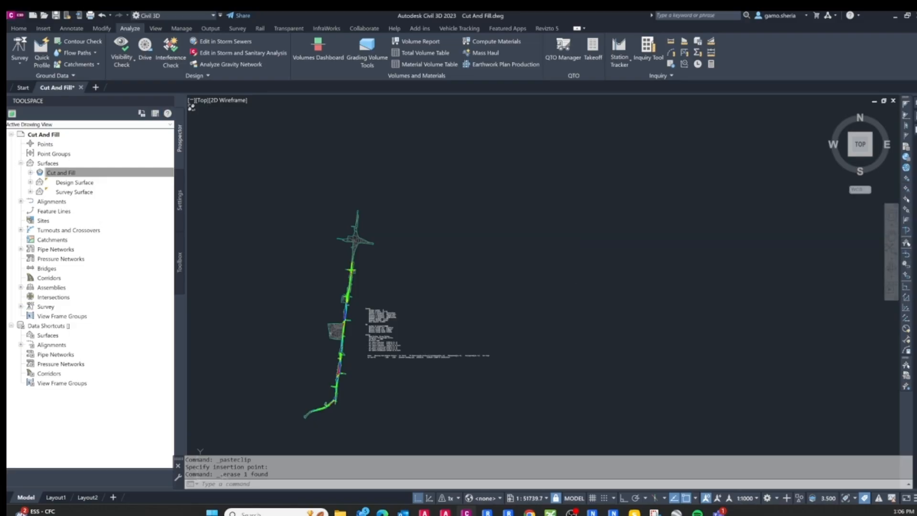
click(56, 17)
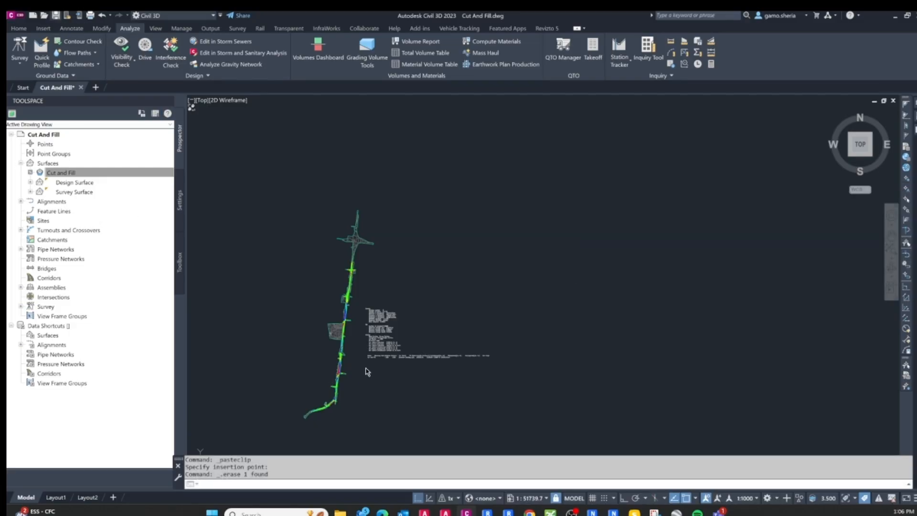
Examine the pasted surface statistics and volume table texts beside the road against the full extent of the surface
scroll(365, 368, up, 2)
scroll(366, 365, up, 5)
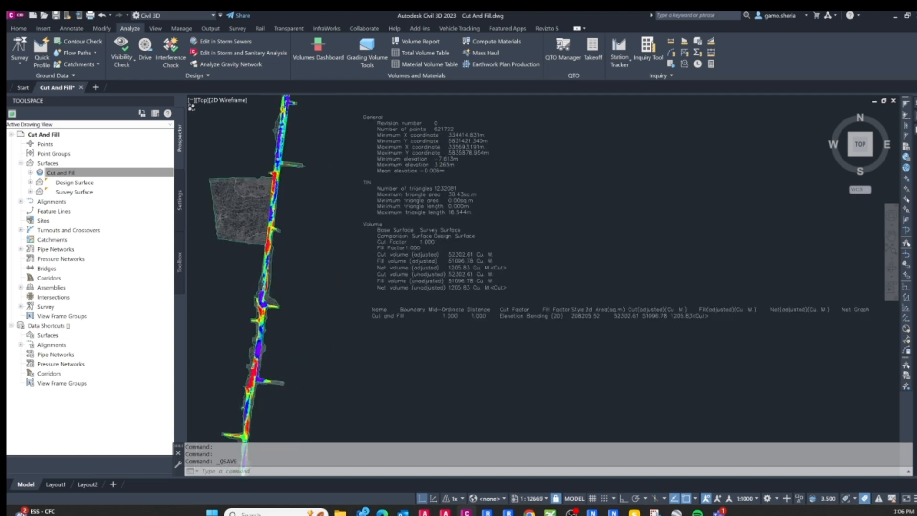
scroll(317, 358, down, 1)
scroll(474, 329, up, 2)
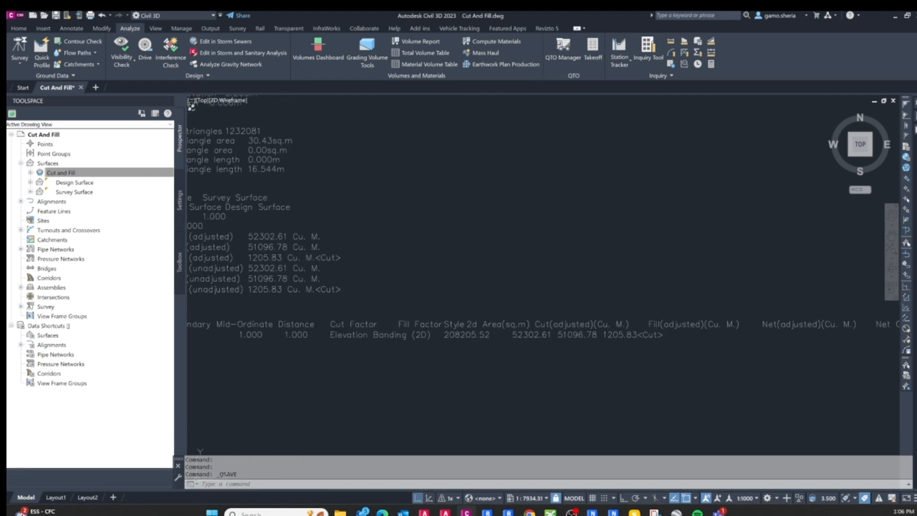
scroll(423, 347, down, 1)
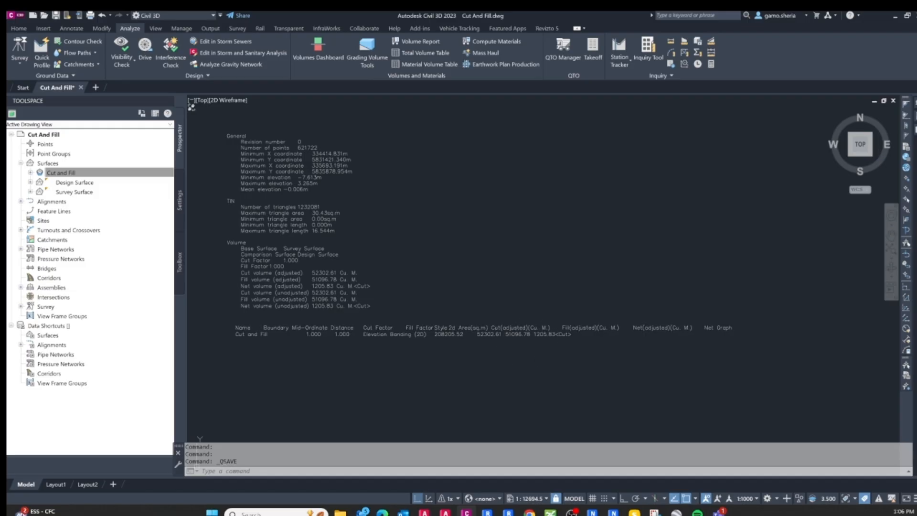
scroll(540, 371, up, 3)
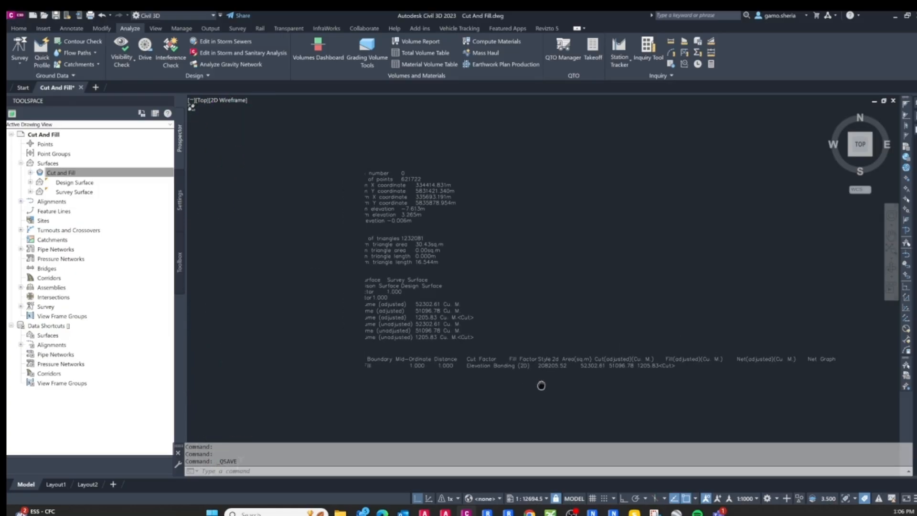
scroll(427, 322, up, 2)
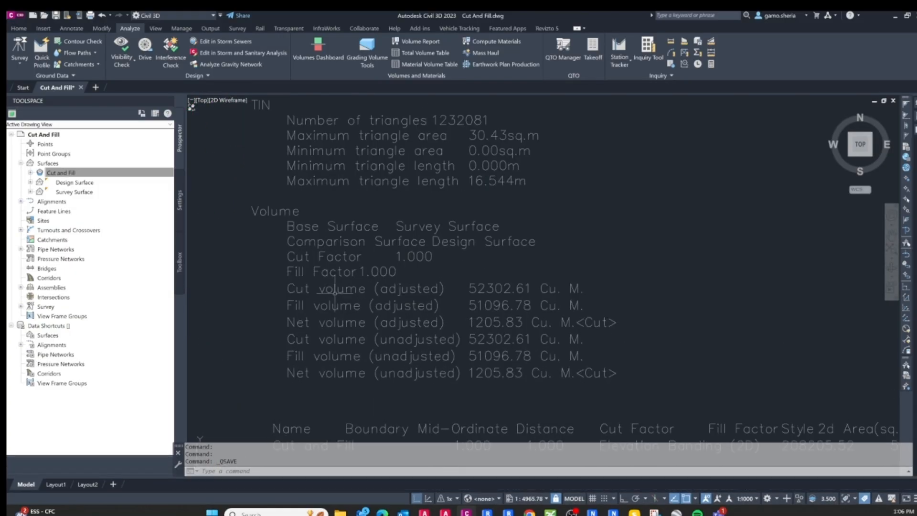
scroll(458, 294, down, 10)
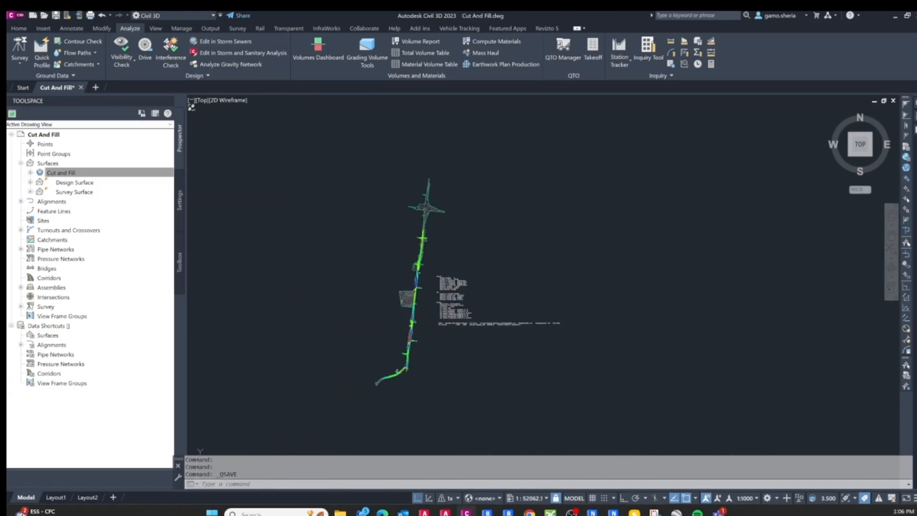